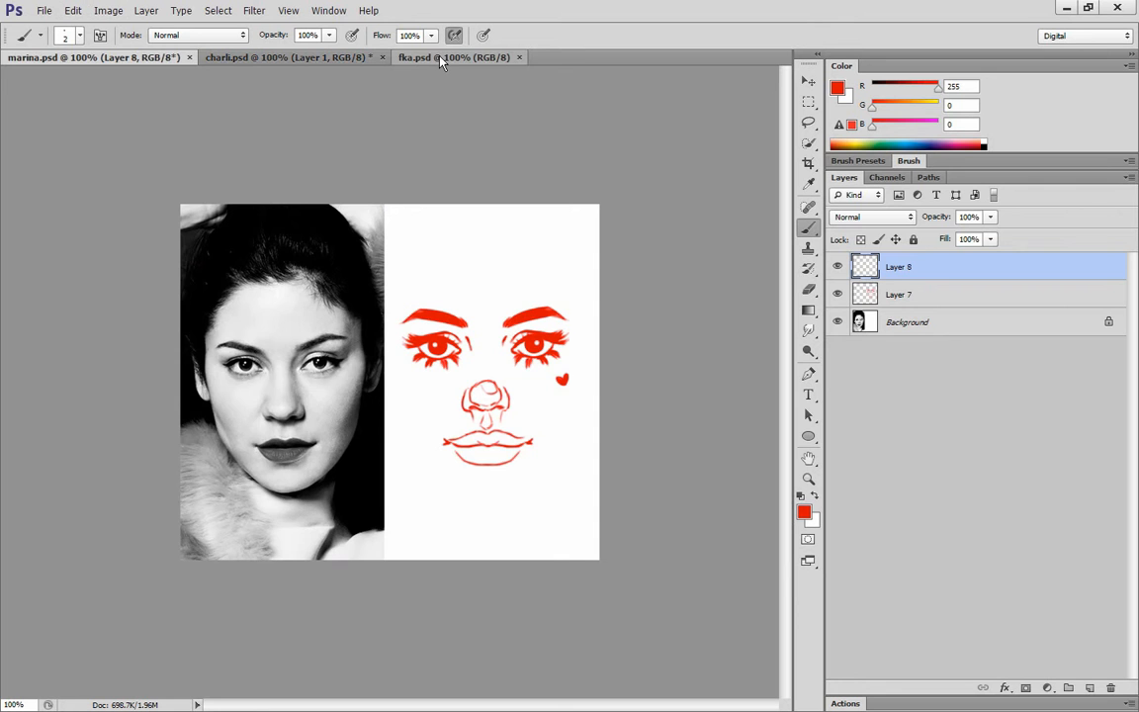
View the fka.psd example sketch, switch to charli.psd and ready the Brush tool over the enlarged portrait.
click(441, 60)
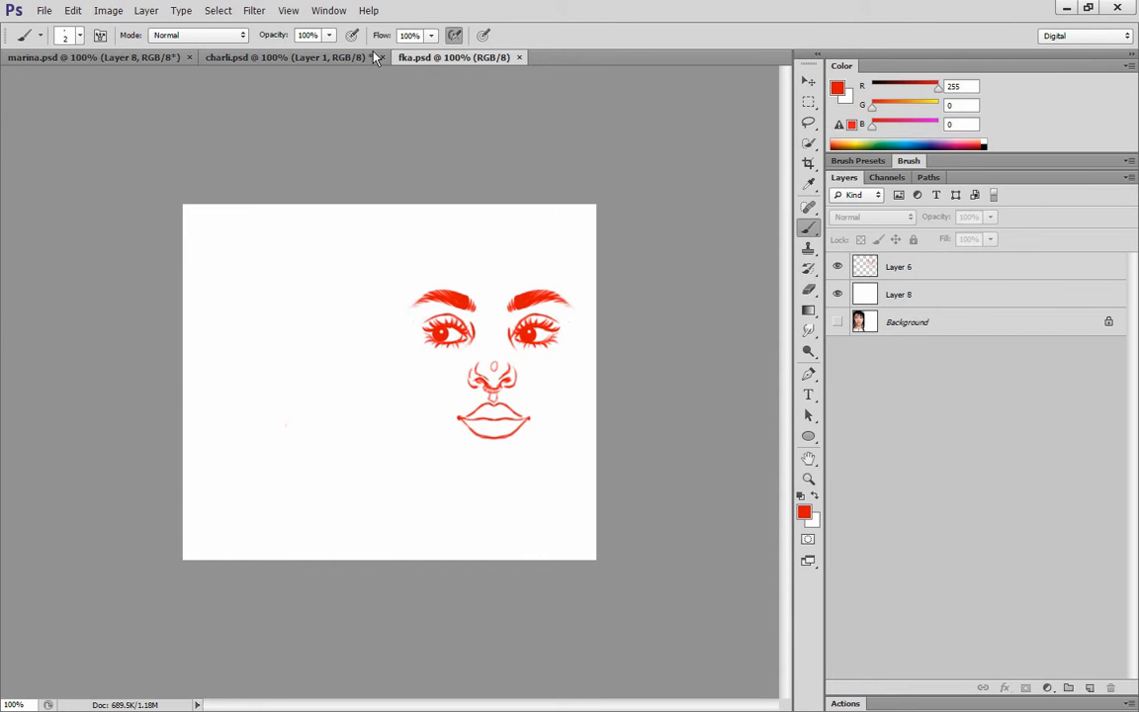
click(292, 57)
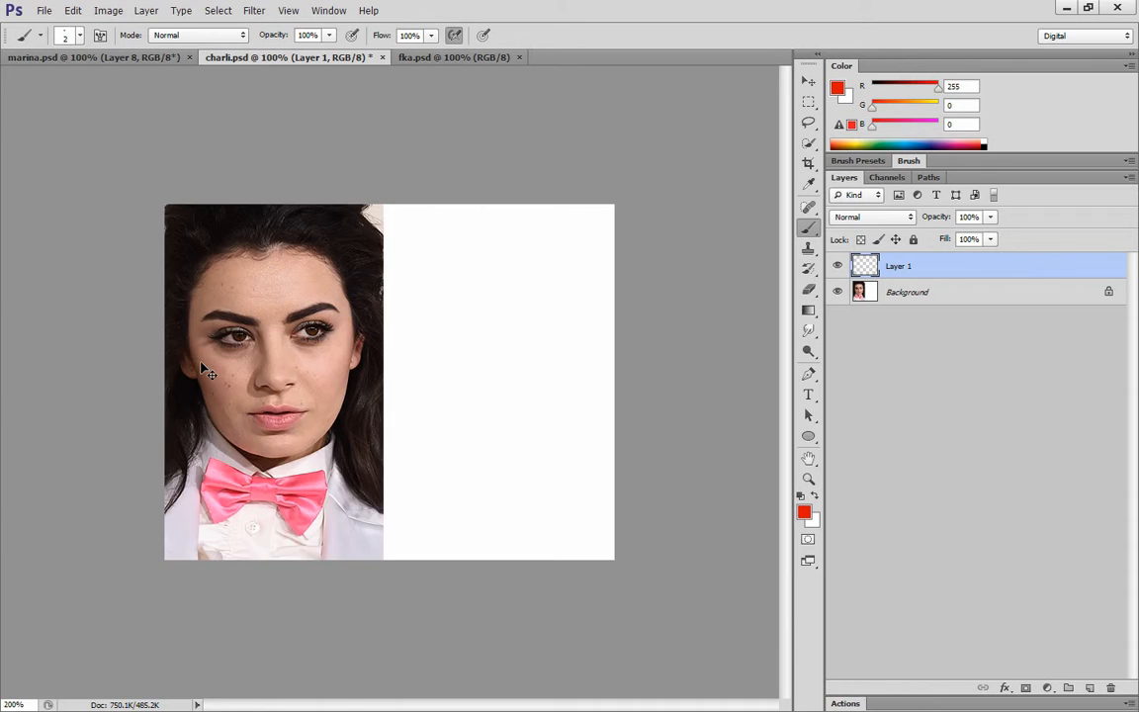
key(ctrl+minus)
key(m)
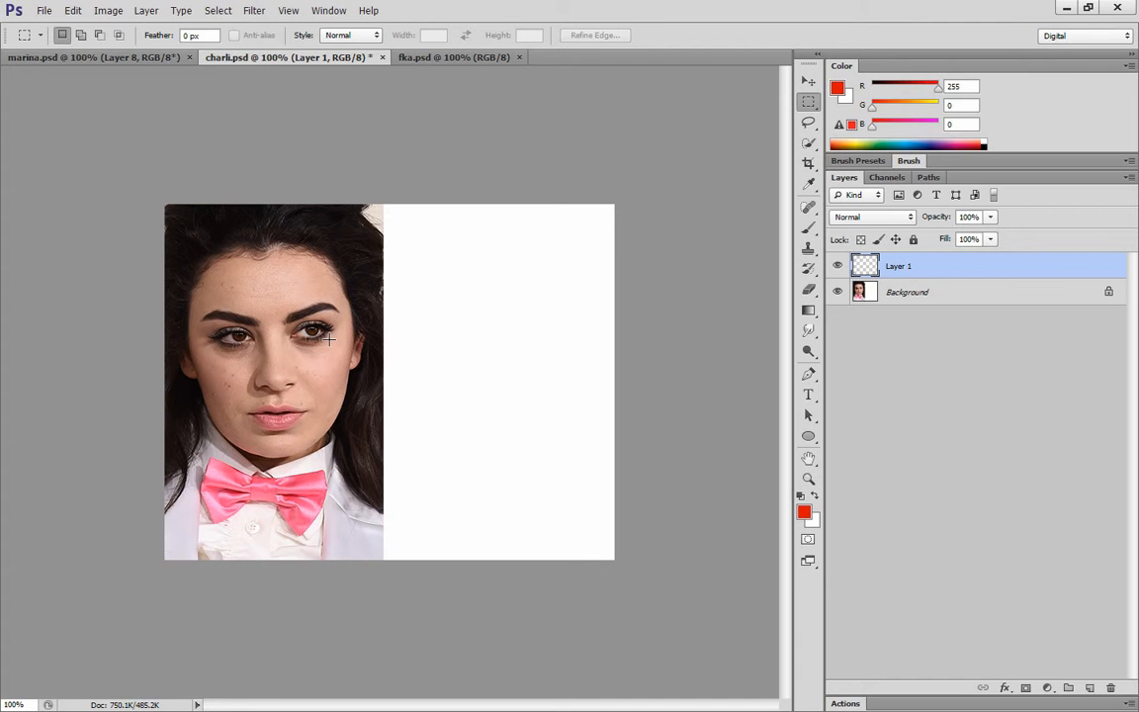
key(ctrl+plus)
drag(493, 704, 457, 706)
key(b)
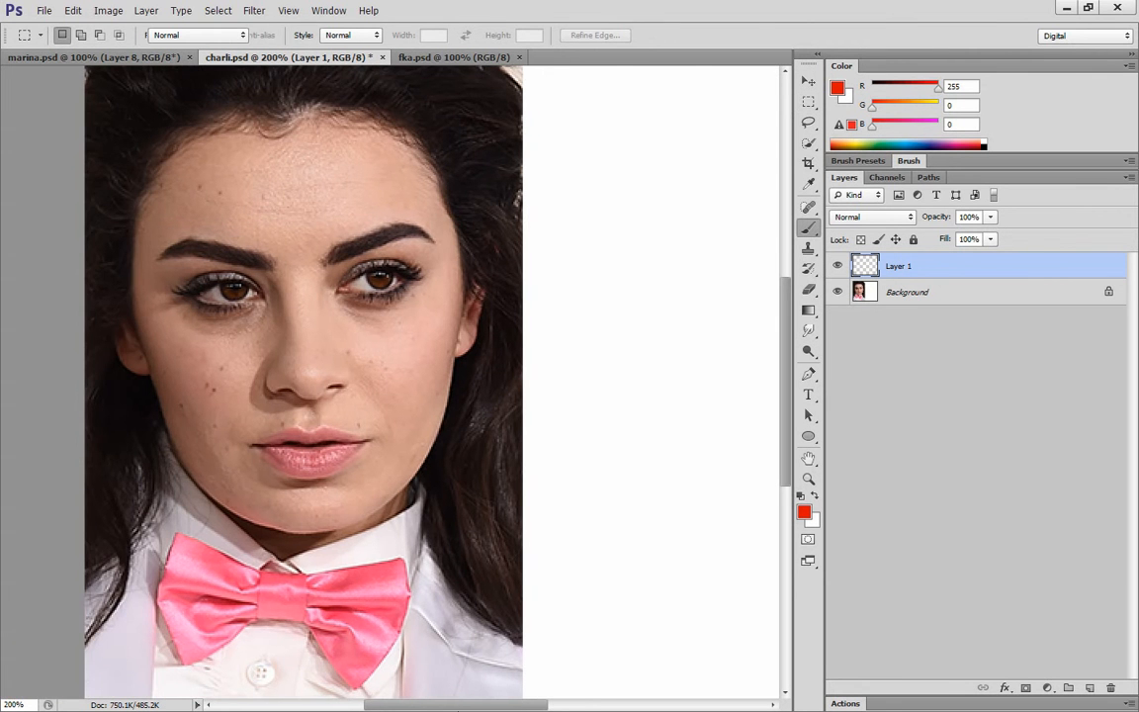
key(ctrl+plus)
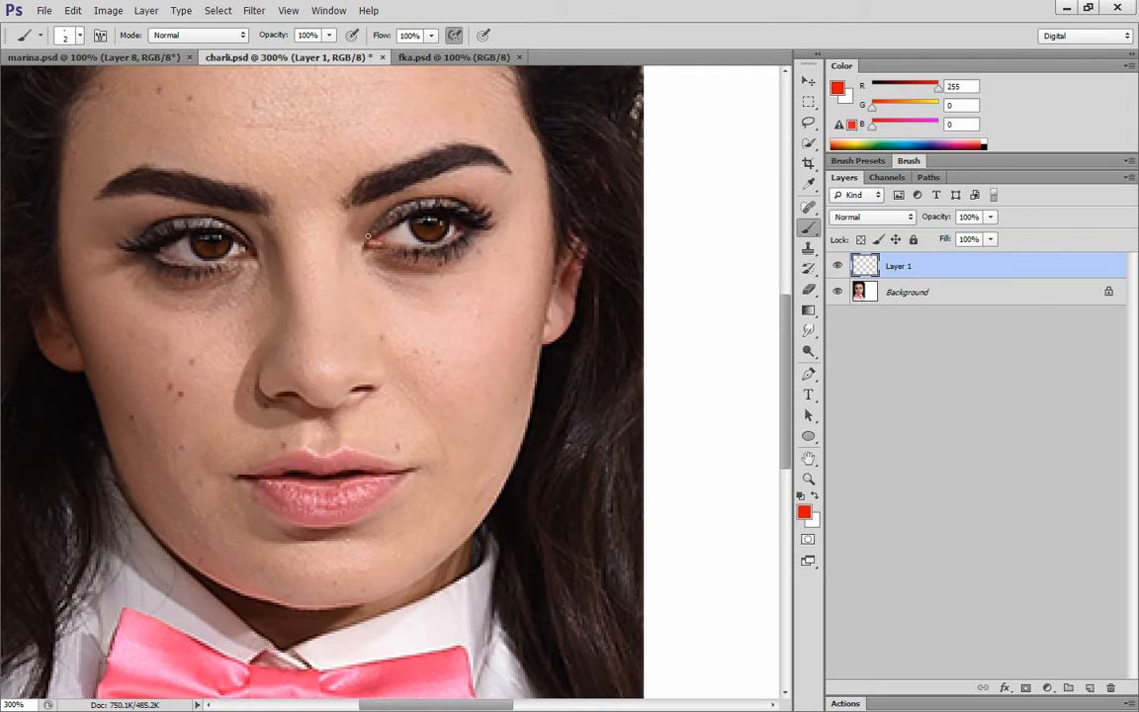
drag(368, 240, 398, 205)
key(ctrl+z)
key(ctrl+z)
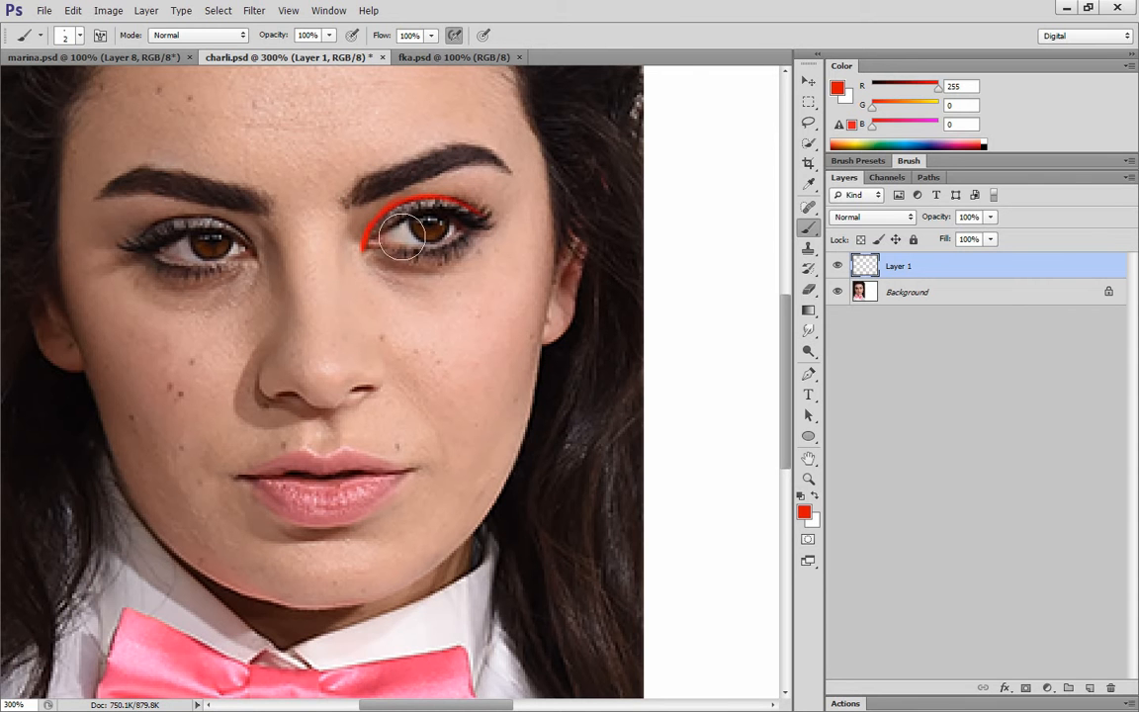
key(ctrl+z)
drag(381, 212, 365, 228)
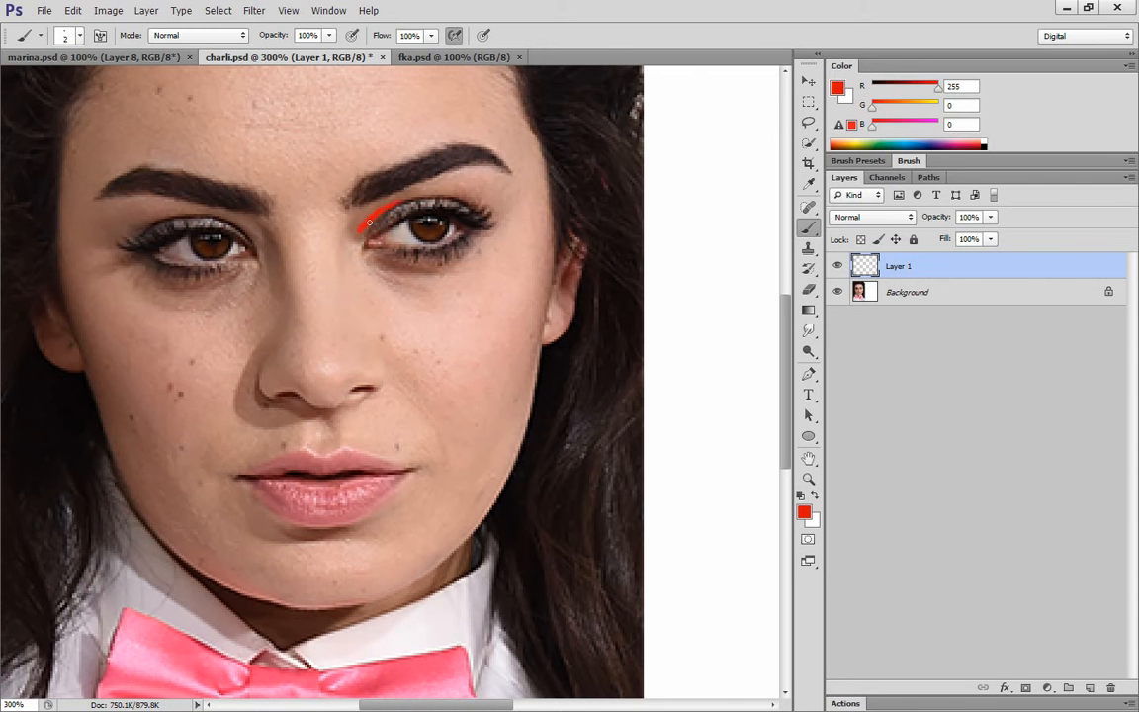
drag(438, 197, 469, 201)
drag(365, 248, 393, 231)
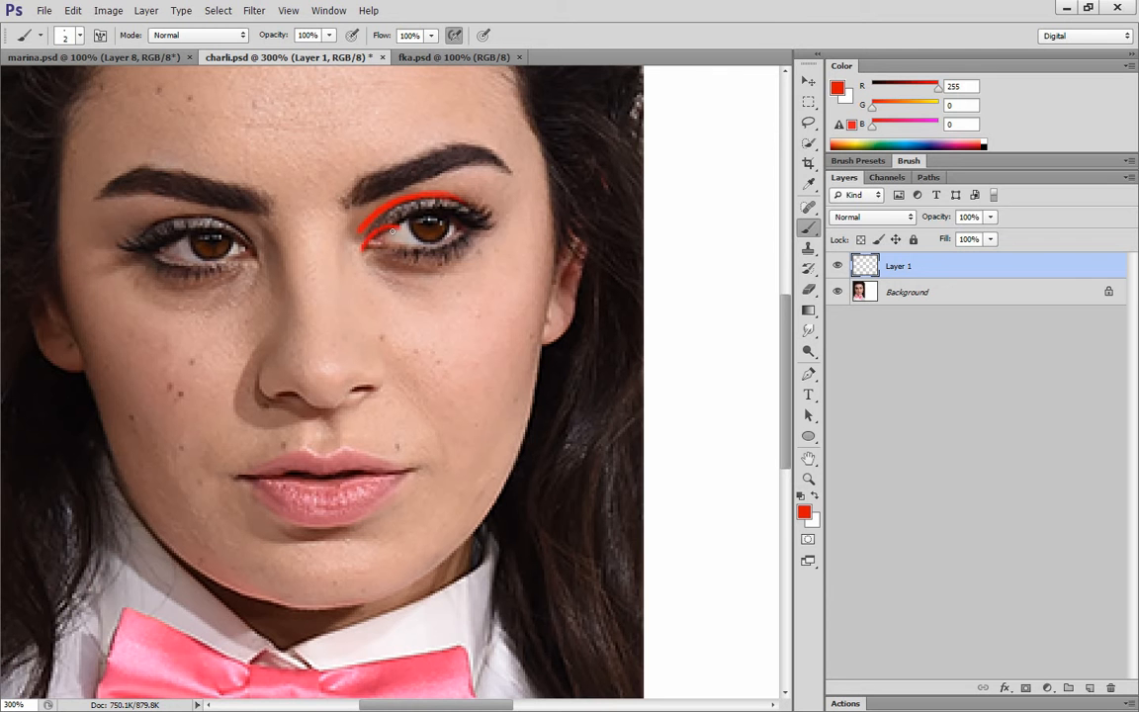
key(ctrl+alt+z)
key(ctrl+alt+z)
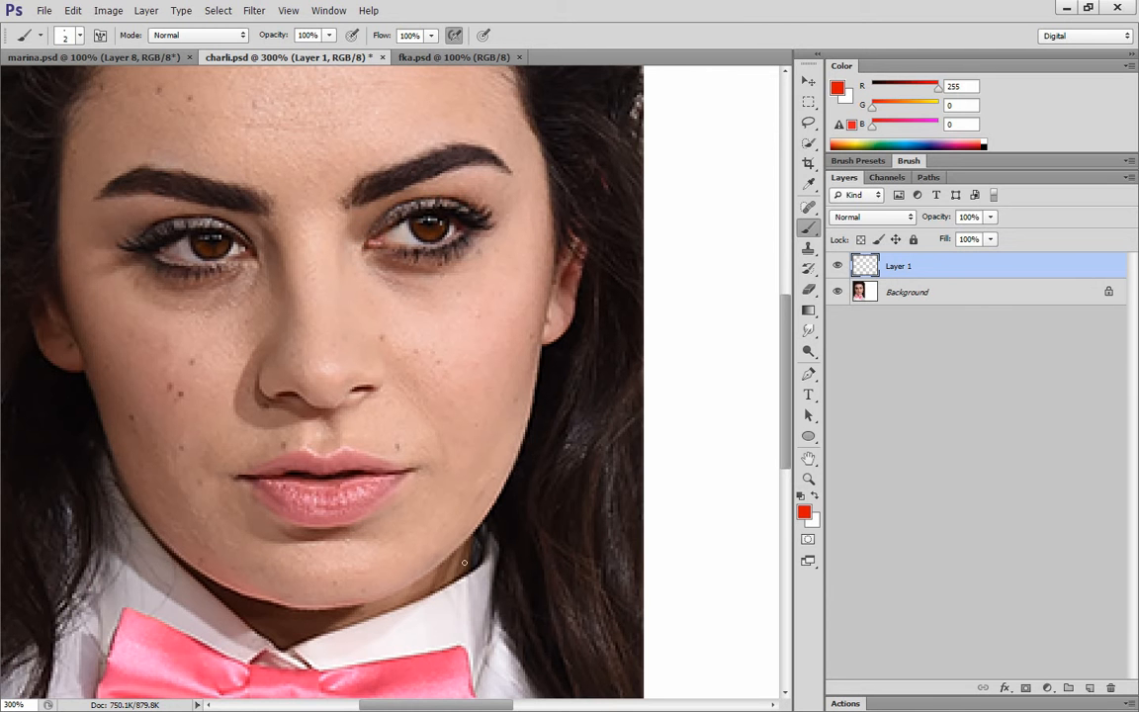
drag(426, 706, 458, 705)
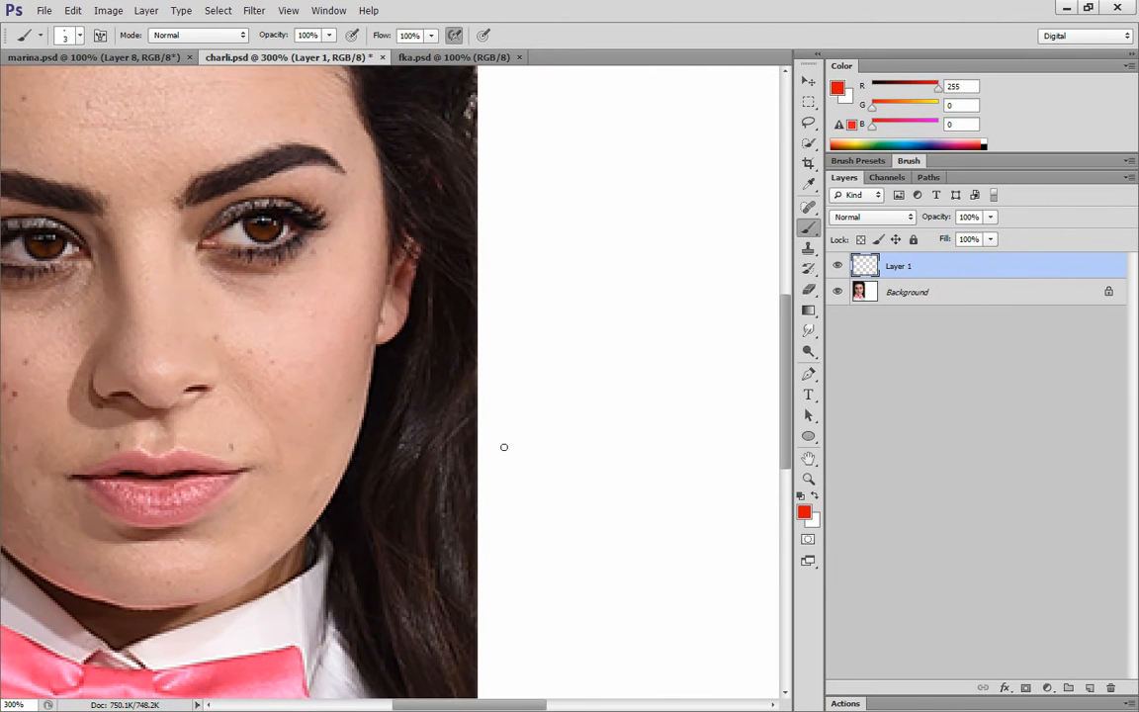
scroll(358, 606, left, 5)
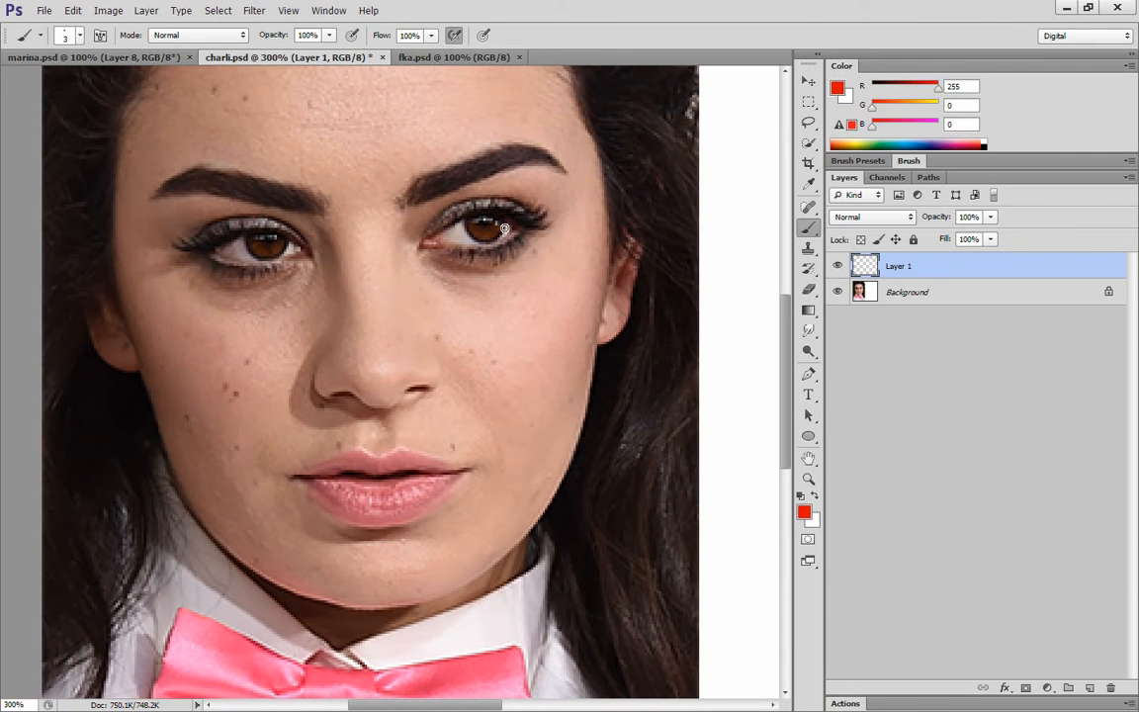
mouse_move(504, 229)
mouse_down()
mouse_move(516, 241)
mouse_move(543, 204)
mouse_up()
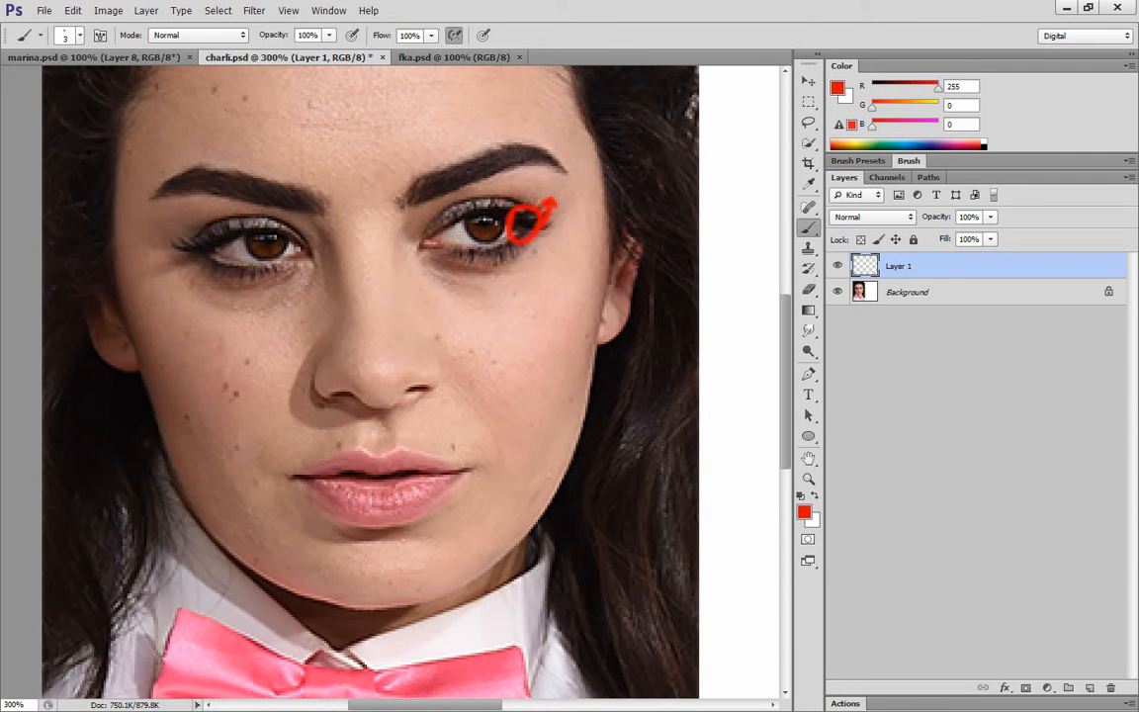
mouse_move(413, 234)
mouse_down()
mouse_move(542, 208)
mouse_move(531, 227)
mouse_move(453, 200)
mouse_up()
key(ctrl+alt+z)
key(ctrl+alt+z)
key(ctrl+alt+z)
Sketch an eye outline with upper lid, inner corner and lower lid in red on the white area beside the portrait, using a 3 px brush.
drag(408, 705, 450, 708)
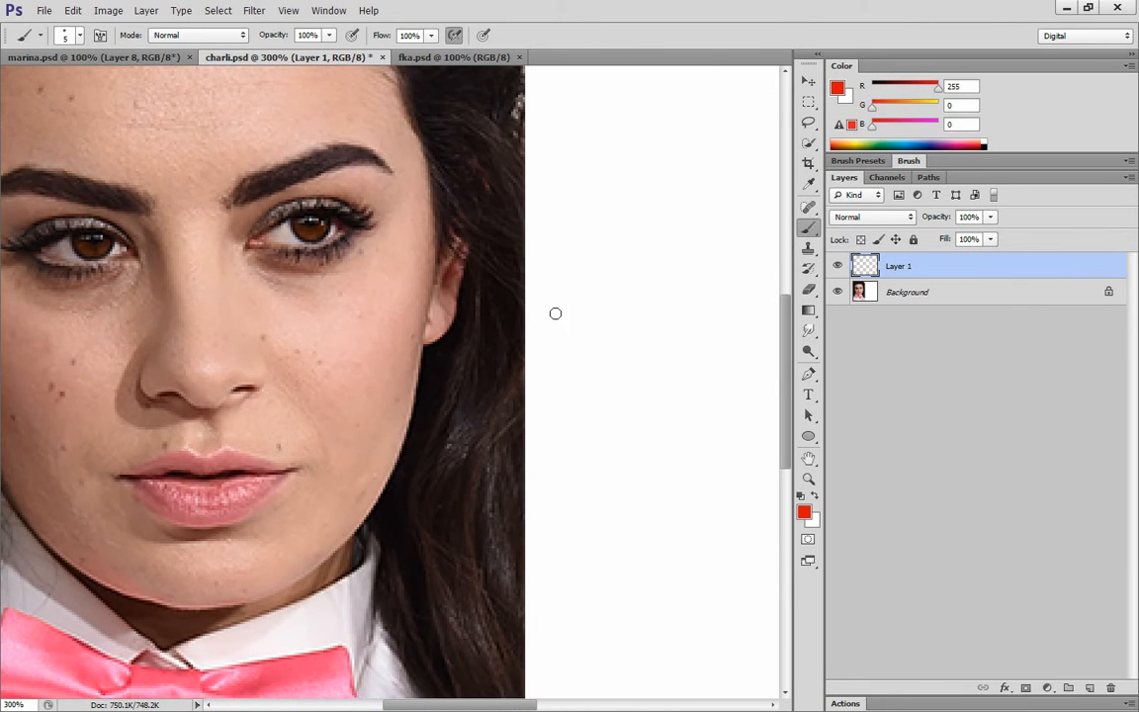
key(bracketright)
drag(447, 708, 463, 708)
key(bracketleft)
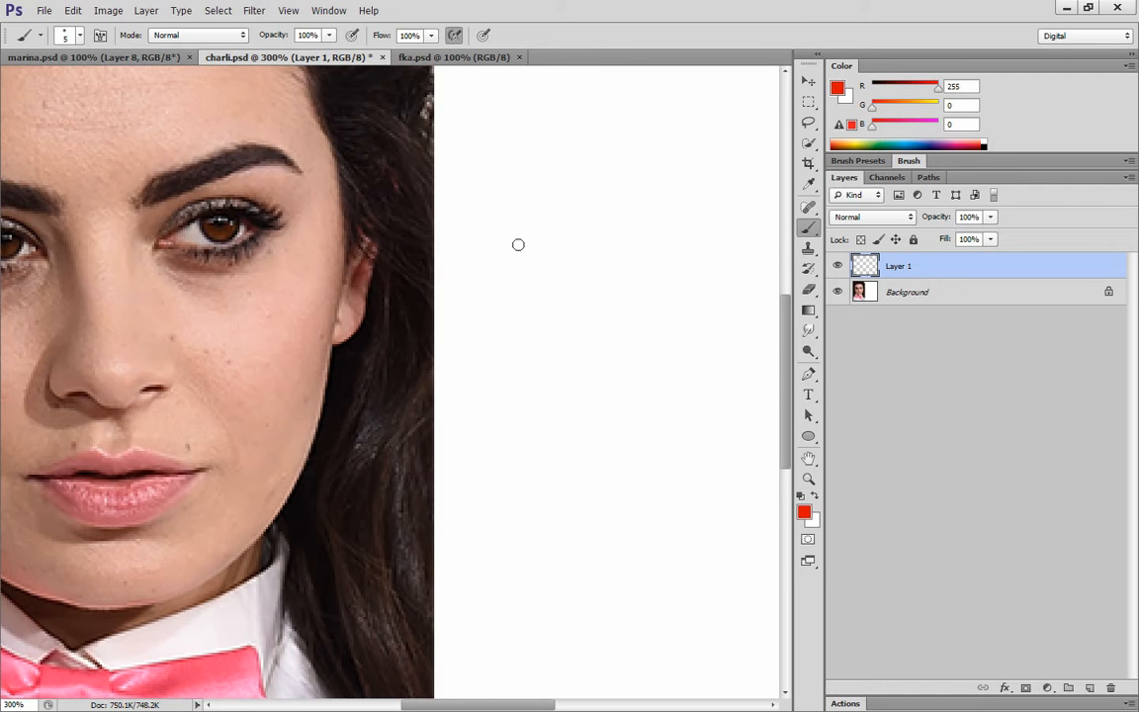
drag(488, 245, 519, 216)
key(ctrl+z)
key(bracketleft)
key(bracketleft)
key(bracketleft)
drag(181, 230, 215, 216)
right_click(195, 225)
mouse_move(149, 234)
mouse_down()
mouse_move(179, 241)
mouse_move(224, 267)
mouse_move(200, 261)
mouse_move(212, 257)
mouse_move(194, 245)
mouse_move(205, 232)
mouse_move(236, 228)
mouse_move(208, 234)
mouse_move(206, 249)
mouse_move(254, 239)
mouse_move(230, 259)
mouse_move(219, 264)
mouse_move(245, 215)
mouse_up()
right_click(223, 236)
mouse_move(500, 256)
mouse_down()
mouse_move(542, 231)
mouse_move(527, 238)
mouse_move(581, 227)
mouse_move(605, 235)
mouse_up()
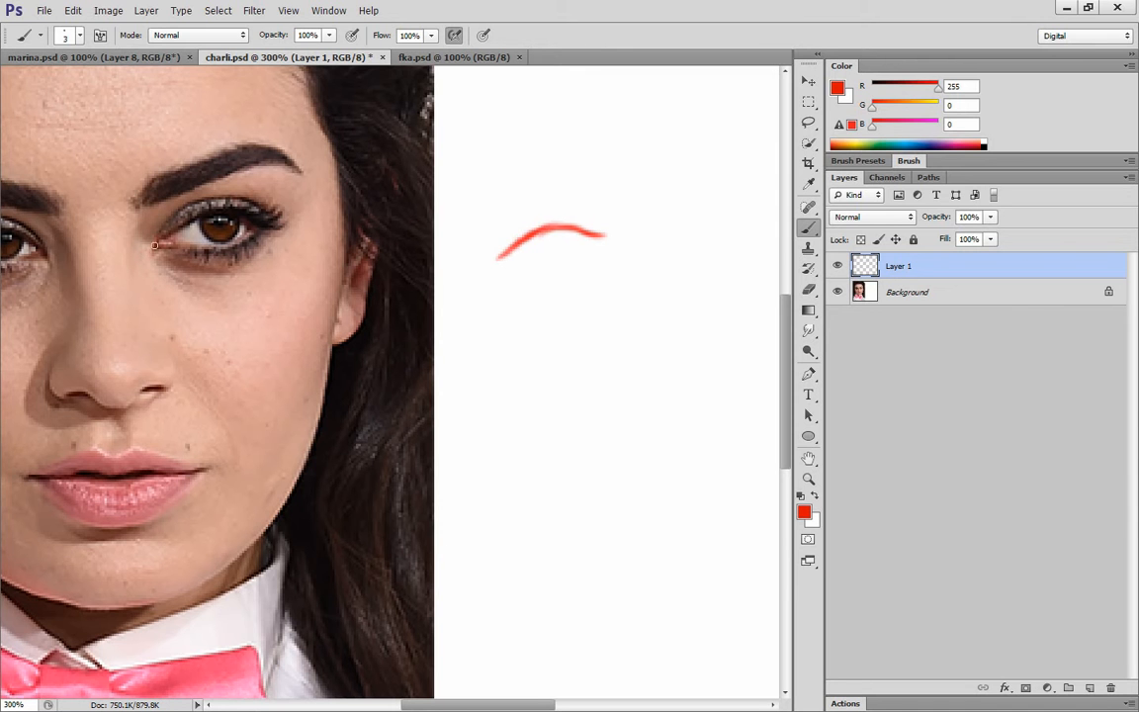
mouse_move(155, 245)
mouse_down()
mouse_move(168, 237)
mouse_move(174, 247)
mouse_move(146, 240)
mouse_up()
mouse_move(504, 254)
mouse_down()
mouse_move(576, 279)
mouse_move(540, 271)
mouse_move(598, 266)
mouse_move(574, 274)
mouse_move(592, 264)
mouse_move(597, 253)
mouse_move(575, 273)
mouse_move(592, 245)
mouse_move(607, 266)
mouse_move(595, 265)
mouse_move(600, 256)
mouse_move(594, 268)
mouse_move(600, 246)
mouse_move(592, 261)
mouse_move(600, 244)
mouse_move(563, 272)
mouse_up()
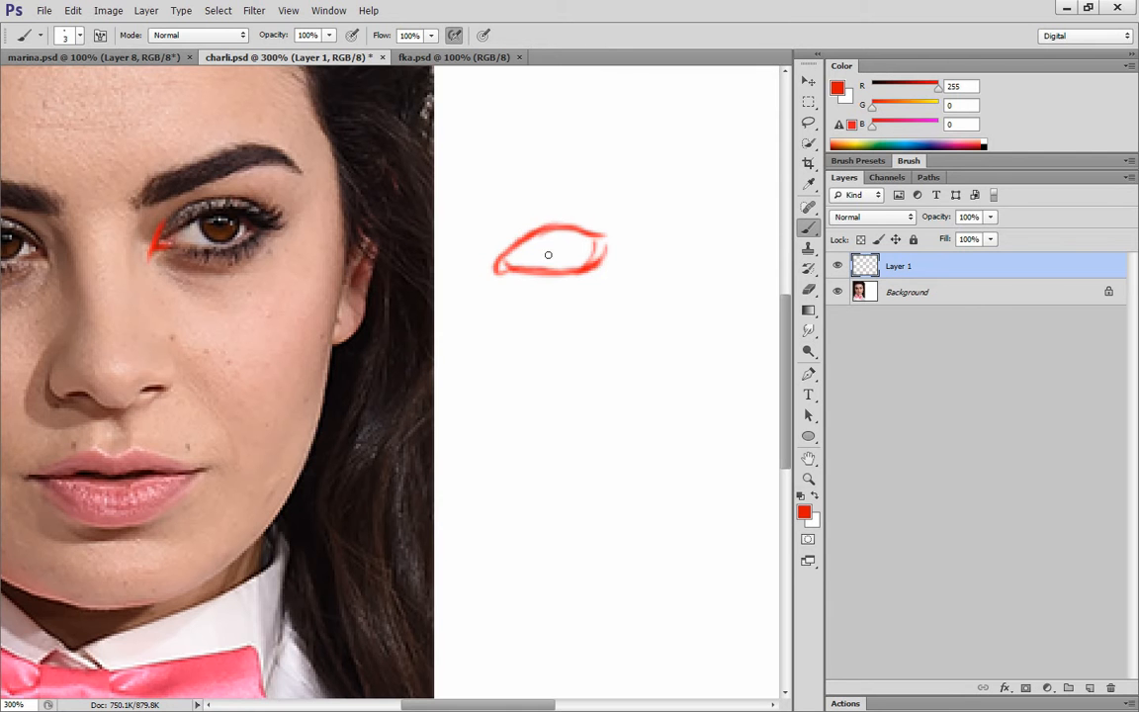
Paint a solid round red iris inside the eye outline with an enlarged brush, and return the brush to 3 px.
key(bracketright)
key(bracketright)
key(bracketright)
key(bracketright)
key(bracketright)
key(bracketright)
key(bracketright)
key(bracketright)
key(bracketleft)
key(bracketright)
click(554, 244)
key(bracketleft)
click(557, 248)
mouse_move(558, 247)
mouse_down()
mouse_move(549, 249)
mouse_move(562, 245)
mouse_up()
key(bracketleft)
key(bracketleft)
key(bracketleft)
key(bracketleft)
key(bracketleft)
key(bracketleft)
key(bracketleft)
key(bracketleft)
key(ctrl+z)
Draw the eyelid crease as a curved line from the inner corner over the top of the sketched eye.
mouse_move(494, 266)
mouse_down()
mouse_move(544, 212)
mouse_move(518, 225)
mouse_move(564, 211)
mouse_move(595, 204)
mouse_up()
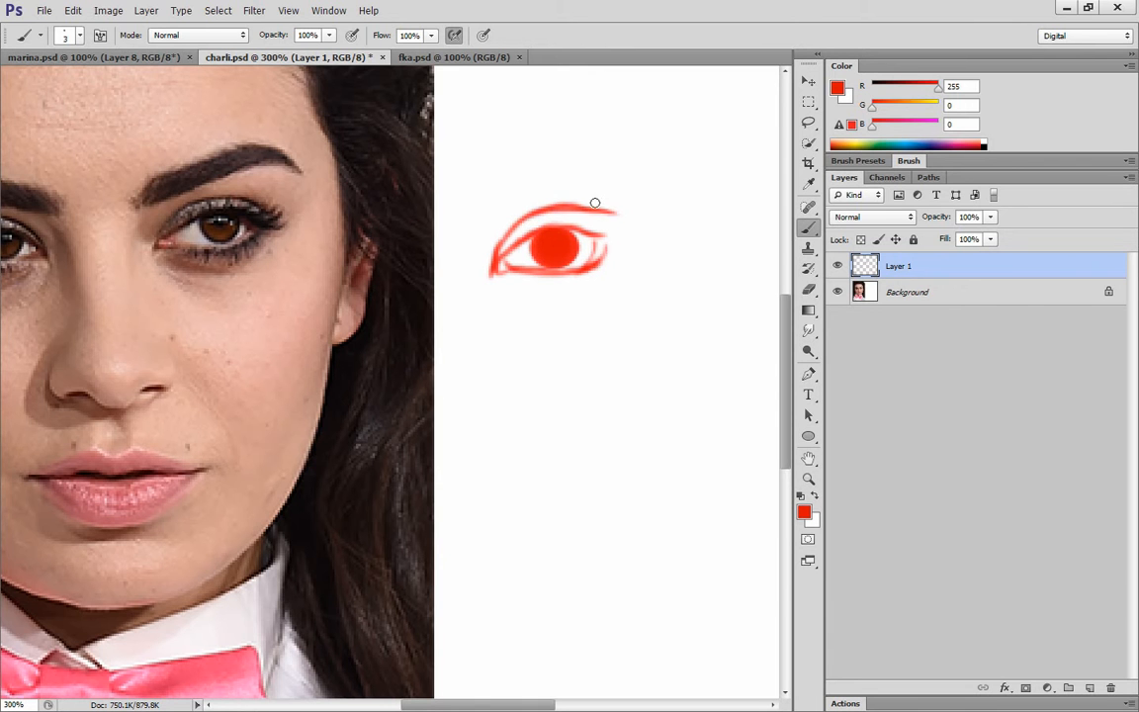
key(bracketright)
key(bracketright)
key(bracketright)
key(bracketright)
drag(525, 205, 605, 202)
mouse_move(525, 220)
mouse_down()
mouse_move(571, 211)
mouse_move(625, 214)
mouse_up()
mouse_move(498, 262)
mouse_down()
mouse_move(523, 216)
mouse_move(557, 209)
mouse_up()
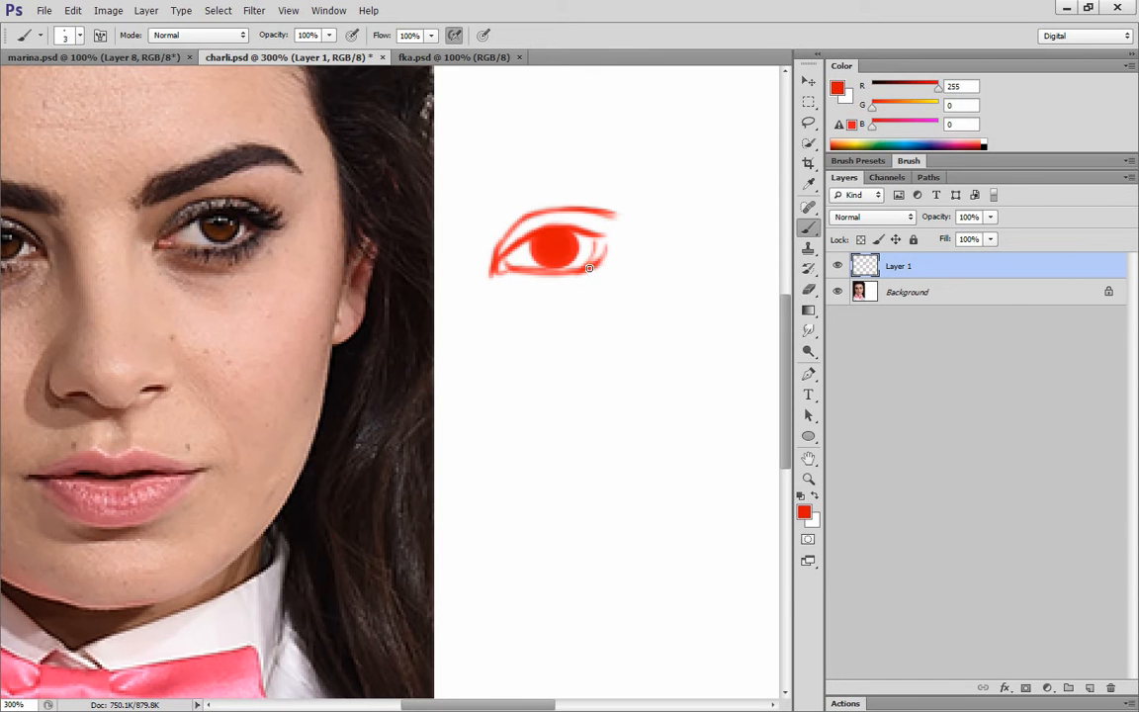
Add short lower lashes and longer, outward-sweeping upper lashes around the sketched eye.
drag(598, 271, 625, 253)
mouse_move(520, 270)
mouse_down()
mouse_move(542, 290)
mouse_move(539, 276)
mouse_move(586, 282)
mouse_up()
mouse_move(515, 239)
mouse_down()
mouse_move(523, 216)
mouse_move(551, 231)
mouse_move(544, 205)
mouse_move(539, 220)
mouse_move(574, 201)
mouse_move(544, 228)
mouse_move(574, 187)
mouse_move(600, 214)
mouse_move(607, 196)
mouse_move(625, 214)
mouse_move(603, 239)
mouse_move(535, 217)
mouse_up()
right_click(626, 215)
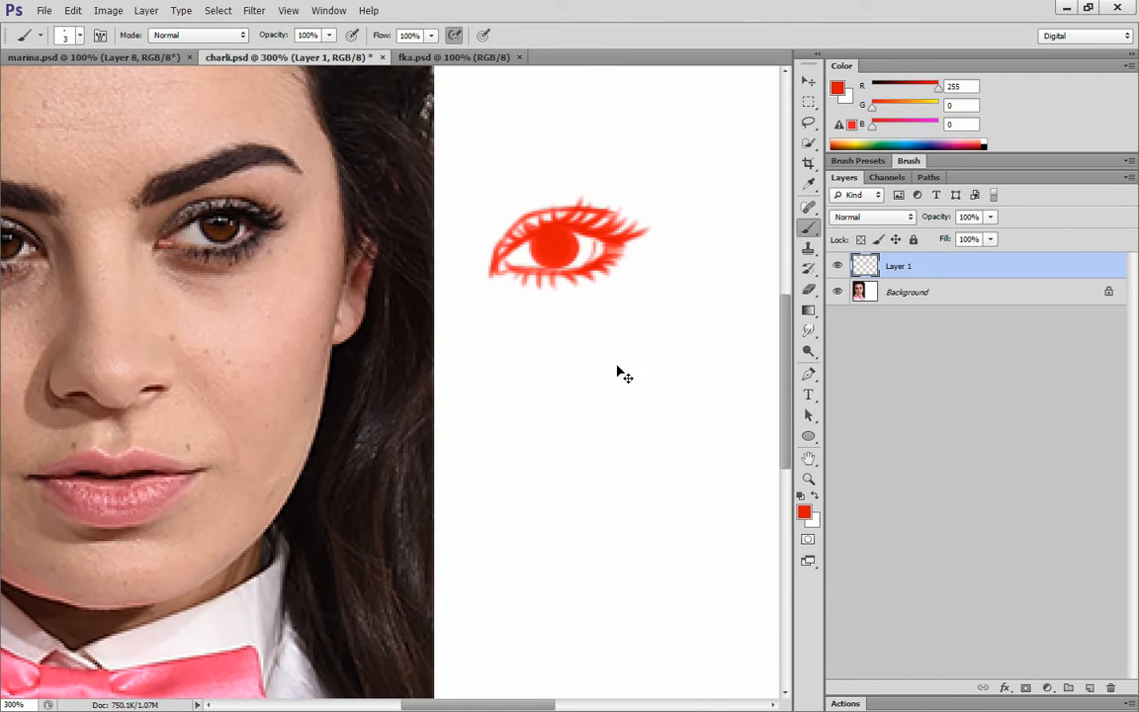
Draw the eyebrow's lower edge as an arched line above the sketched eye, following the portrait's eyebrow shape.
drag(784, 378, 782, 352)
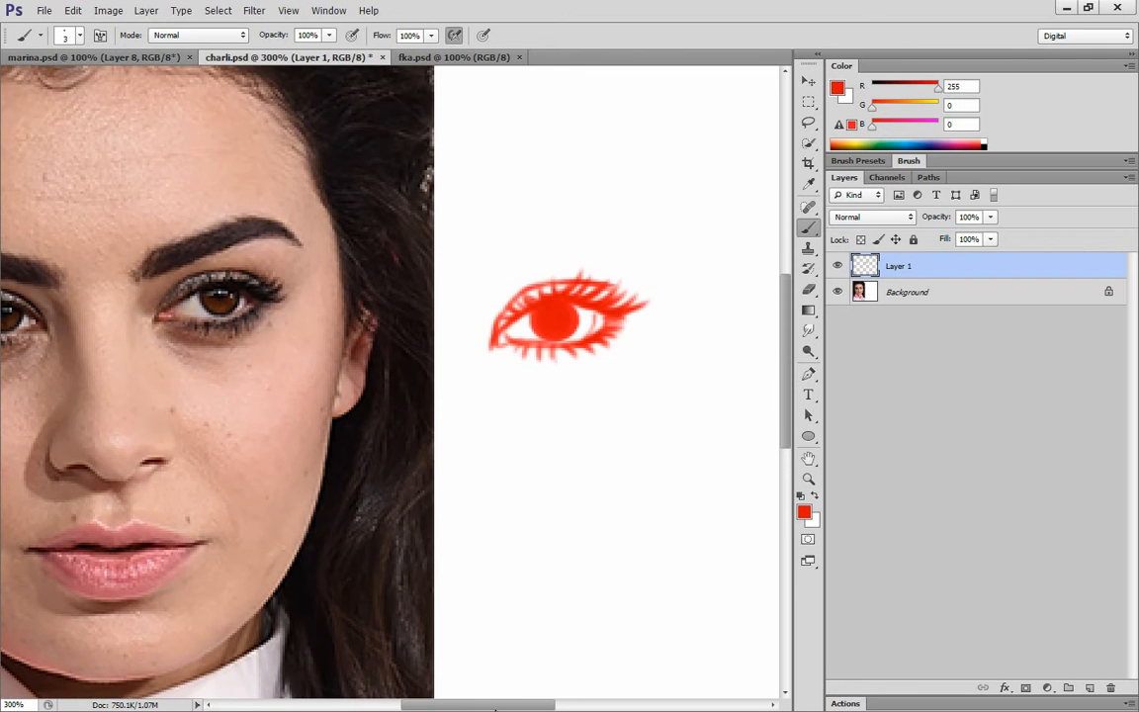
drag(496, 708, 455, 707)
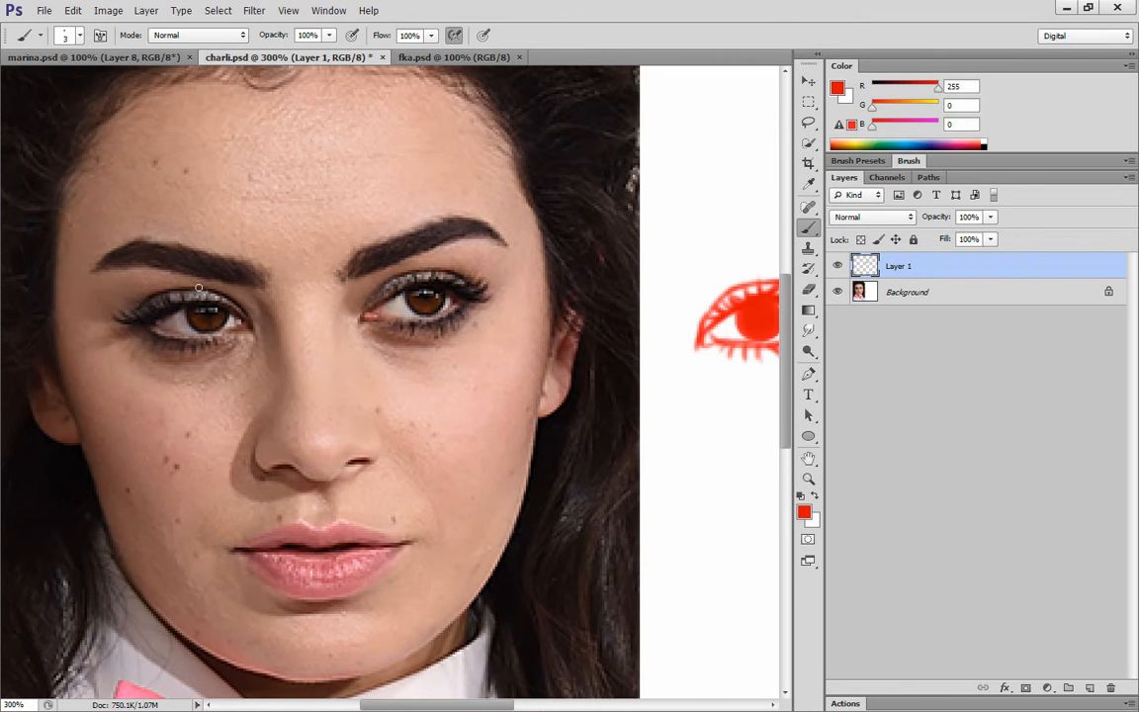
mouse_move(359, 272)
mouse_down()
mouse_move(420, 248)
mouse_move(506, 241)
mouse_up()
mouse_move(215, 287)
mouse_down()
mouse_move(97, 276)
mouse_move(174, 274)
mouse_up()
mouse_move(81, 276)
mouse_down()
mouse_move(272, 281)
mouse_move(204, 278)
mouse_move(214, 294)
mouse_move(304, 268)
mouse_move(395, 268)
mouse_move(485, 226)
mouse_up()
mouse_move(408, 706)
mouse_down()
mouse_move(472, 709)
mouse_move(414, 708)
mouse_move(460, 708)
mouse_up()
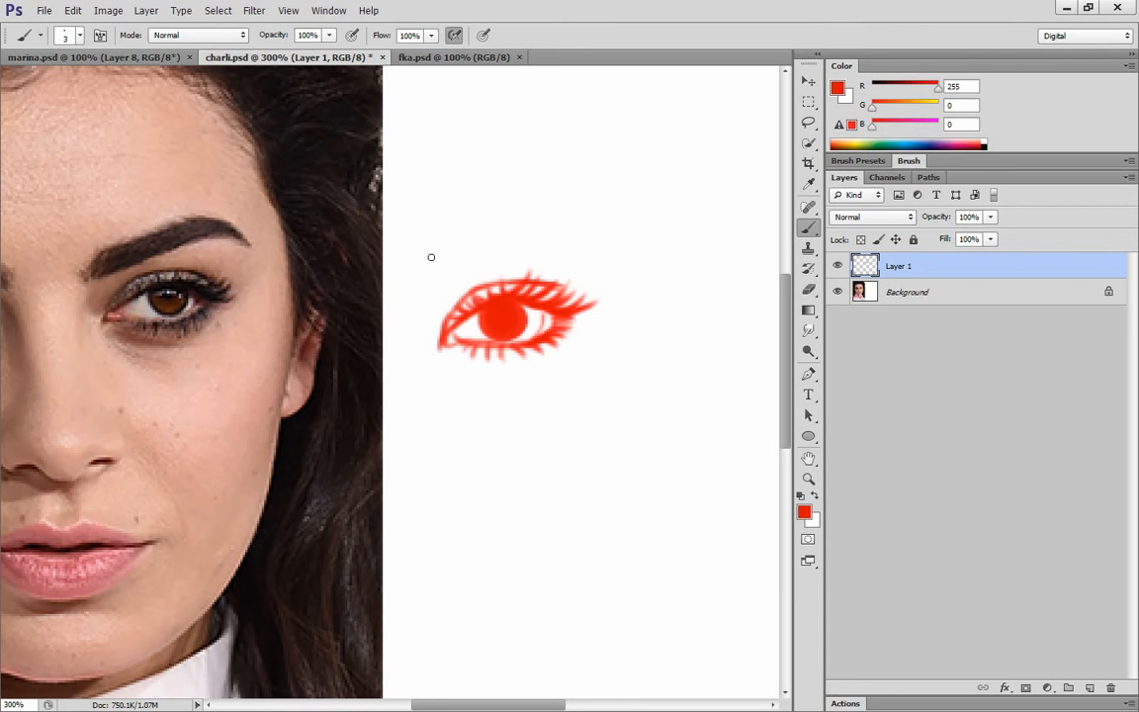
mouse_move(429, 267)
mouse_down()
mouse_move(480, 255)
mouse_move(430, 272)
mouse_move(551, 224)
mouse_move(532, 238)
mouse_move(538, 228)
mouse_move(584, 223)
mouse_up()
drag(508, 240, 600, 239)
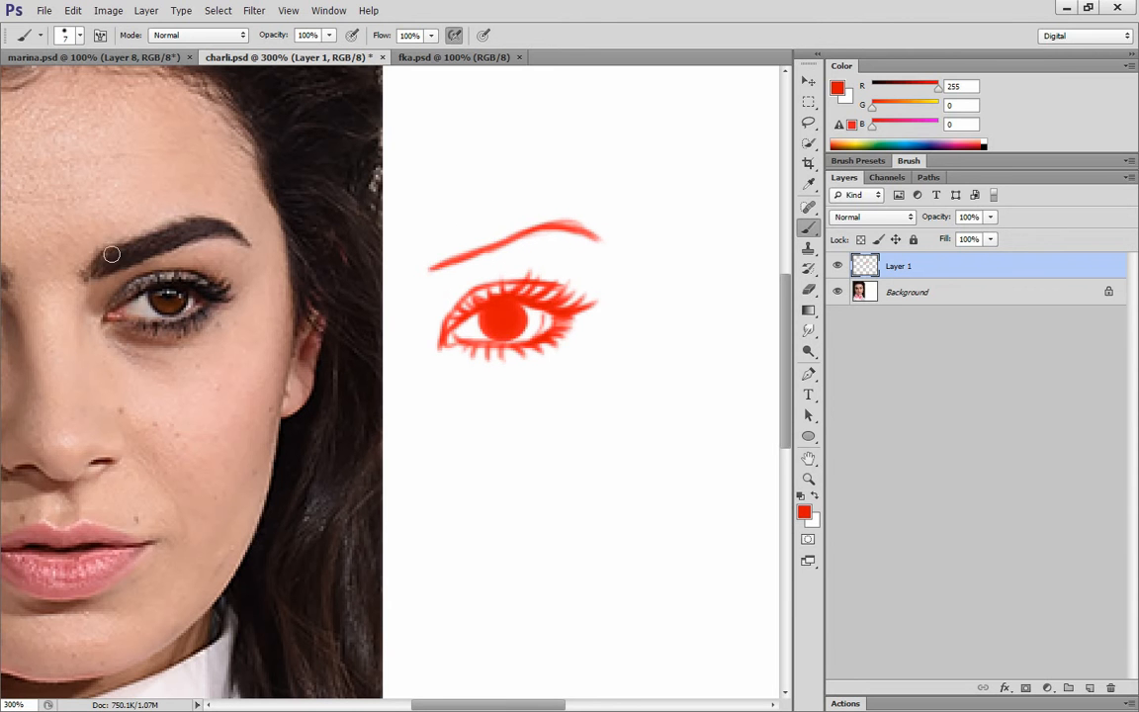
Fill in the eyebrow as a thick tapering arch with a larger brush and trim its inner end to a slant.
key(bracketright)
key(bracketright)
key(bracketright)
key(bracketright)
key(bracketright)
key(bracketright)
mouse_move(425, 255)
mouse_down()
mouse_move(519, 224)
mouse_move(435, 249)
mouse_move(579, 216)
mouse_move(512, 232)
mouse_move(552, 224)
mouse_move(535, 215)
mouse_move(595, 236)
mouse_move(545, 212)
mouse_move(601, 239)
mouse_move(550, 209)
mouse_move(603, 244)
mouse_move(590, 229)
mouse_move(556, 226)
mouse_move(496, 238)
mouse_move(565, 226)
mouse_up()
key(bracketleft)
key(bracketleft)
key(bracketleft)
key(bracketleft)
key(bracketleft)
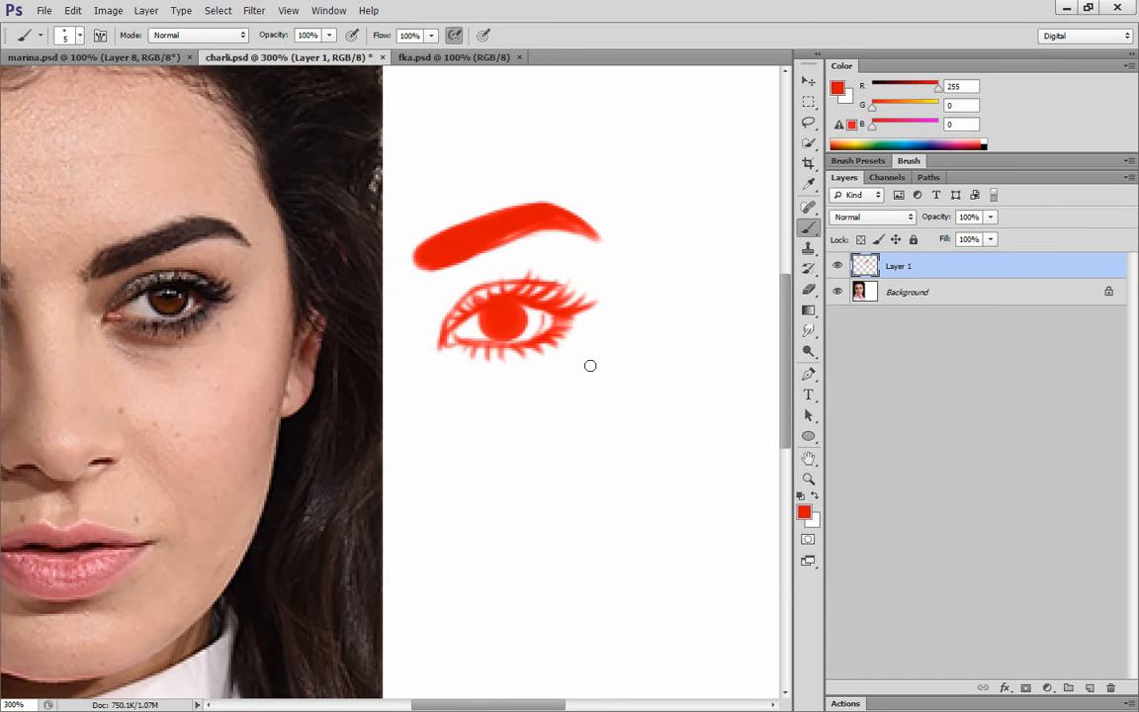
mouse_move(425, 706)
mouse_down()
mouse_move(395, 707)
mouse_move(446, 707)
mouse_up()
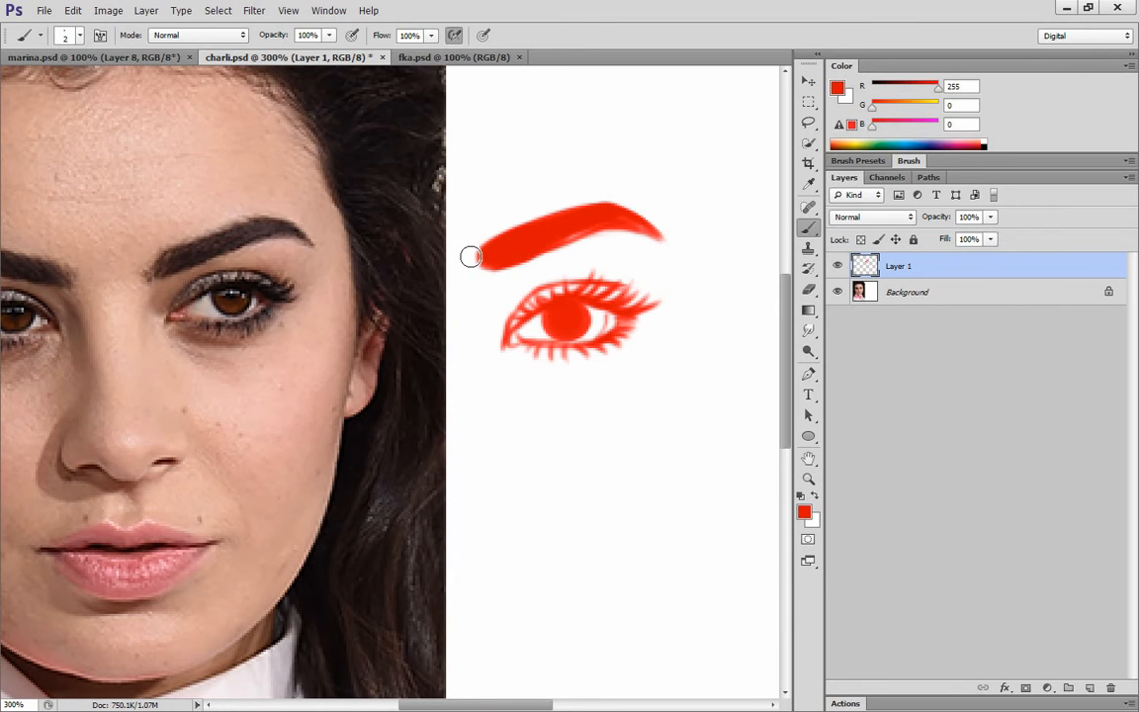
drag(476, 279, 511, 210)
drag(150, 278, 154, 270)
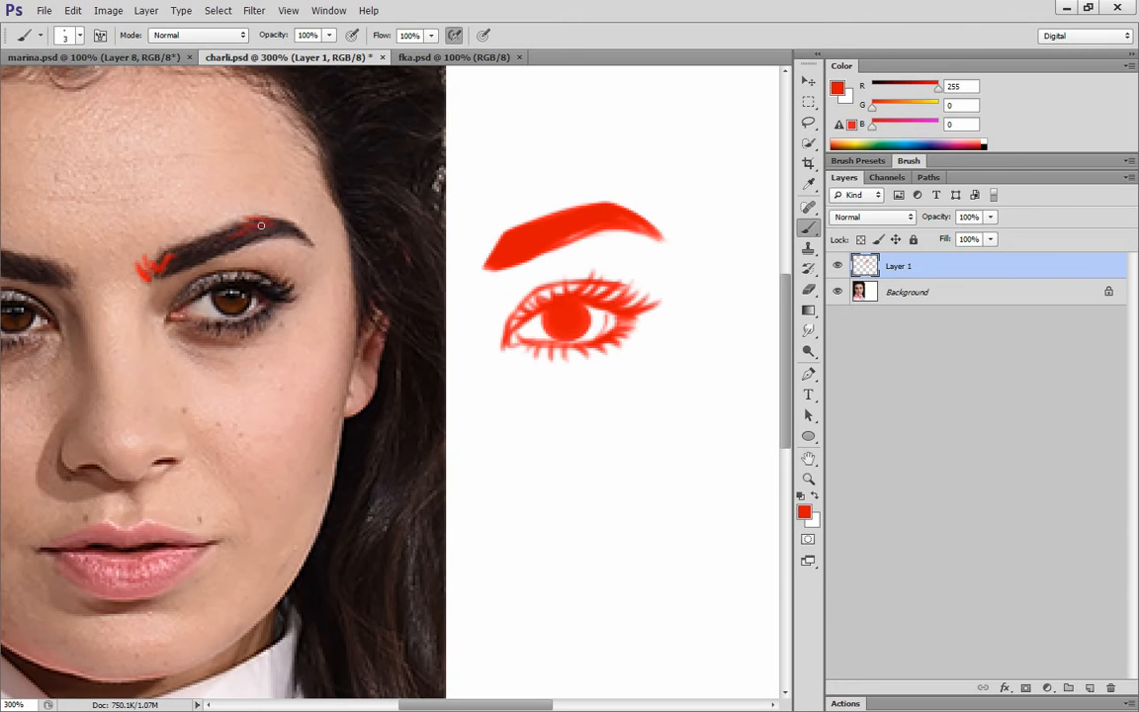
key(ctrl+alt+z)
key(ctrl+alt+z)
key(ctrl+alt+z)
key(ctrl+alt+z)
key(ctrl+alt+z)
Add fine hair strokes to the eyebrow's inner end and along its edges with a 3 px brush.
mouse_move(471, 271)
mouse_down()
mouse_move(475, 254)
mouse_move(512, 227)
mouse_up()
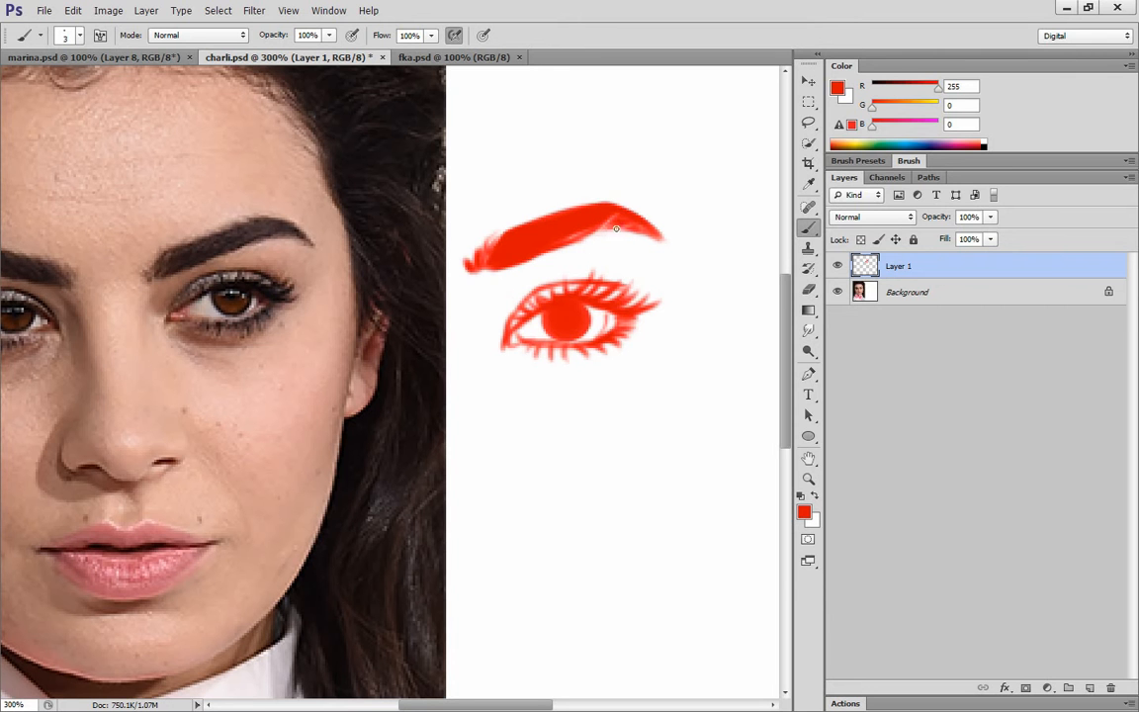
mouse_move(597, 216)
mouse_down()
mouse_move(621, 204)
mouse_move(613, 200)
mouse_up()
mouse_move(540, 230)
mouse_down()
mouse_move(578, 205)
mouse_move(567, 209)
mouse_up()
Move the eye and eyebrow sketch away from the portrait, further into the white area.
key(ctrl+1)
drag(521, 338, 590, 331)
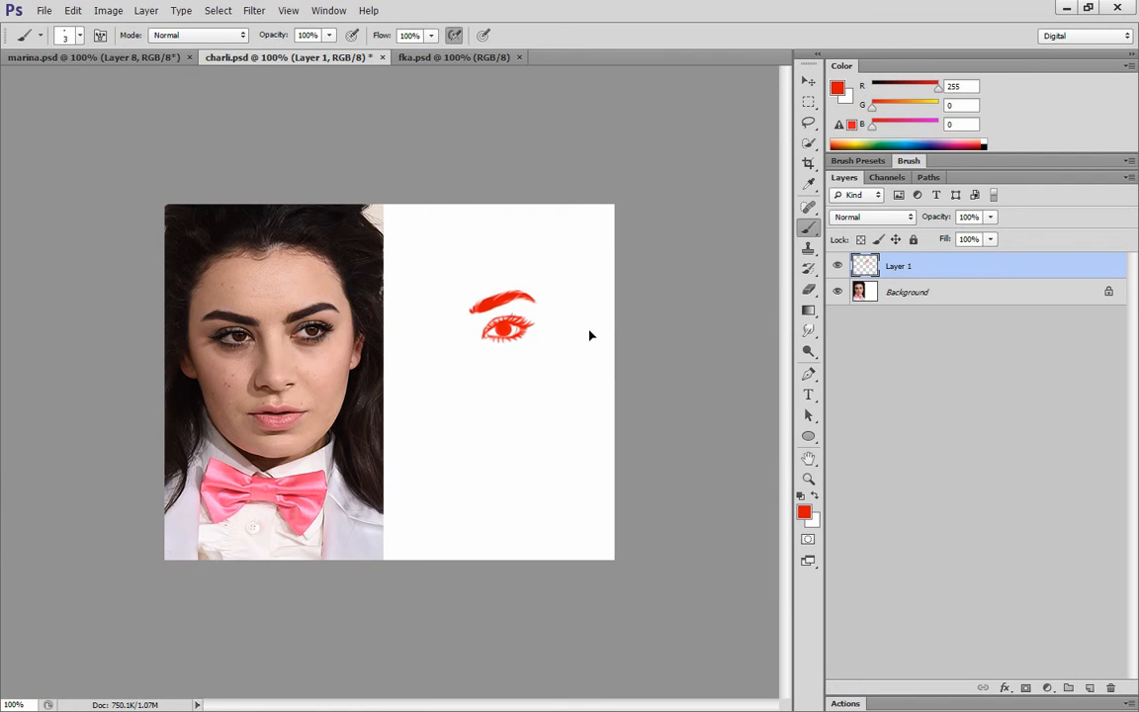
key(ctrl+plus)
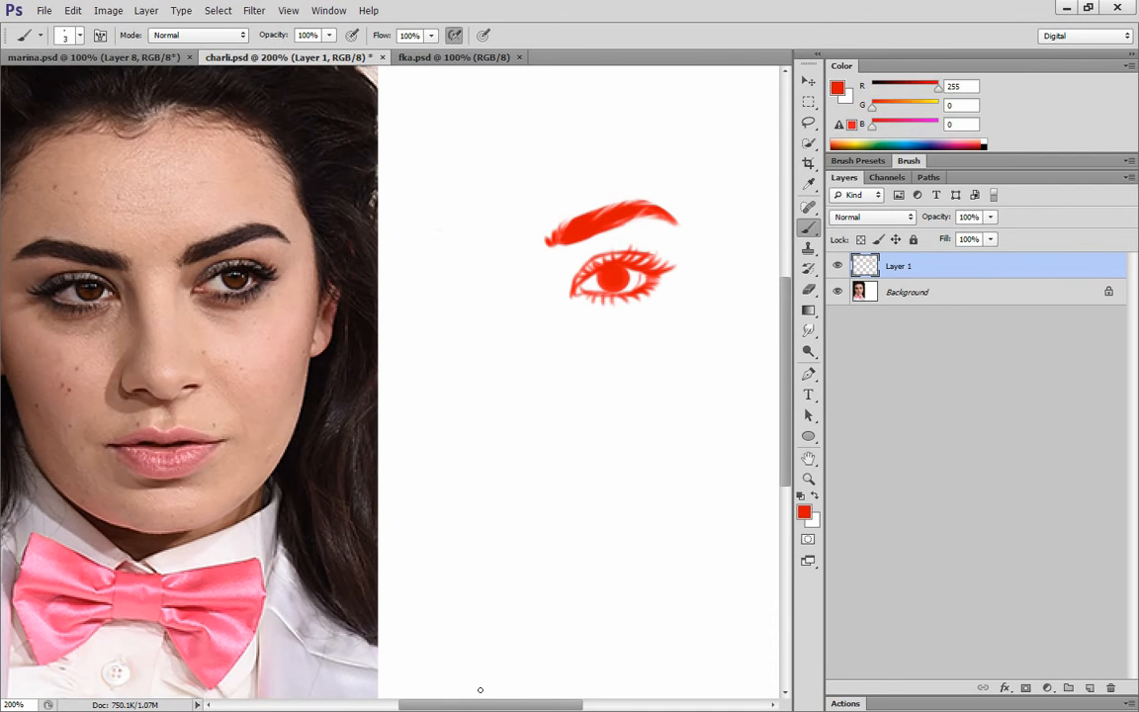
scroll(478, 625, right, 2)
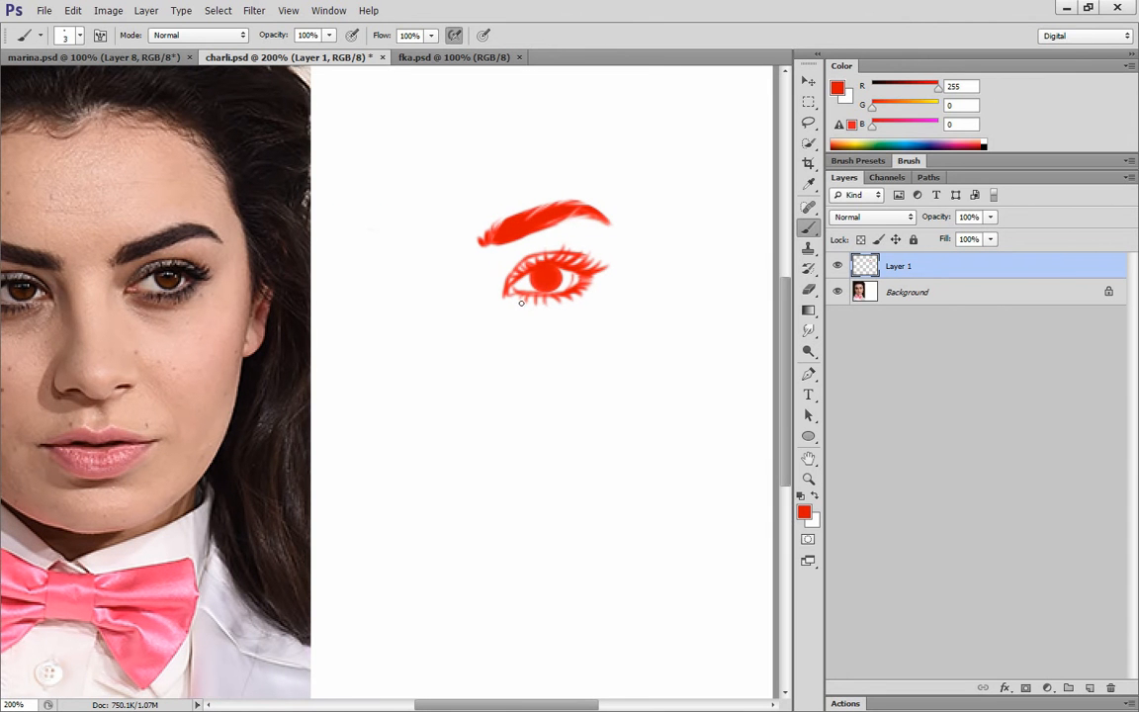
drag(536, 316, 553, 320)
key(ctrl+alt+z)
key(ctrl+alt+z)
key(ctrl+alt+z)
key(ctrl+alt+z)
Shift the eye sketch slightly further from the portrait and duplicate its layer.
drag(433, 306, 606, 296)
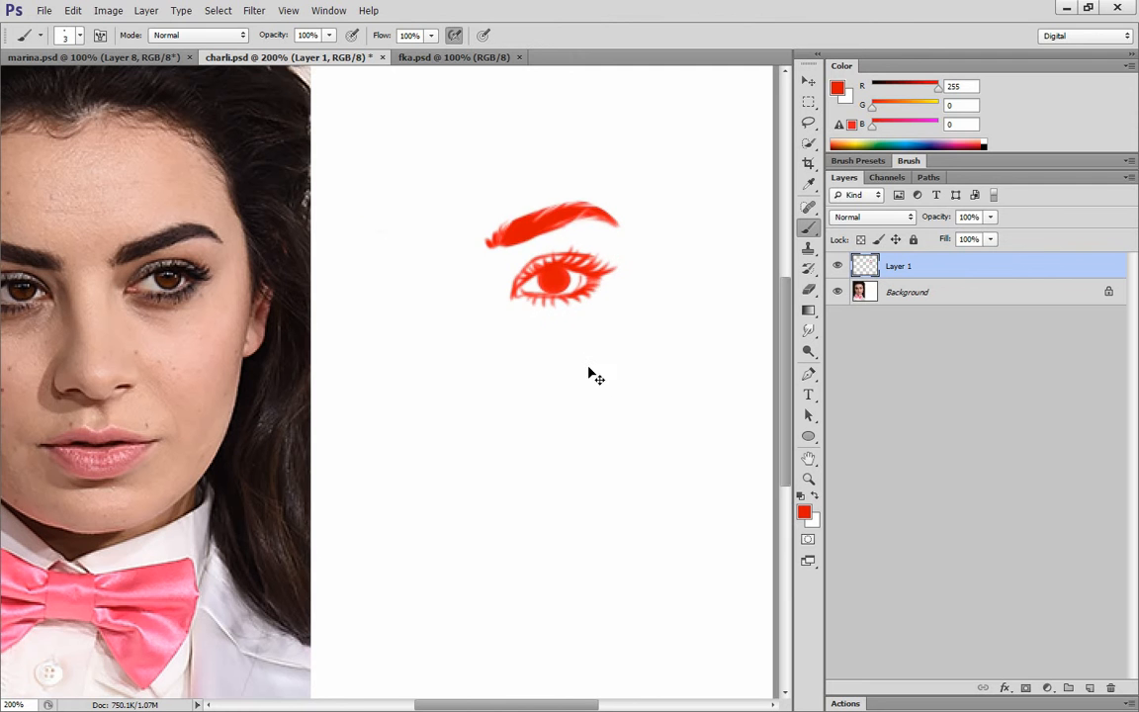
key(ctrl+alt+j)
click(707, 213)
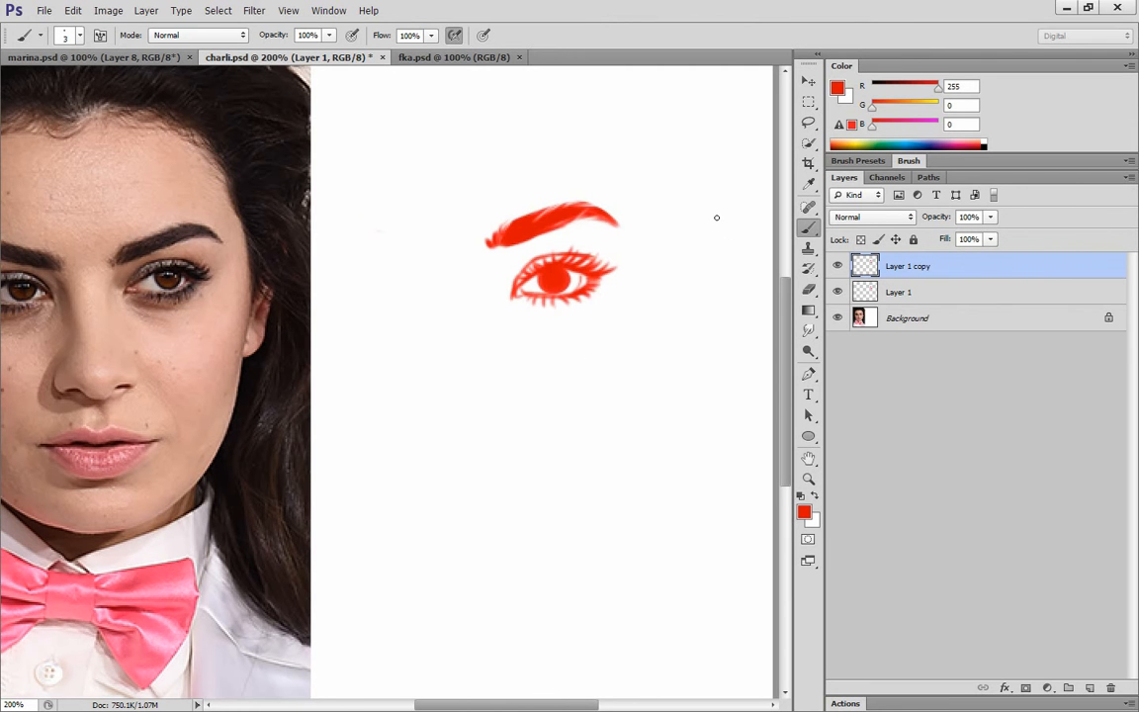
Flip the duplicated layer horizontally and offset it towards the portrait to form the matching second eye and eyebrow.
key(ctrl+shift+Left)
key(ctrl+shift+Left)
key(ctrl+shift+Left)
key(ctrl+shift+Left)
key(ctrl+shift+Left)
key(ctrl+shift+Left)
key(ctrl+shift+Left)
key(ctrl+shift+Left)
key(ctrl+shift+Left)
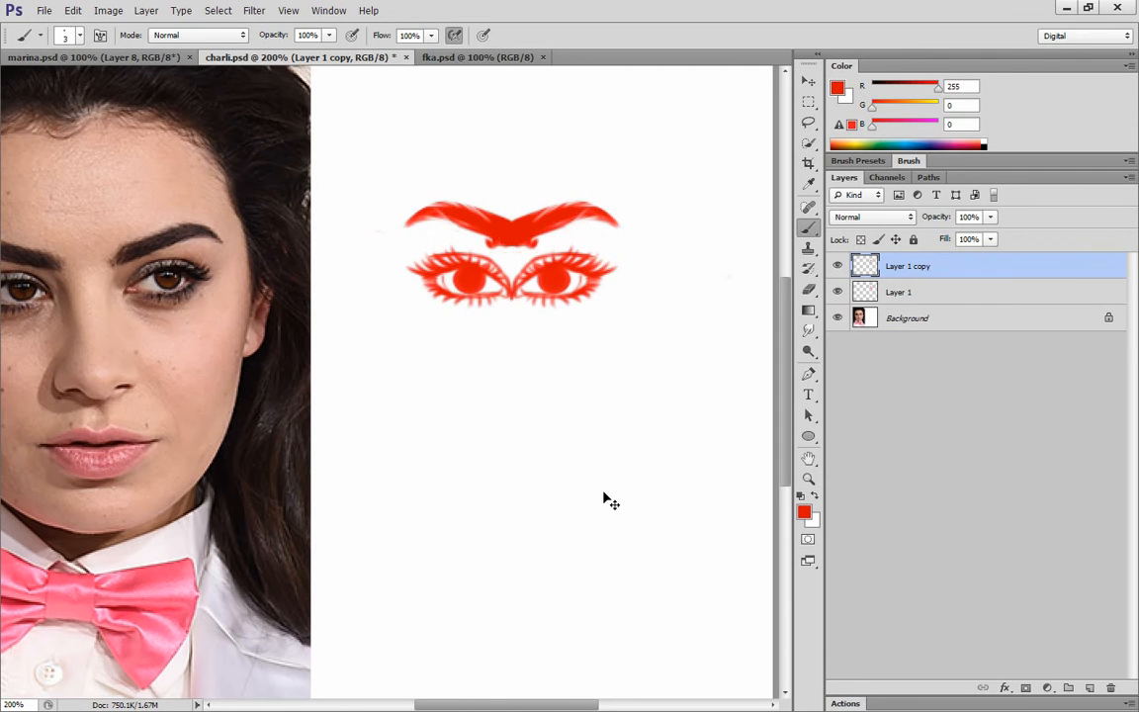
key(ctrl+shift+Right)
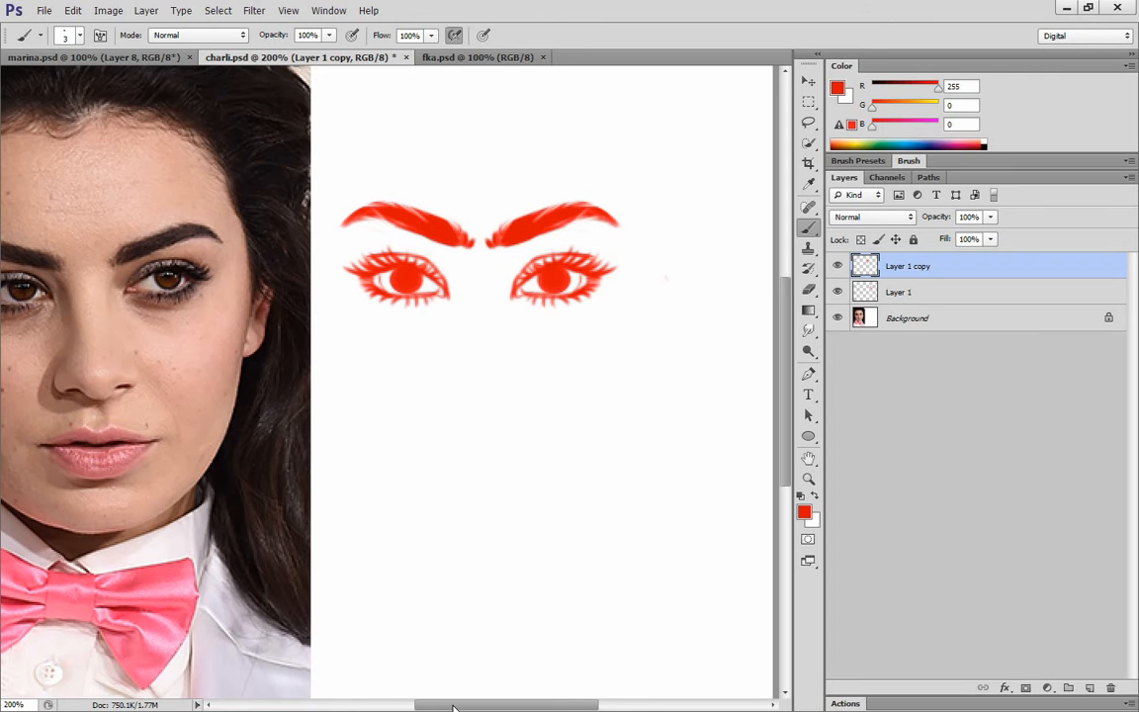
drag(453, 706, 447, 708)
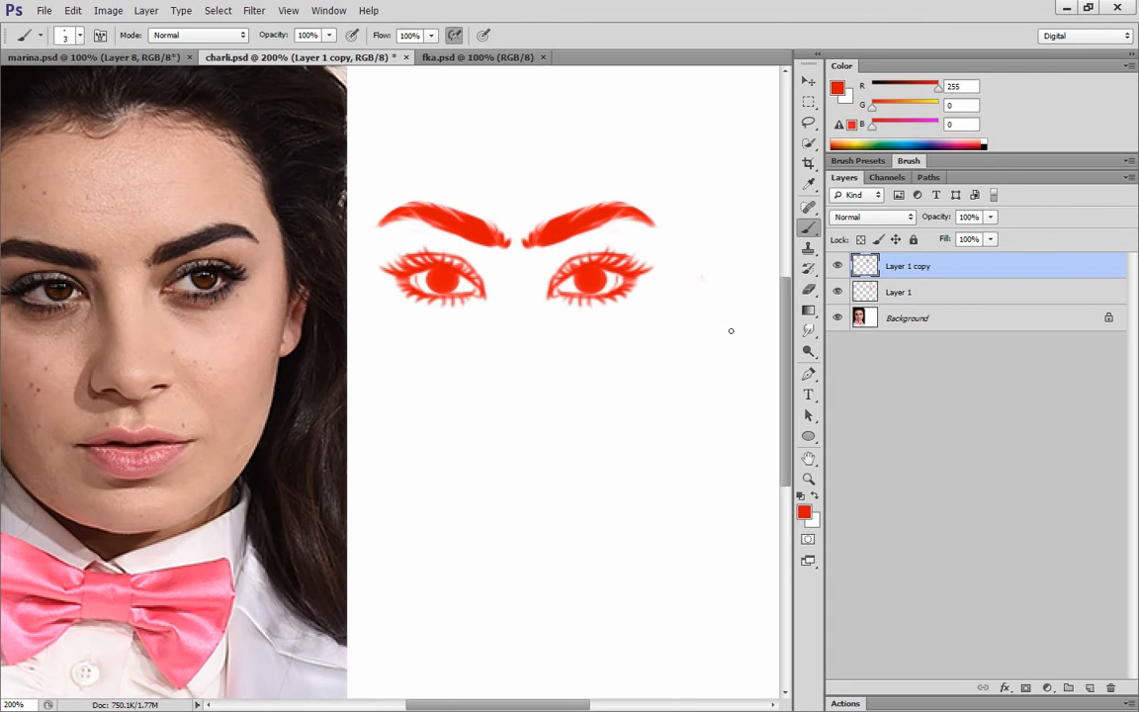
Select the eye and eyebrow nearer the portrait, move them onto their own layer and rotate them slightly counterclockwise.
key(ctrl+t)
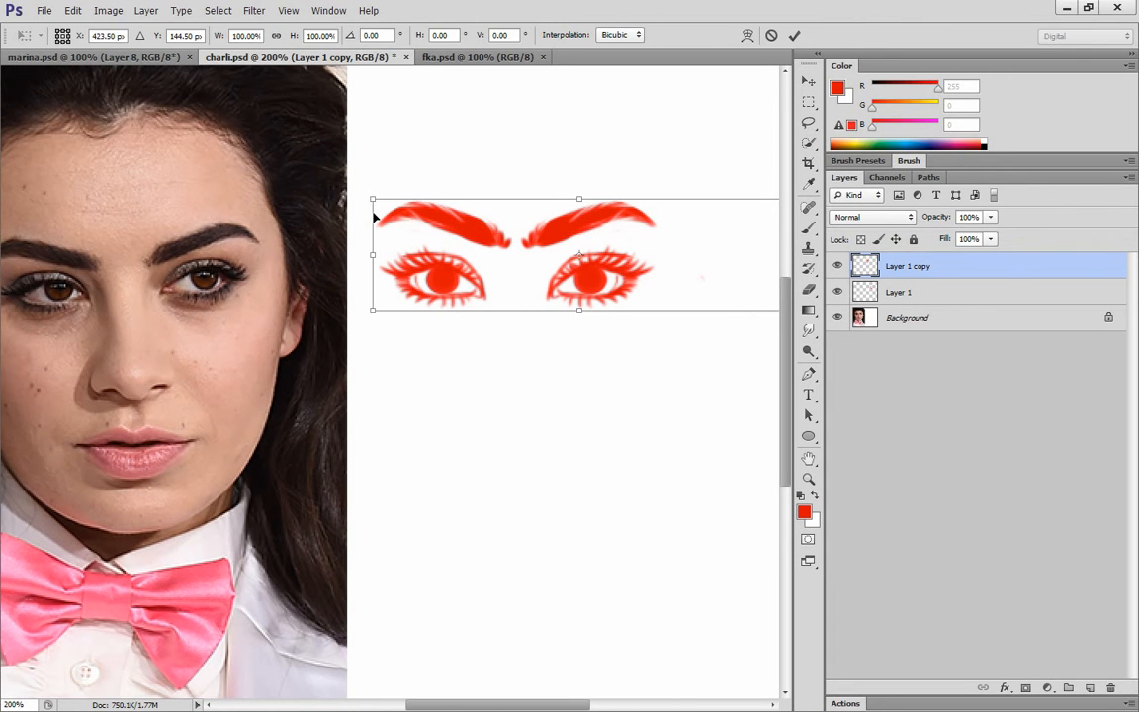
key(Return)
key(m)
drag(358, 188, 533, 320)
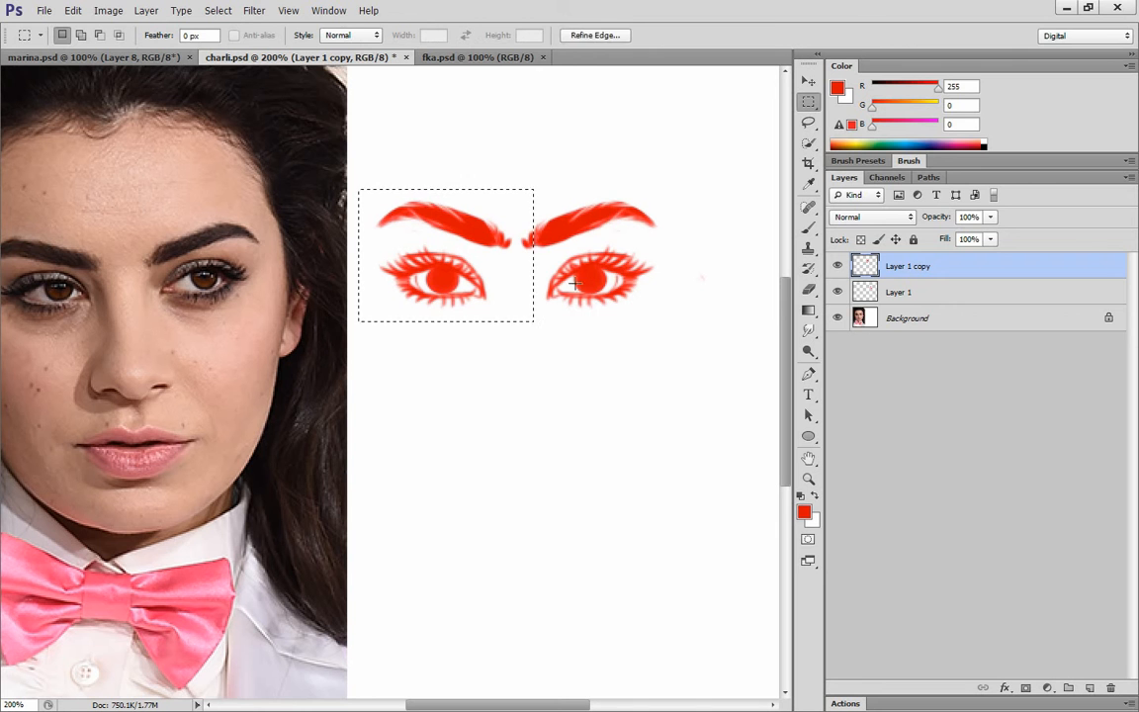
key(ctrl+j)
key(ctrl+t)
drag(589, 255, 587, 226)
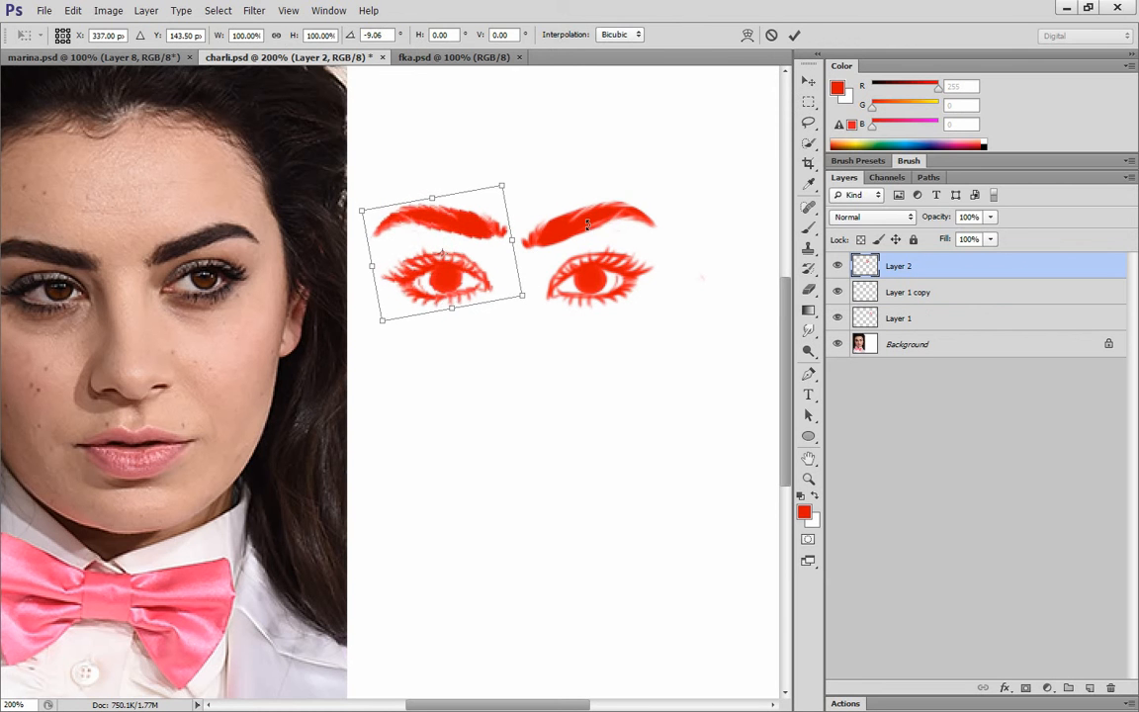
key(Escape)
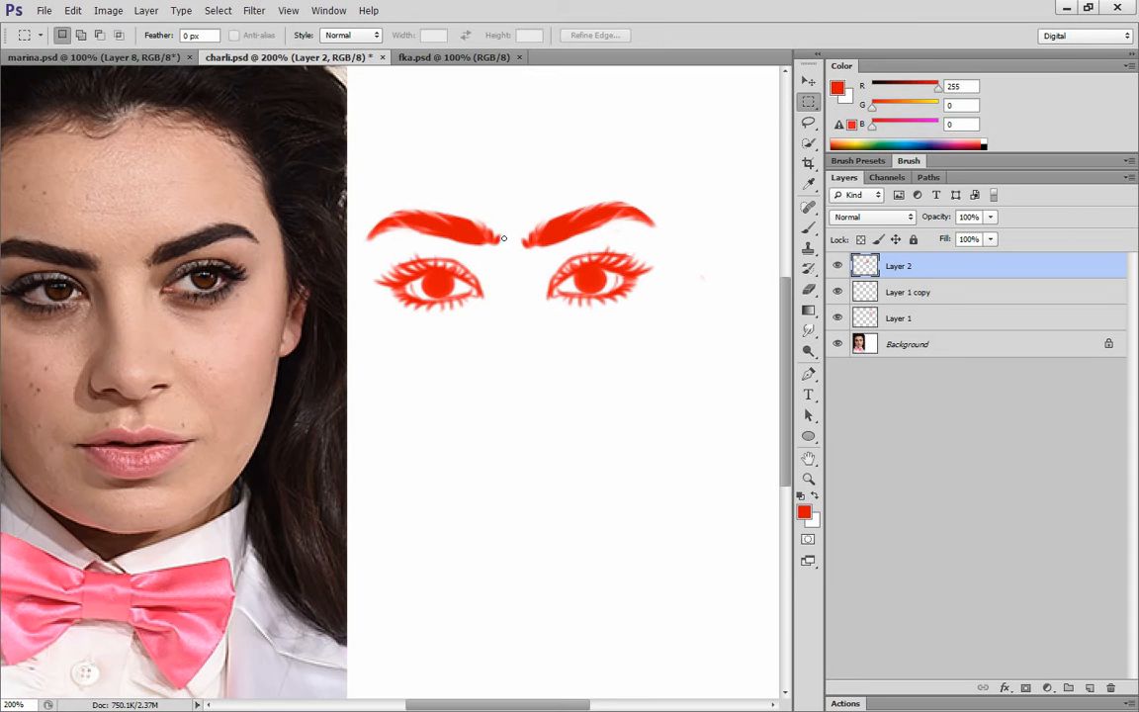
Clean up the inner end and outer tip of the rotated eyebrow with an enlarged eraser.
key(bracketright)
key(bracketright)
key(bracketright)
key(bracketright)
mouse_move(500, 231)
mouse_down()
mouse_move(490, 250)
mouse_move(493, 215)
mouse_up()
key(bracketright)
key(bracketright)
key(bracketright)
drag(363, 249, 383, 252)
Paint fine 3 px red hair strokes at the inner end of the eyebrow nearer the portrait.
key(ctrl+plus)
key(b)
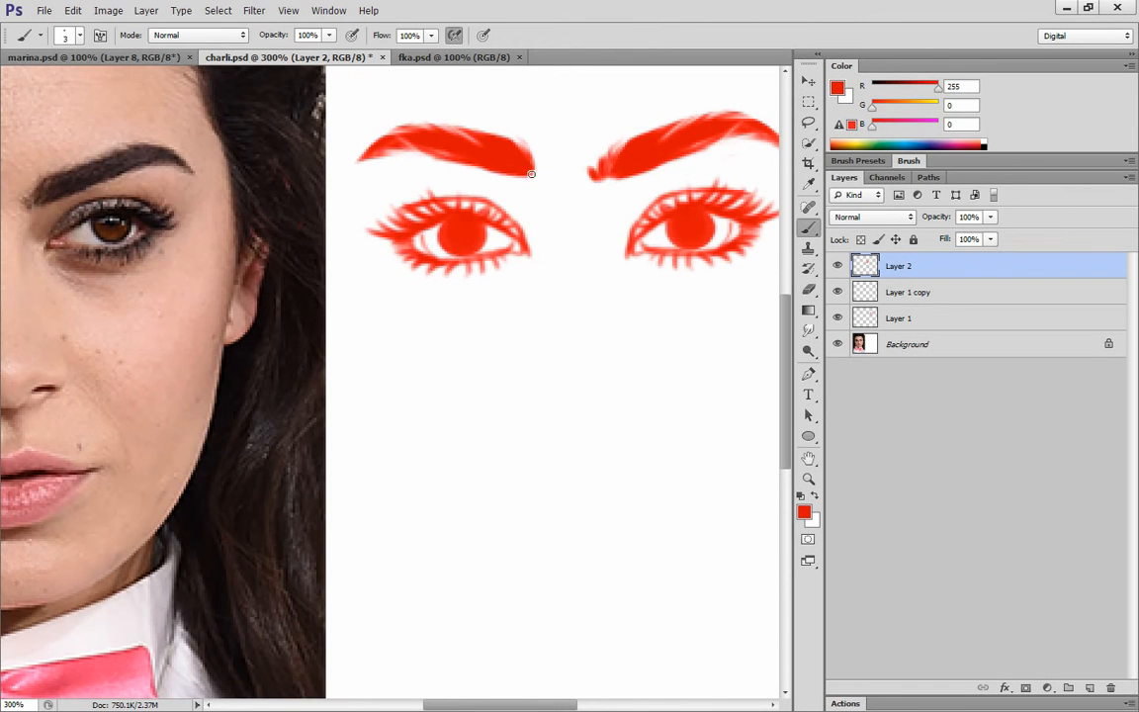
mouse_move(534, 174)
mouse_down()
mouse_move(530, 151)
mouse_move(541, 156)
mouse_up()
Shift the separated eye and eyebrow slightly towards the portrait to widen the gap between the eyes.
key(ctrl+1)
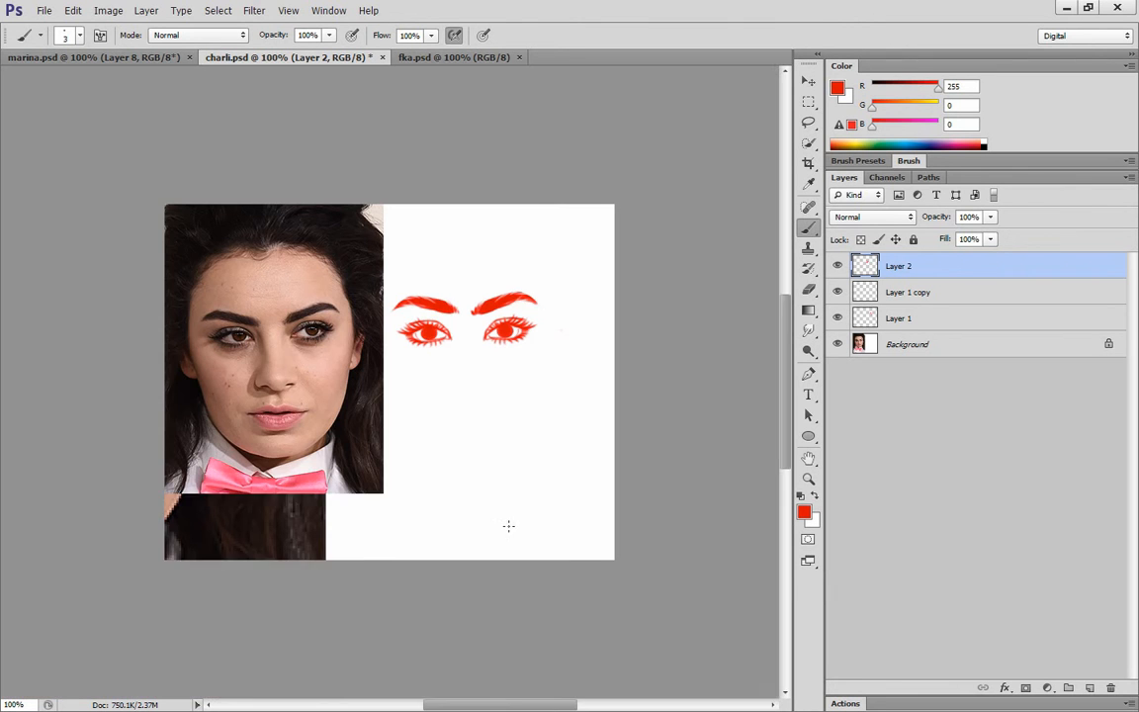
key(m)
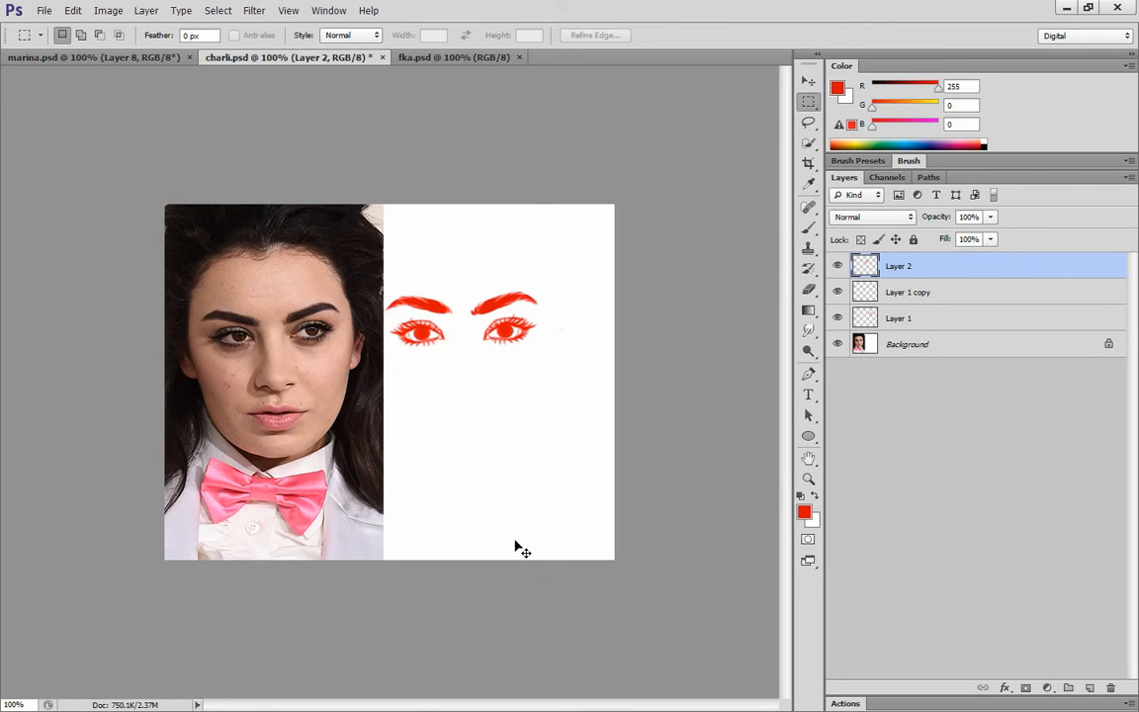
key(ctrl+plus)
Merge Layer 2, Layer 1 copy and Layer 1 into a single sketch layer.
right_click(872, 272)
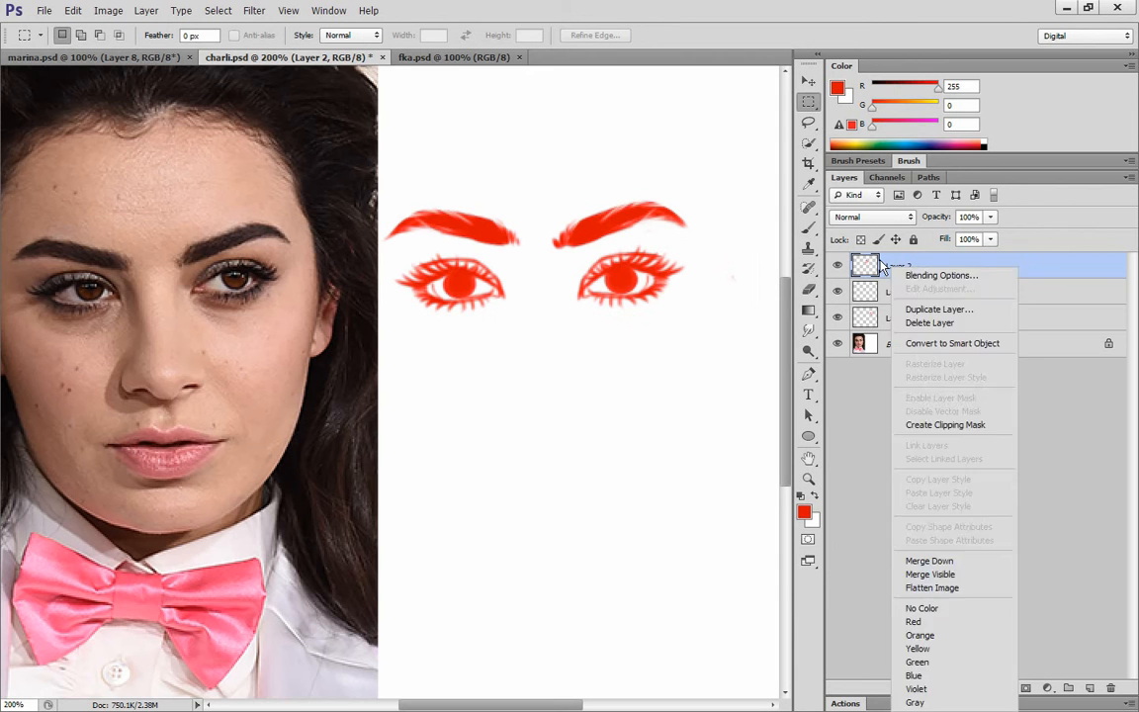
key(Escape)
shift+click(893, 318)
right_click(894, 318)
click(933, 560)
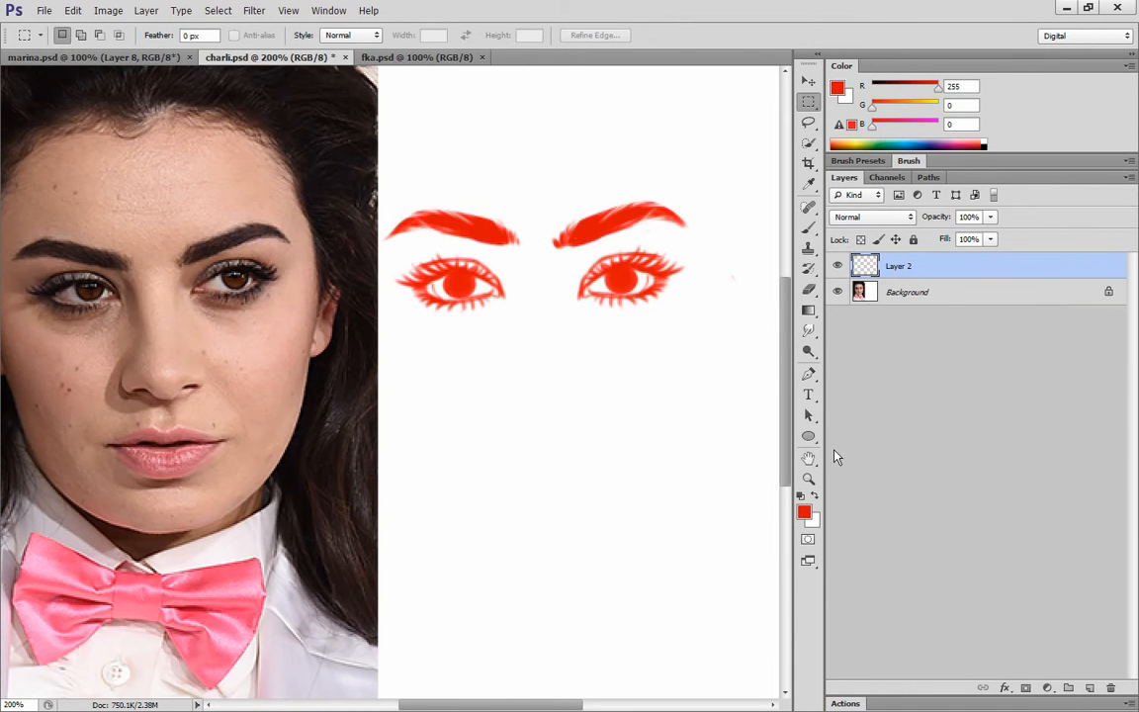
Outline the eyebrow farther from the portrait with a pen path, convert the path to a selection and cut the eyebrow out.
key(p)
click(543, 175)
click(535, 246)
click(551, 265)
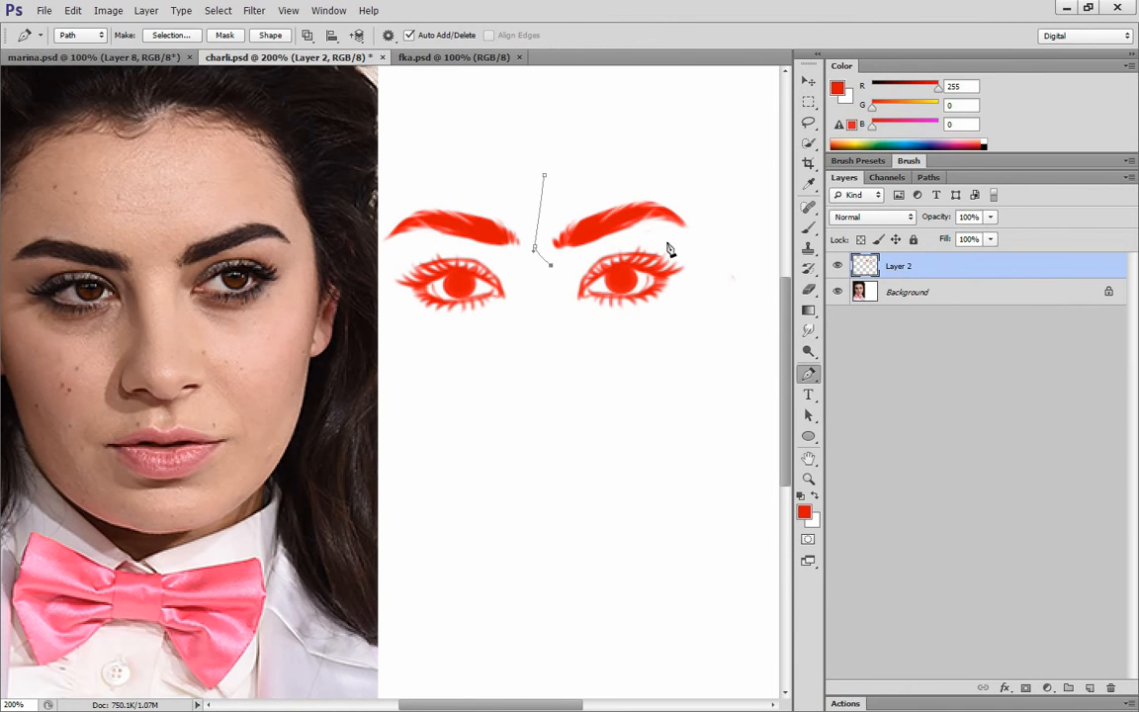
drag(696, 246, 751, 278)
click(740, 197)
click(655, 147)
click(583, 145)
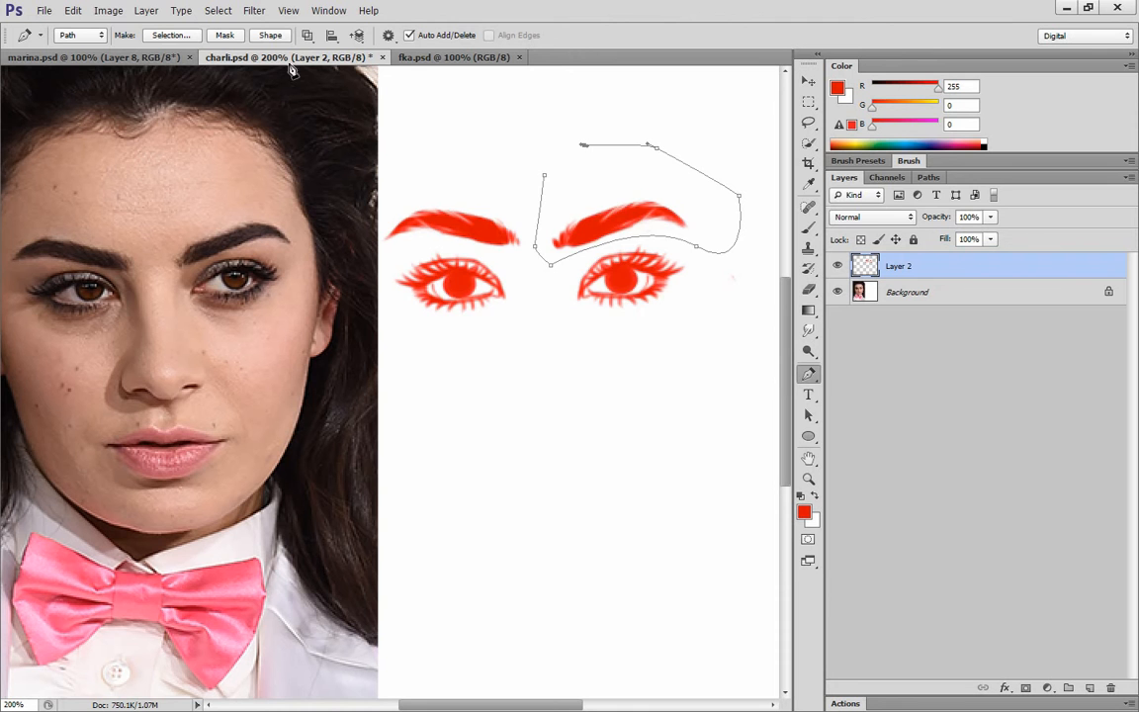
click(182, 36)
key(Return)
key(ctrl+x)
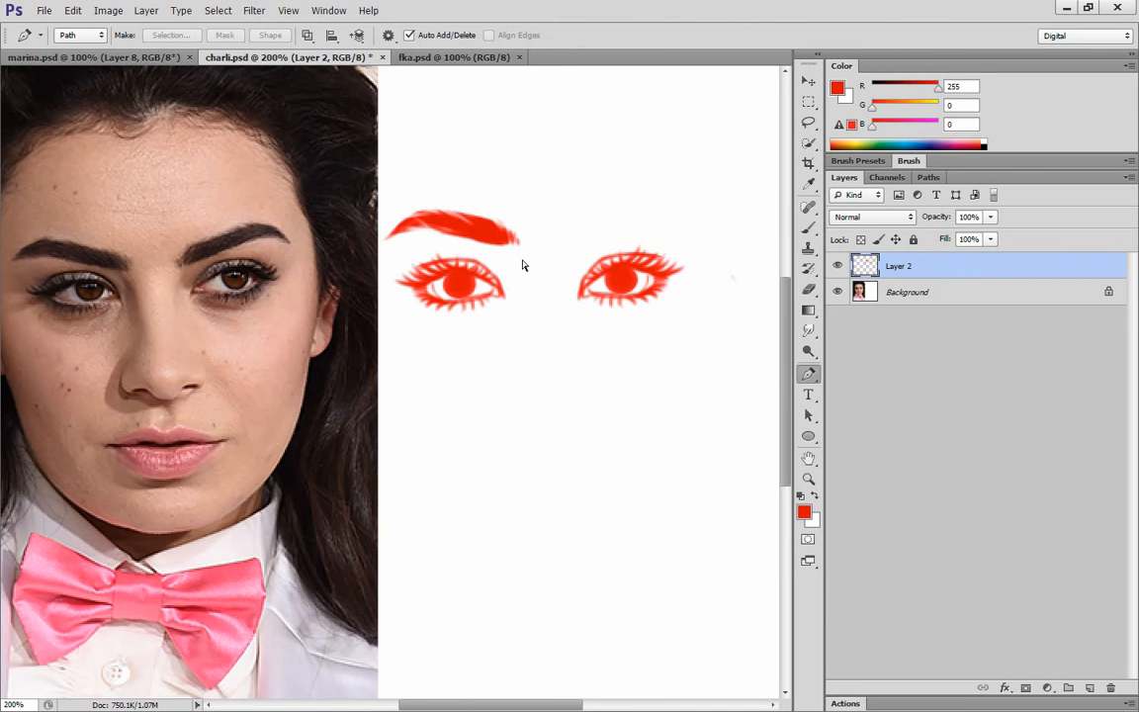
Paste the cut eyebrow onto a new layer and nudge it slightly away from the portrait.
key(ctrl+v)
key(m)
key(ctrl+Right)
key(ctrl+Right)
key(ctrl+Right)
key(ctrl+Right)
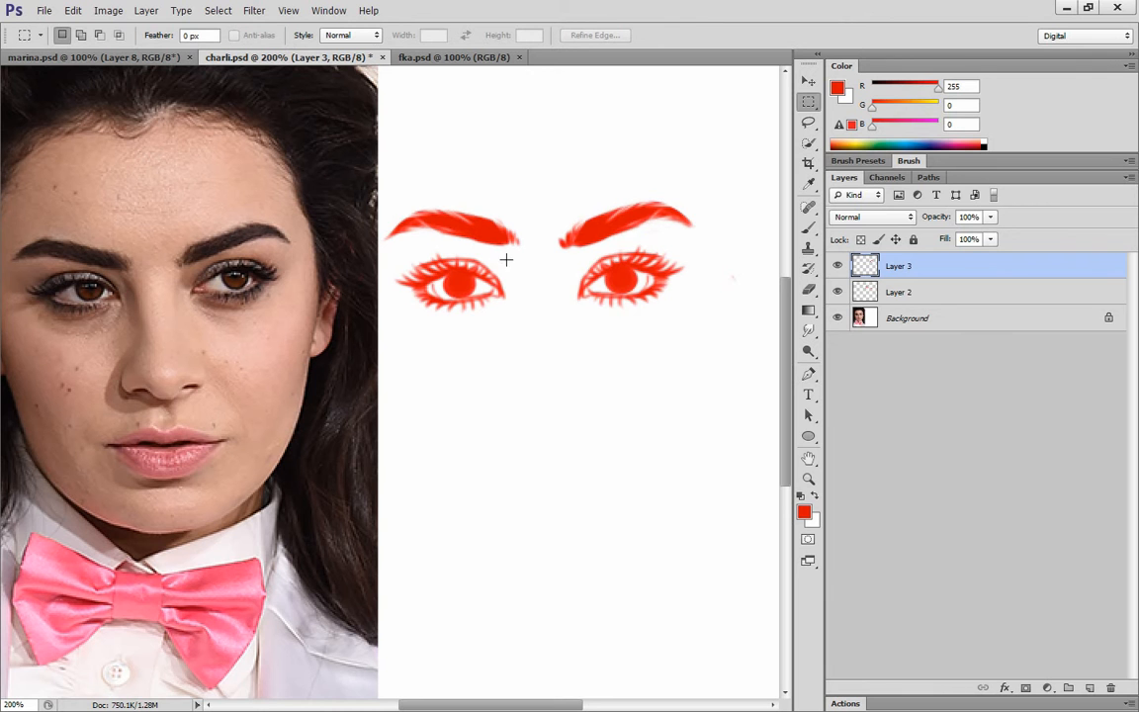
Outline the eyebrow nearer the portrait with a pen path and make a new selection with a 0.2 pixel feather.
key(p)
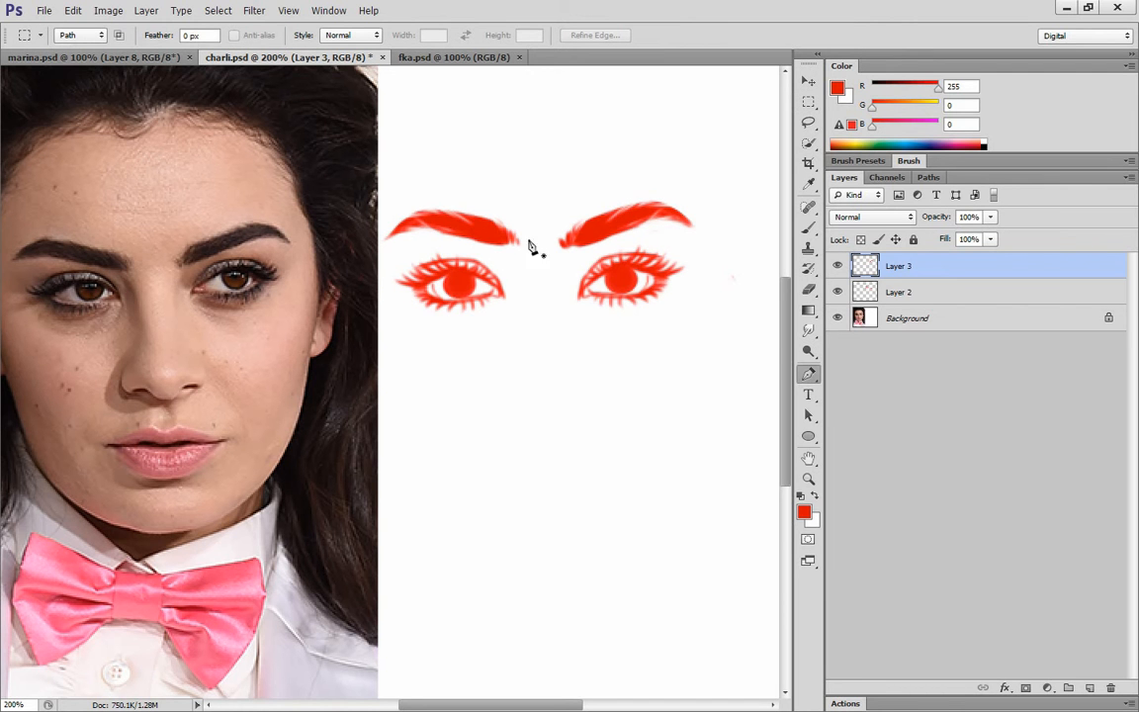
drag(427, 251, 512, 259)
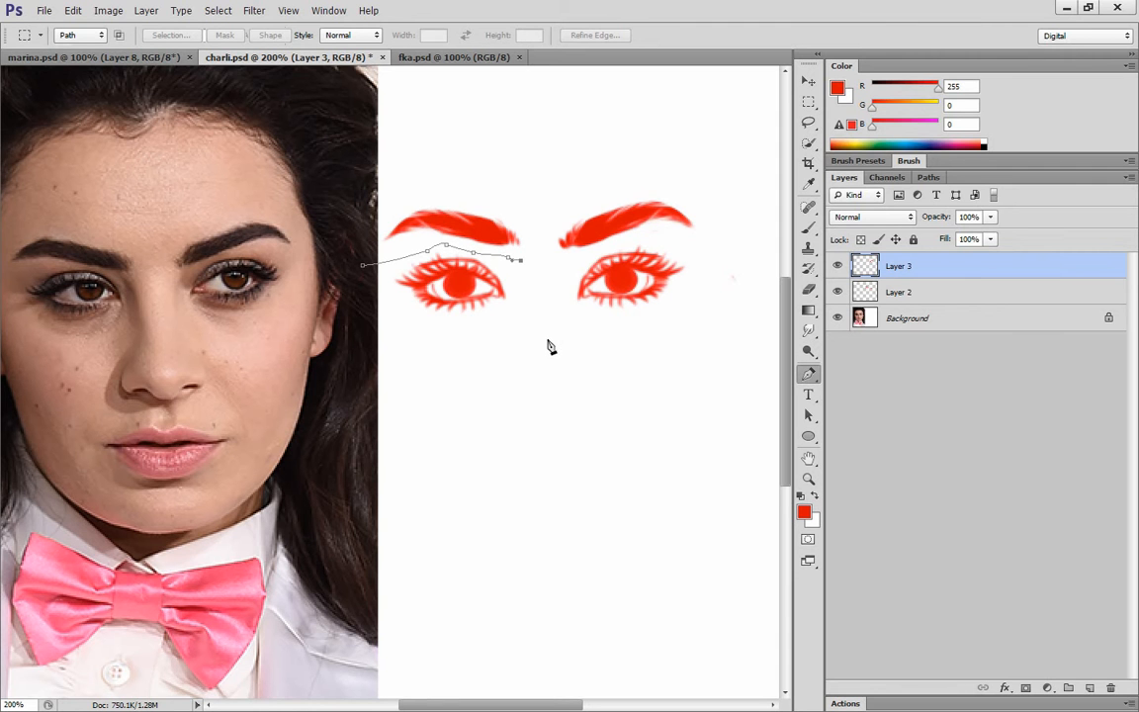
click(535, 228)
drag(511, 199, 498, 190)
drag(425, 176, 347, 188)
click(166, 36)
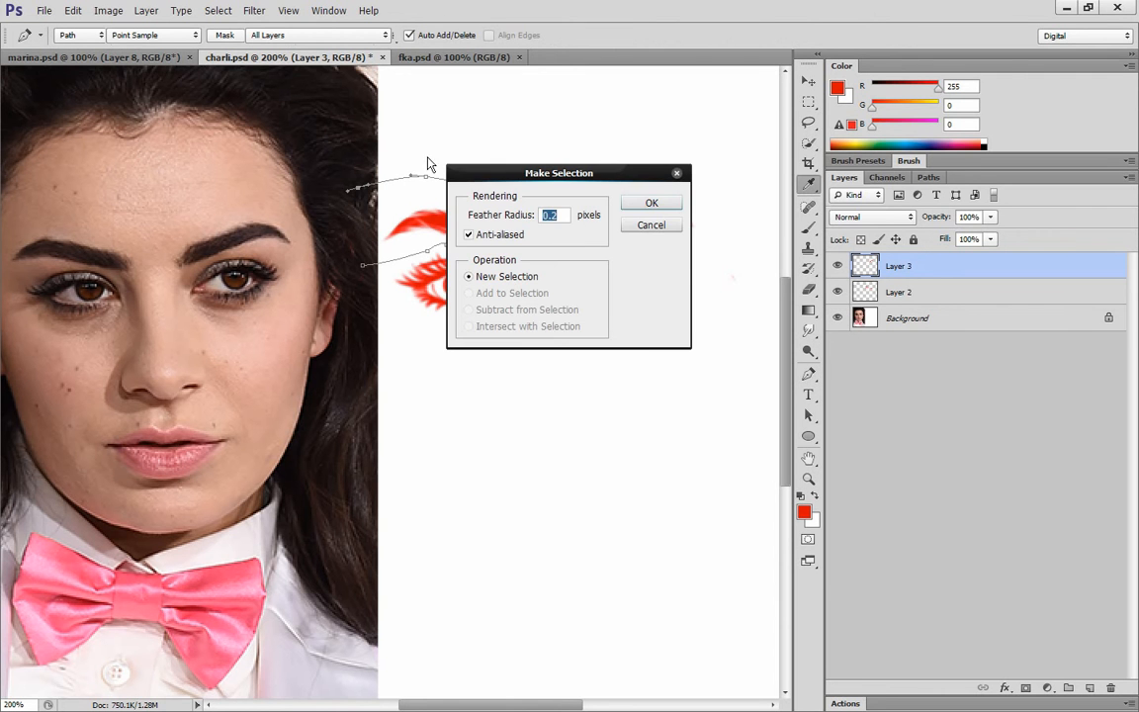
click(648, 204)
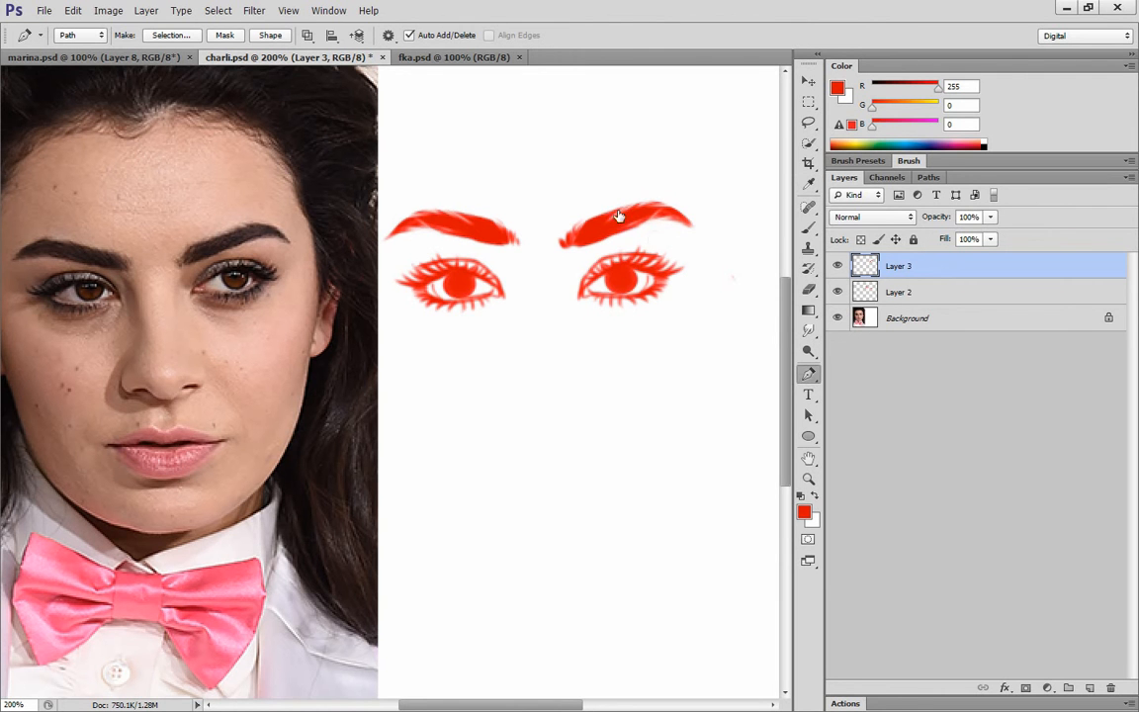
Separate the selected eyebrow from Layer 2 onto its own layer and move it slightly down and towards the portrait.
key(m)
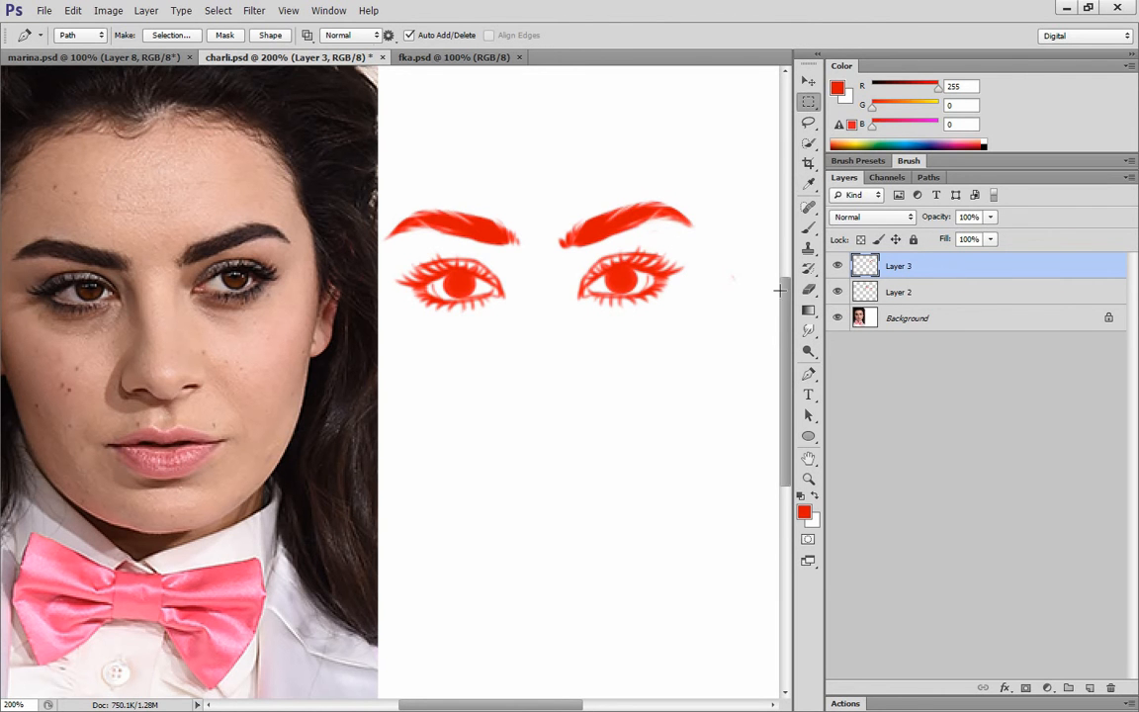
click(897, 293)
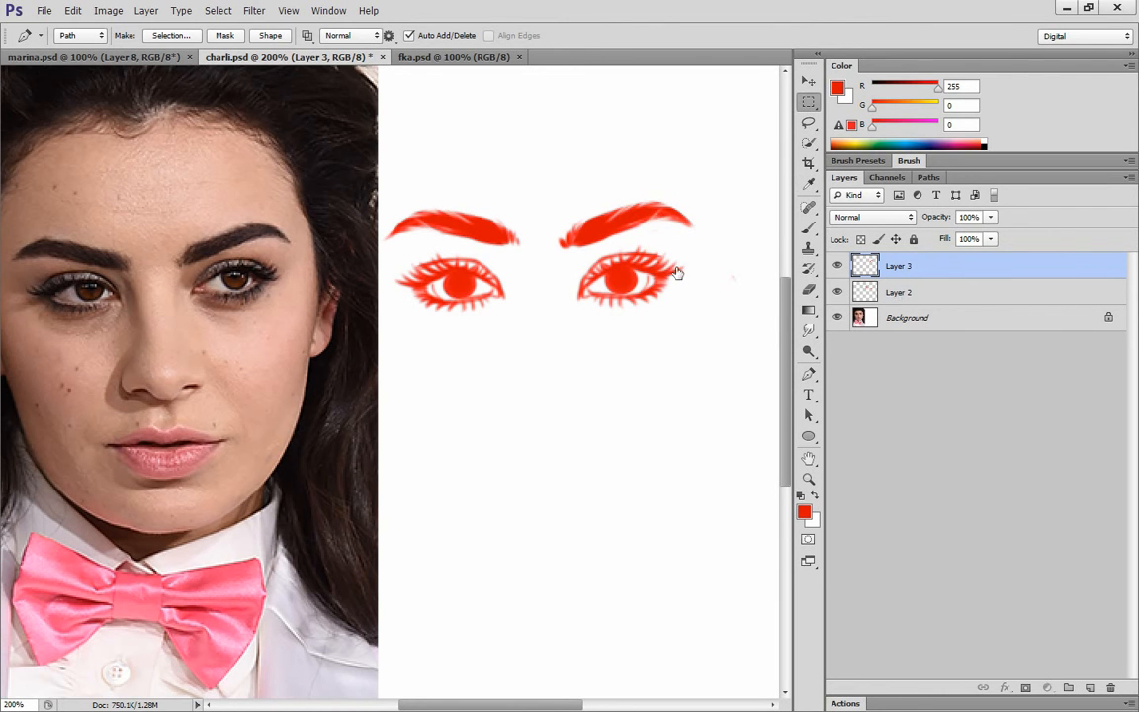
right_click(583, 240)
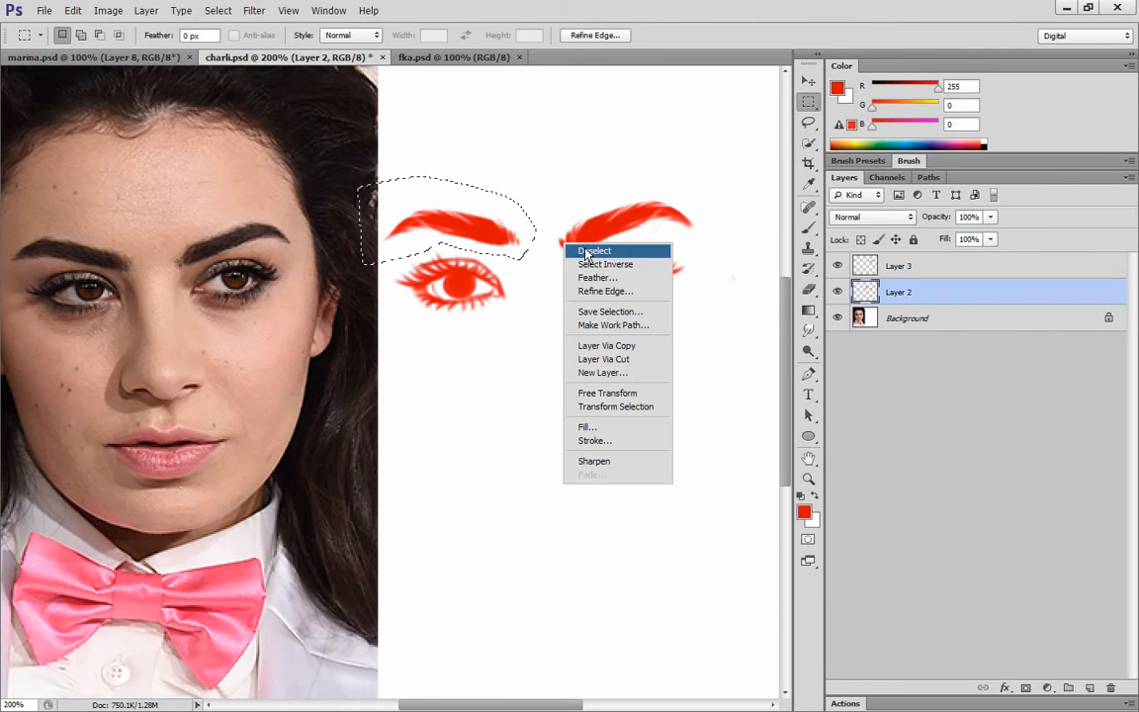
click(640, 343)
drag(530, 252, 522, 256)
key(ctrl+t)
key(Return)
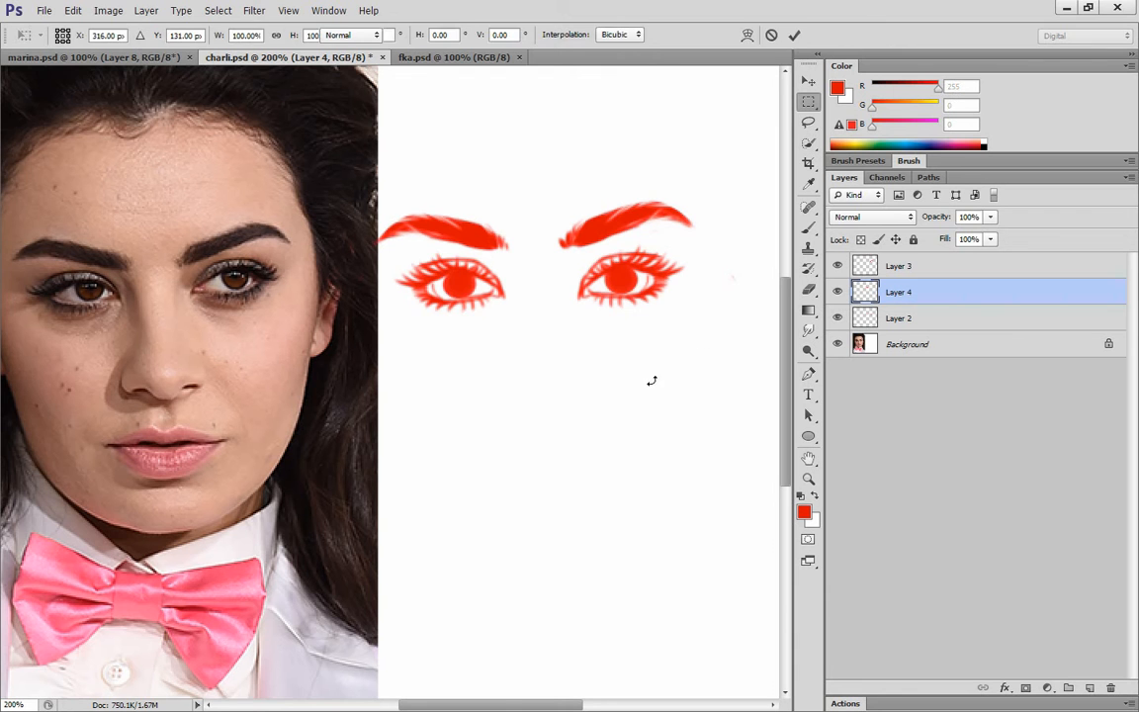
Merge the two eyebrow layers and slightly narrow the eyebrow pair with Free Transform.
drag(489, 704, 511, 705)
click(903, 267)
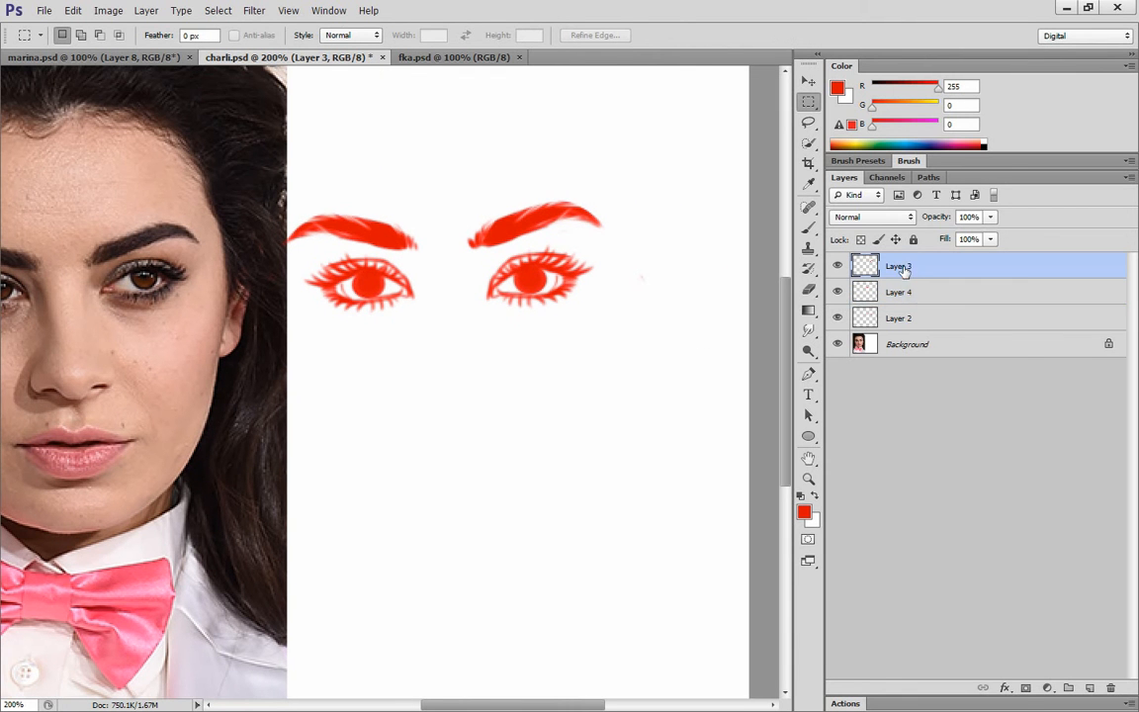
right_click(904, 265)
click(934, 556)
key(ctrl+t)
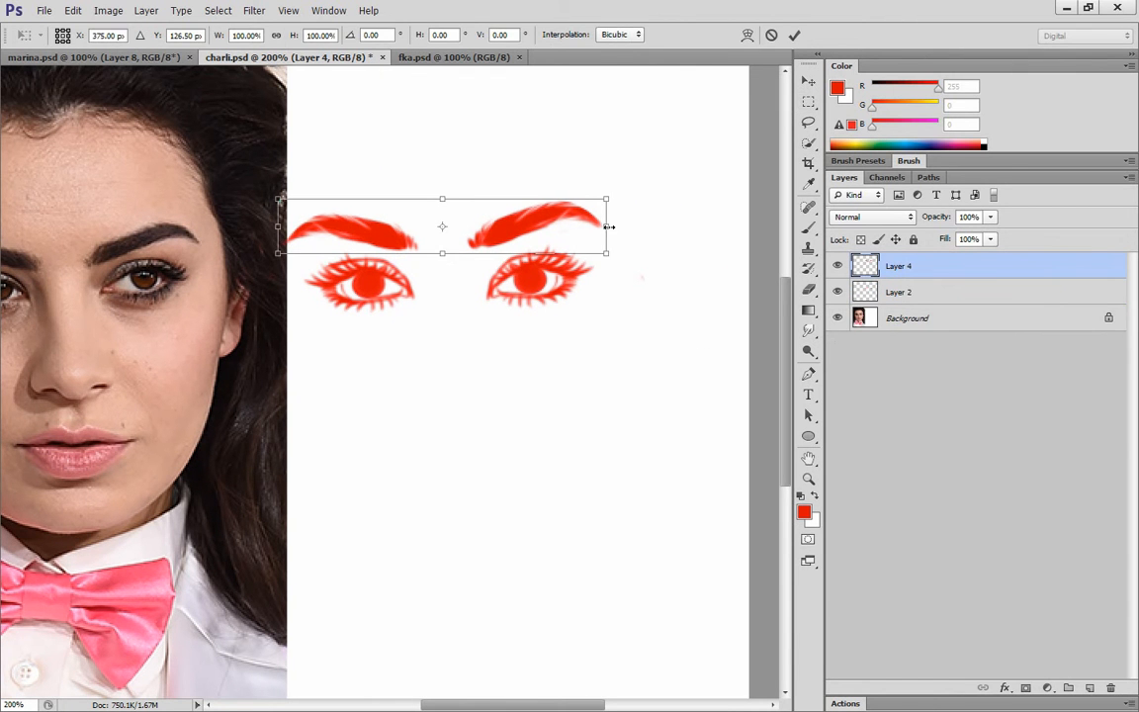
drag(608, 226, 602, 254)
key(Return)
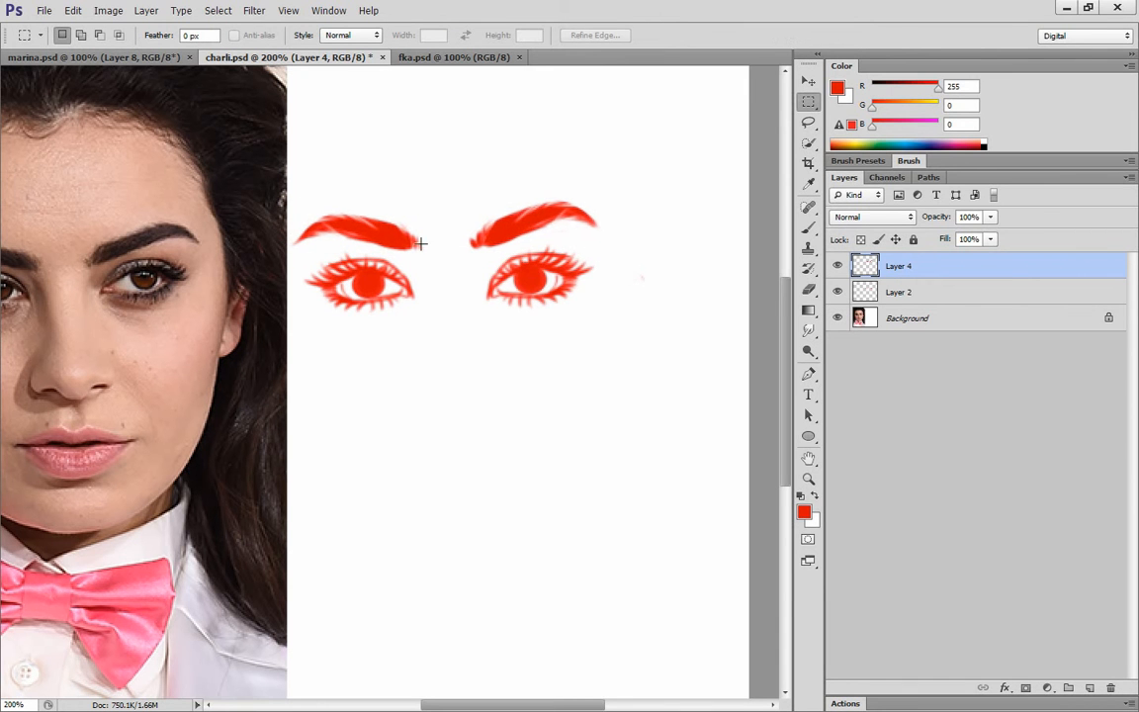
Compare the eyebrow spacing and position in the photo with the sketch using rectangular selections.
drag(445, 703, 398, 702)
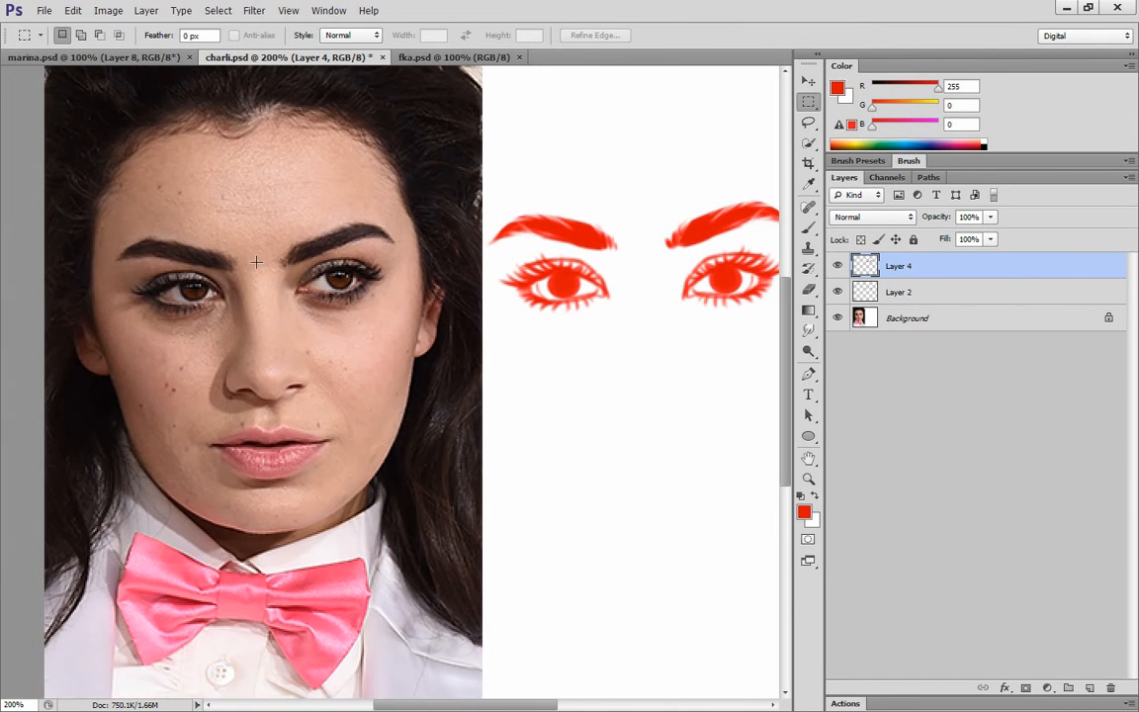
drag(238, 258, 282, 273)
click(209, 188)
drag(444, 707, 465, 698)
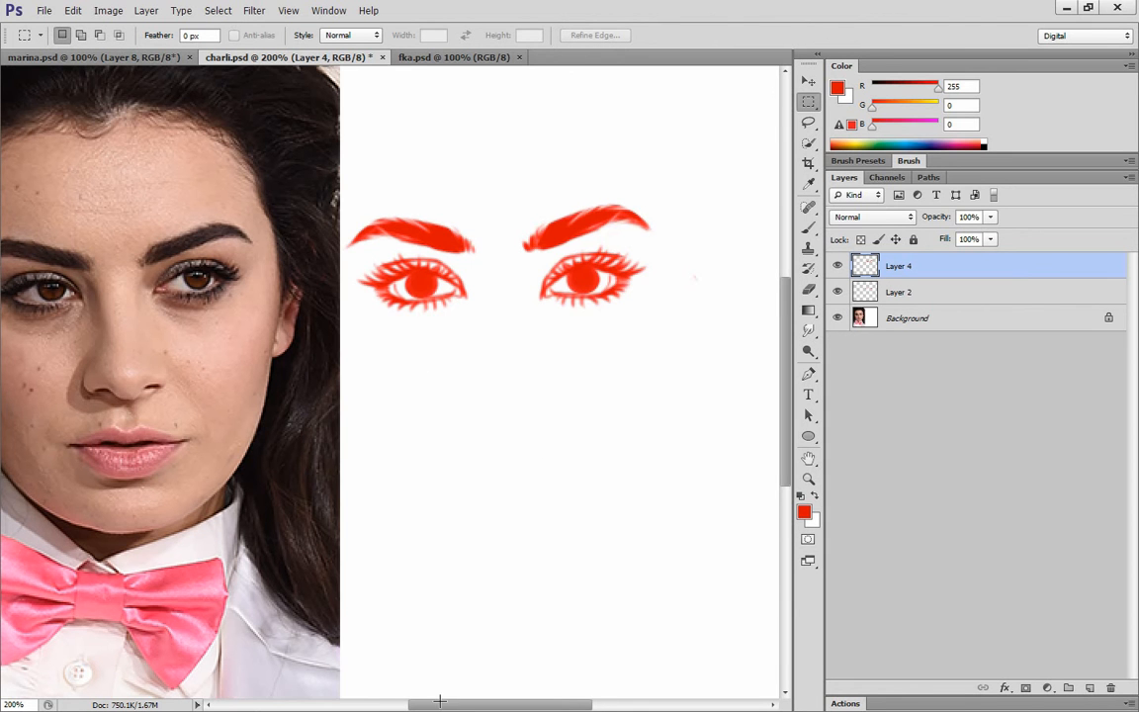
drag(440, 701, 422, 700)
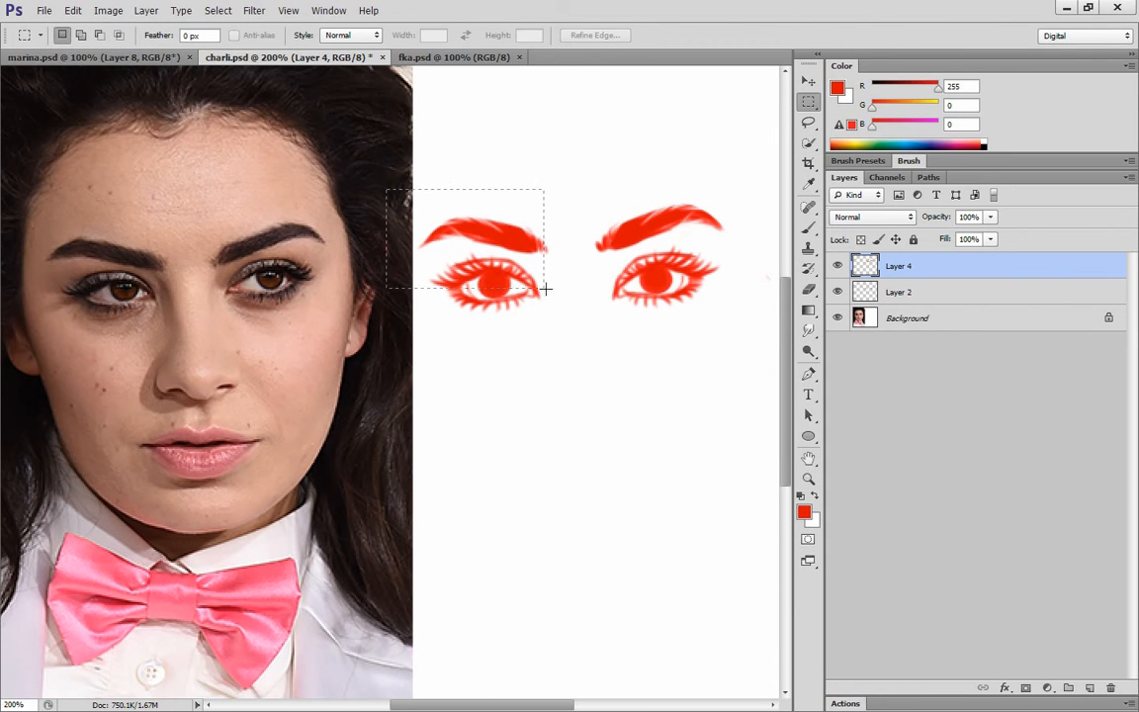
drag(546, 289, 562, 299)
click(591, 274)
Try moving the pair of eyebrows down, closer to the eyes.
key(ctrl+shift+Down)
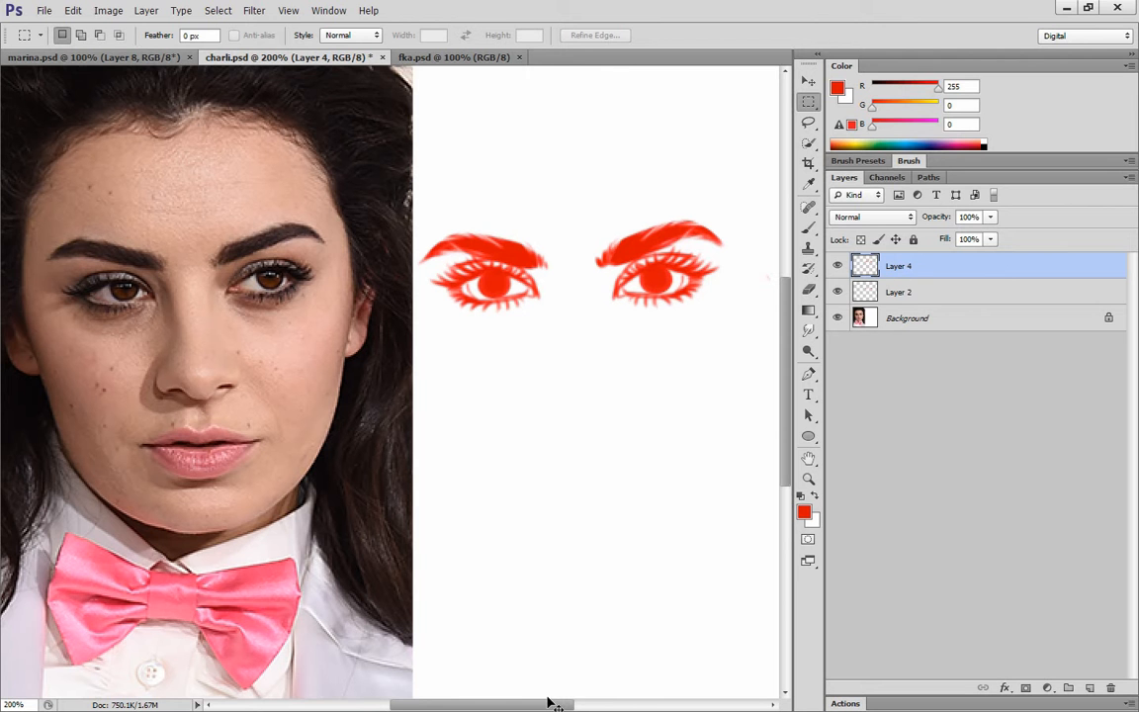
key(ctrl+z)
Merge the eyebrow layer down into the eye layer, Layer 2.
mouse_move(511, 706)
mouse_down()
mouse_move(542, 705)
mouse_move(524, 704)
mouse_up()
right_click(894, 267)
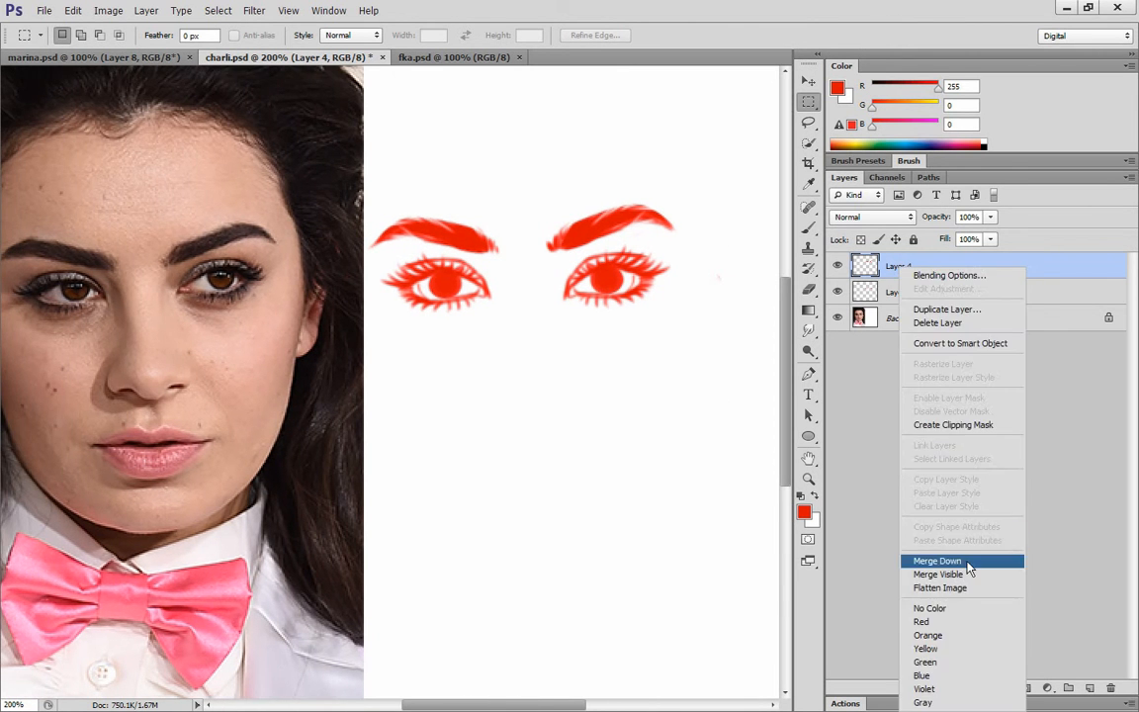
click(944, 558)
Add a new layer above the eye sketch and set the painting colour to pure blue (R 0, G 0, B 255).
scroll(789, 326, down, 1)
key(ctrl+shift+n)
key(Return)
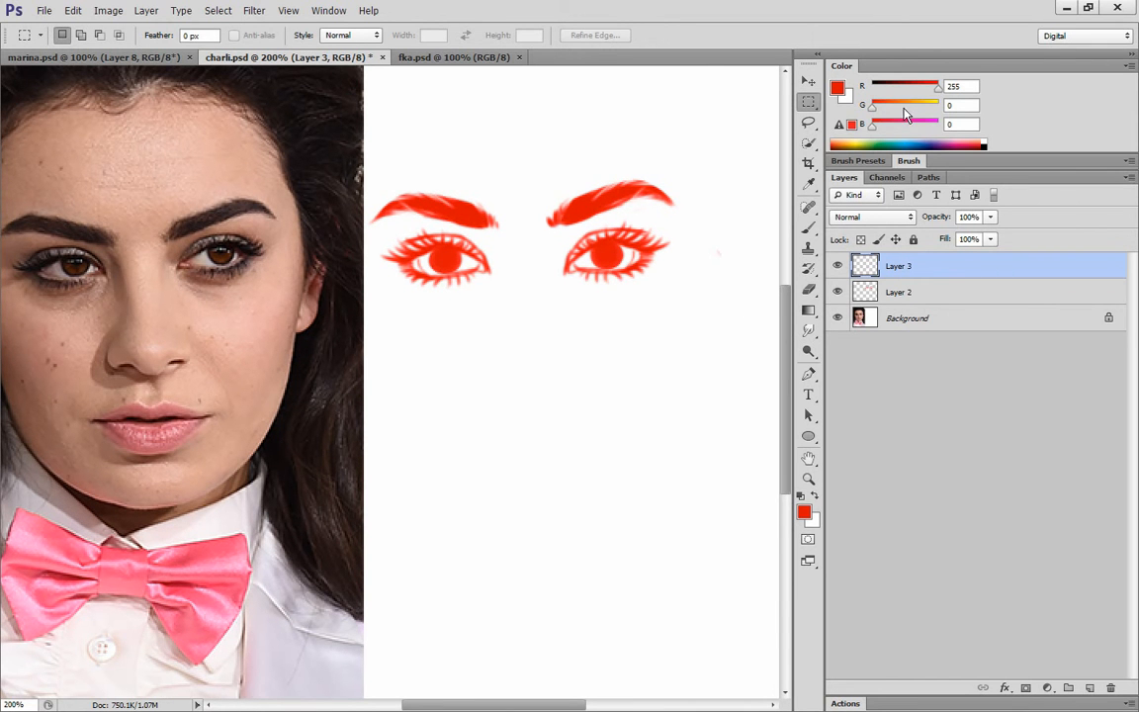
drag(906, 121, 731, 112)
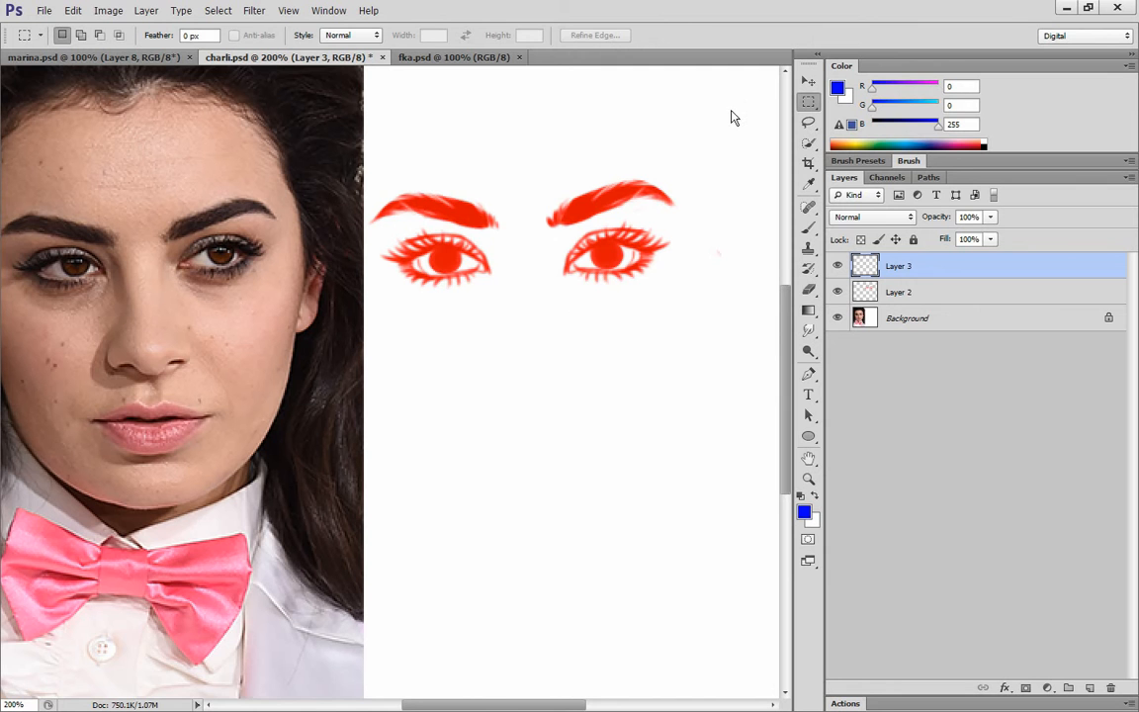
Try outlining the nose on the photo as a rounded triangle with blue 3 px brush strokes.
scroll(475, 697, left, 3)
key(b)
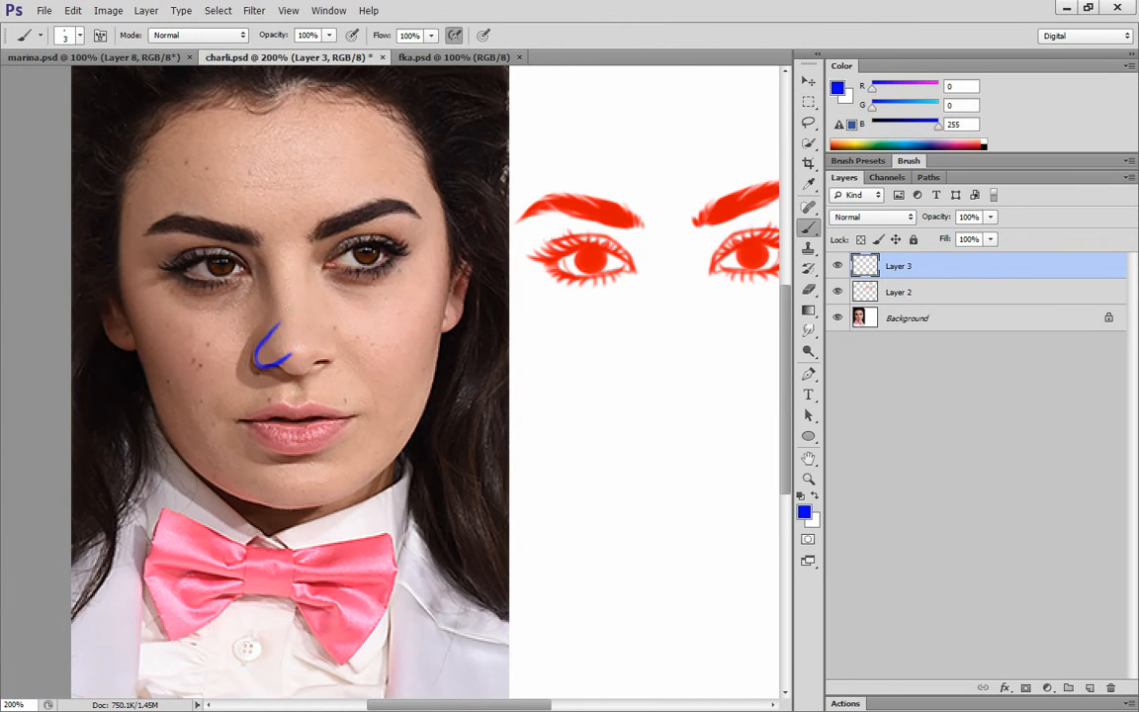
drag(338, 356, 291, 312)
key(ctrl+alt+z)
key(ctrl+alt+z)
key(ctrl+alt+z)
drag(304, 377, 331, 357)
mouse_move(288, 311)
mouse_down()
mouse_move(264, 346)
mouse_move(331, 357)
mouse_up()
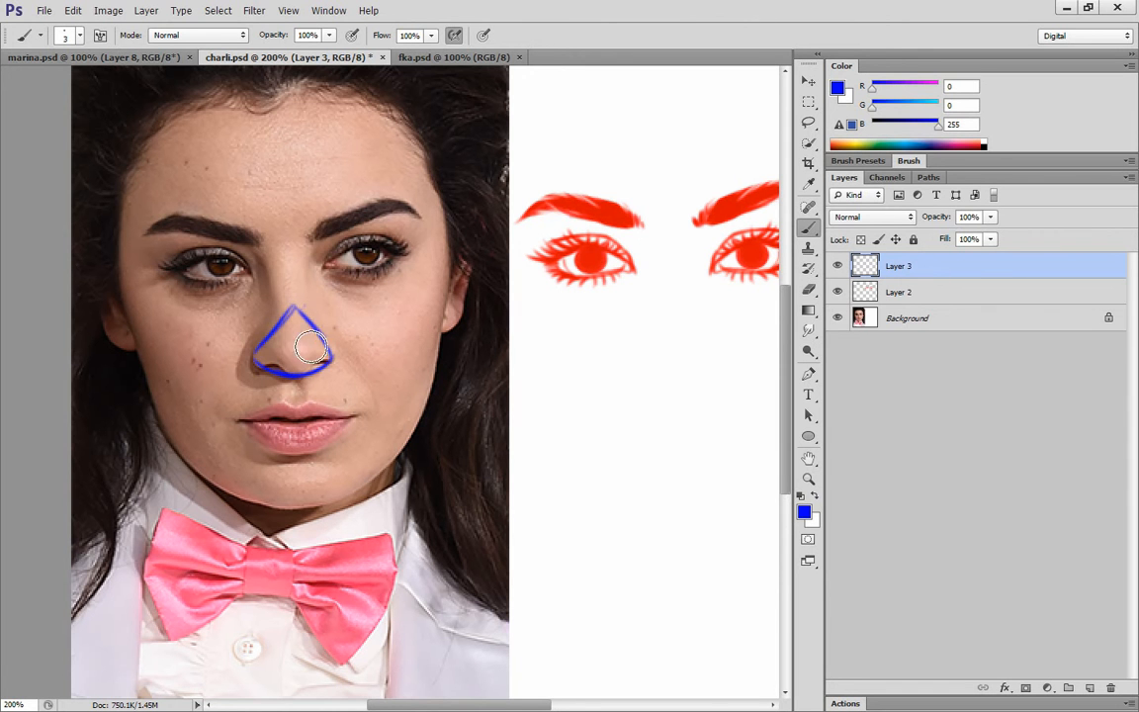
key(ctrl+alt+z)
key(ctrl+alt+z)
key(ctrl+alt+z)
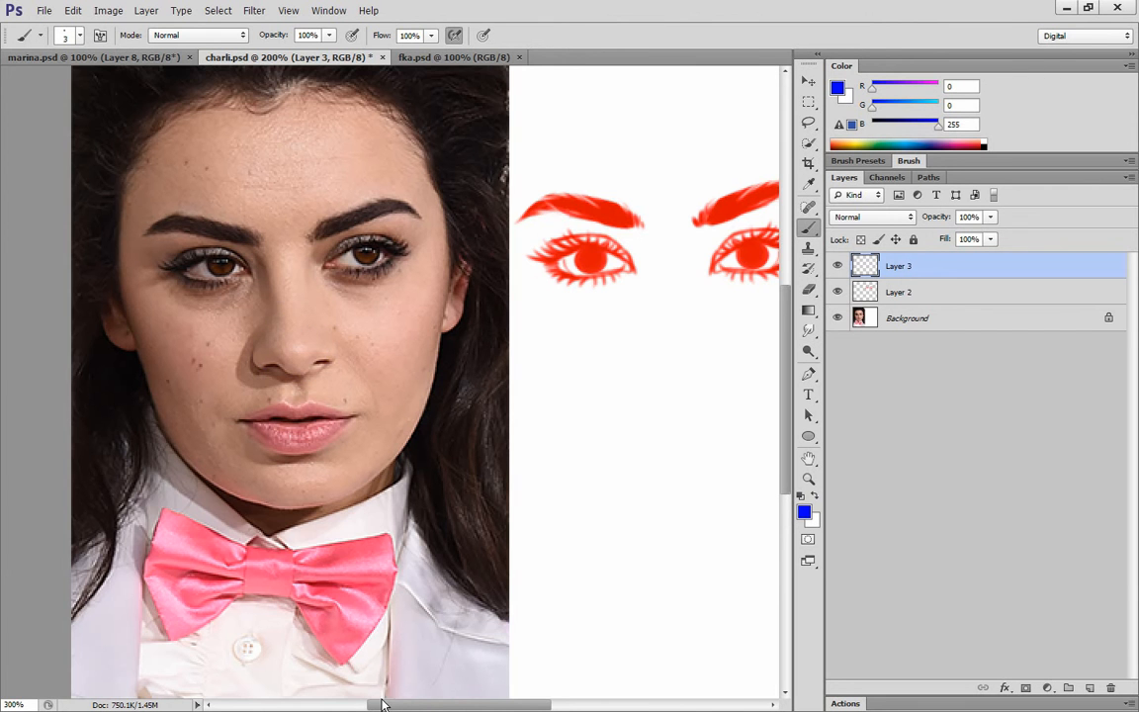
Try sketching the underside and nostrils of the nose over the photo with blue brush strokes.
key(Return)
drag(365, 697, 358, 698)
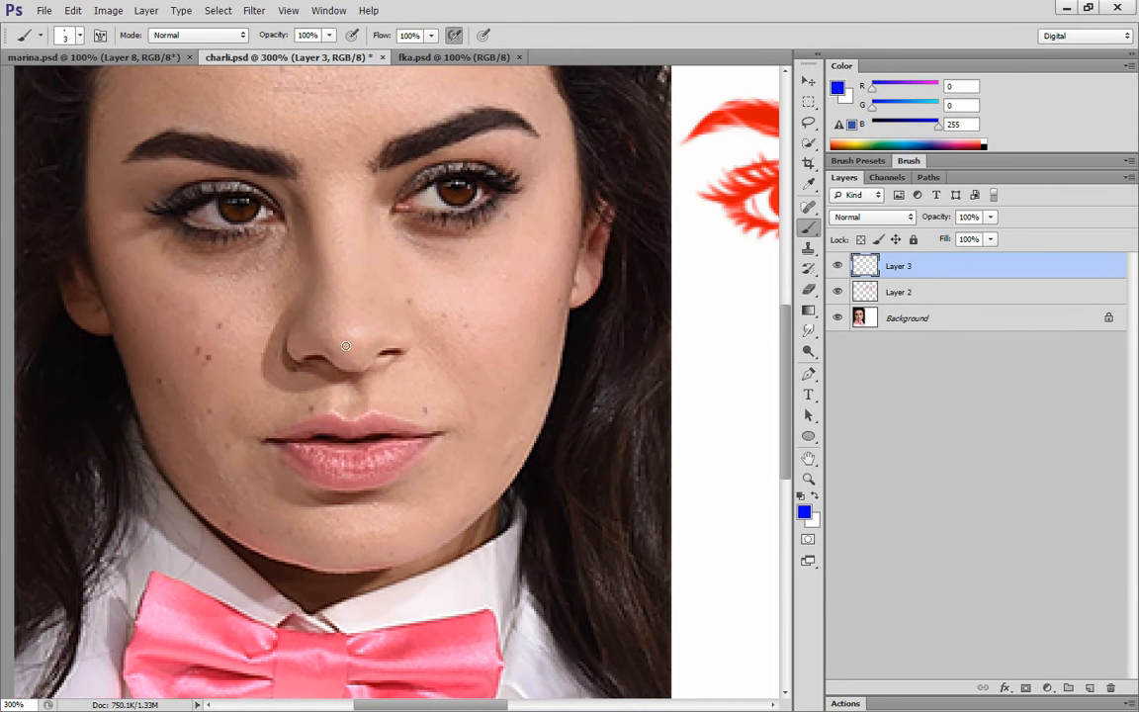
mouse_move(351, 370)
mouse_down()
mouse_move(298, 366)
mouse_move(293, 329)
mouse_move(314, 351)
mouse_up()
key(e)
key(b)
mouse_move(397, 355)
mouse_down()
mouse_move(358, 372)
mouse_move(314, 366)
mouse_move(372, 356)
mouse_move(321, 341)
mouse_up()
key(e)
key(b)
Nudge the right-hand eye and eyebrow of the sketch on Layer 2 slightly to the right, deselect them and reactivate Layer 3.
mouse_move(430, 704)
mouse_down()
mouse_move(530, 704)
mouse_move(486, 705)
mouse_up()
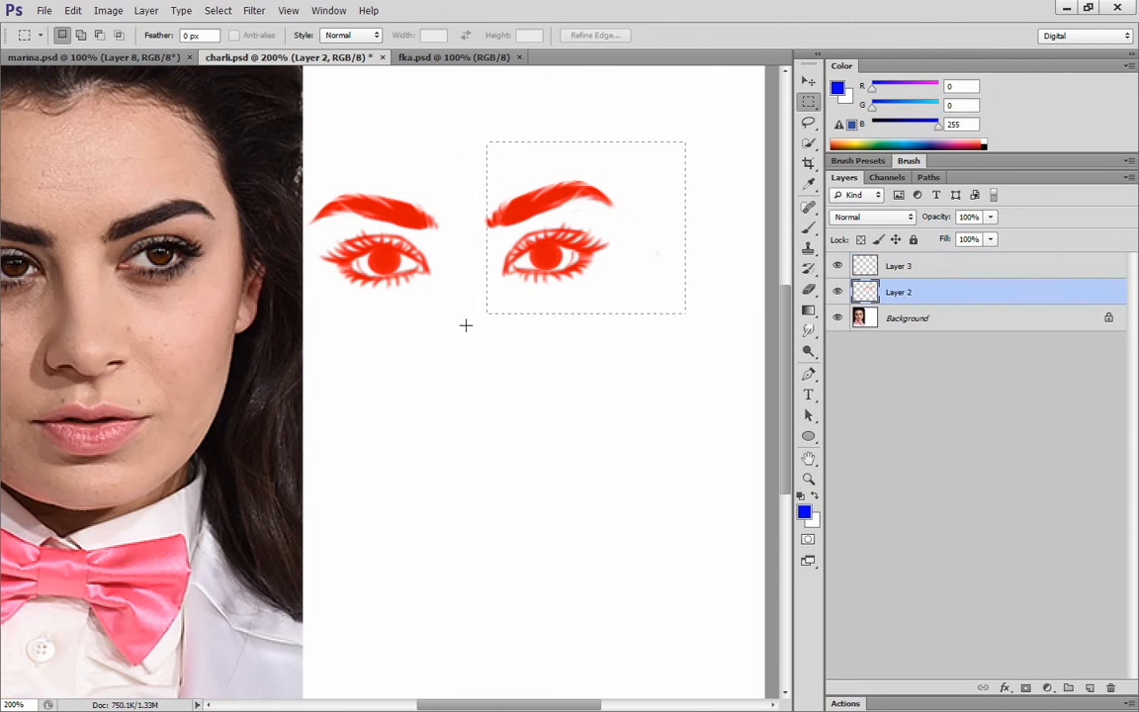
drag(466, 325, 449, 336)
key(ctrl+Right)
click(865, 270)
key(b)
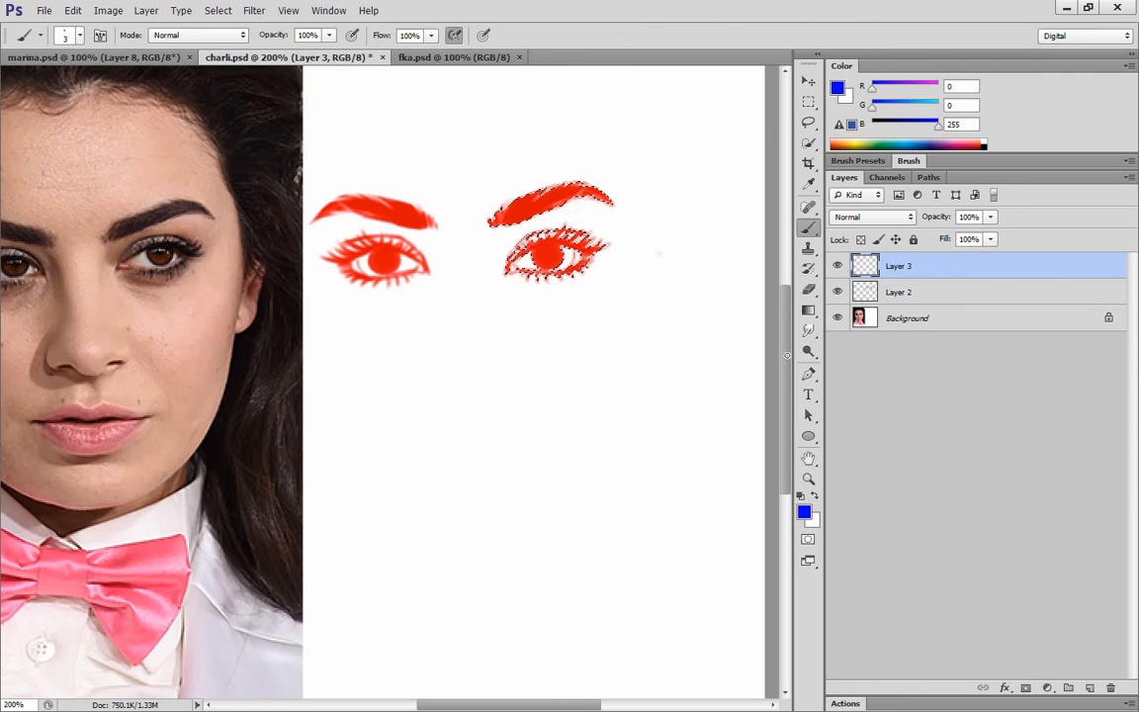
key(ctrl+d)
scroll(659, 383, up, 1)
key(ctrl+plus)
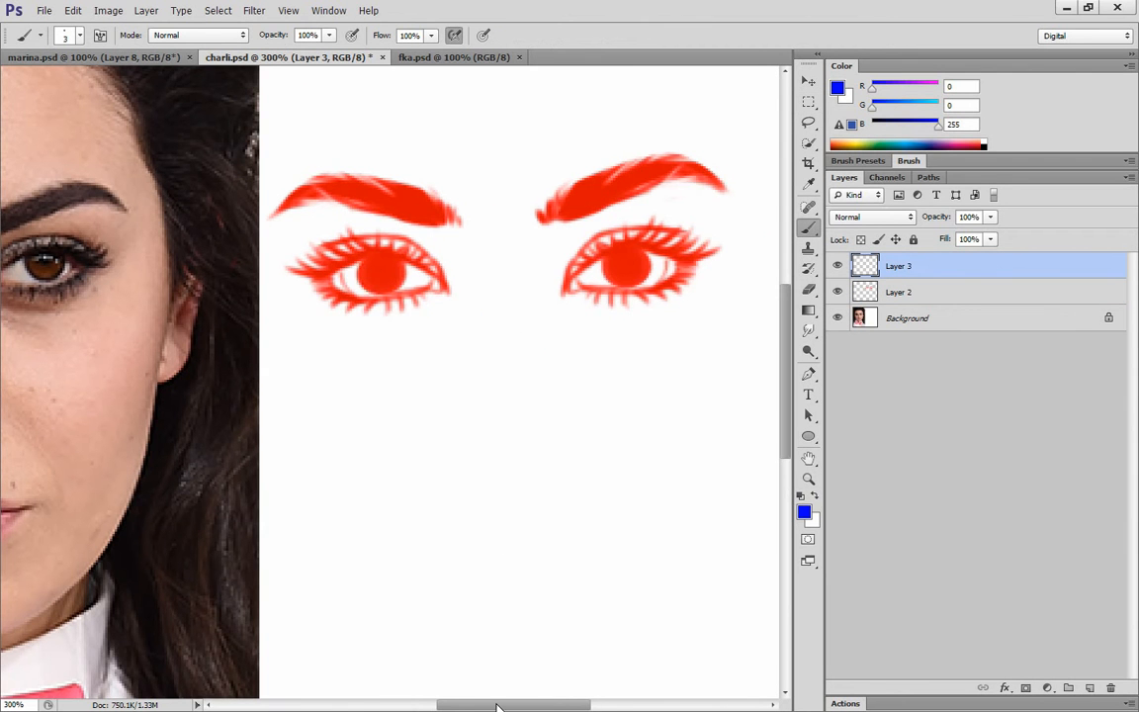
Move the eye and eyebrow sketch on Layer 2 left so it partly overlaps the photo, closer to the reference face.
mouse_move(498, 706)
mouse_down()
mouse_move(450, 706)
mouse_move(491, 705)
mouse_up()
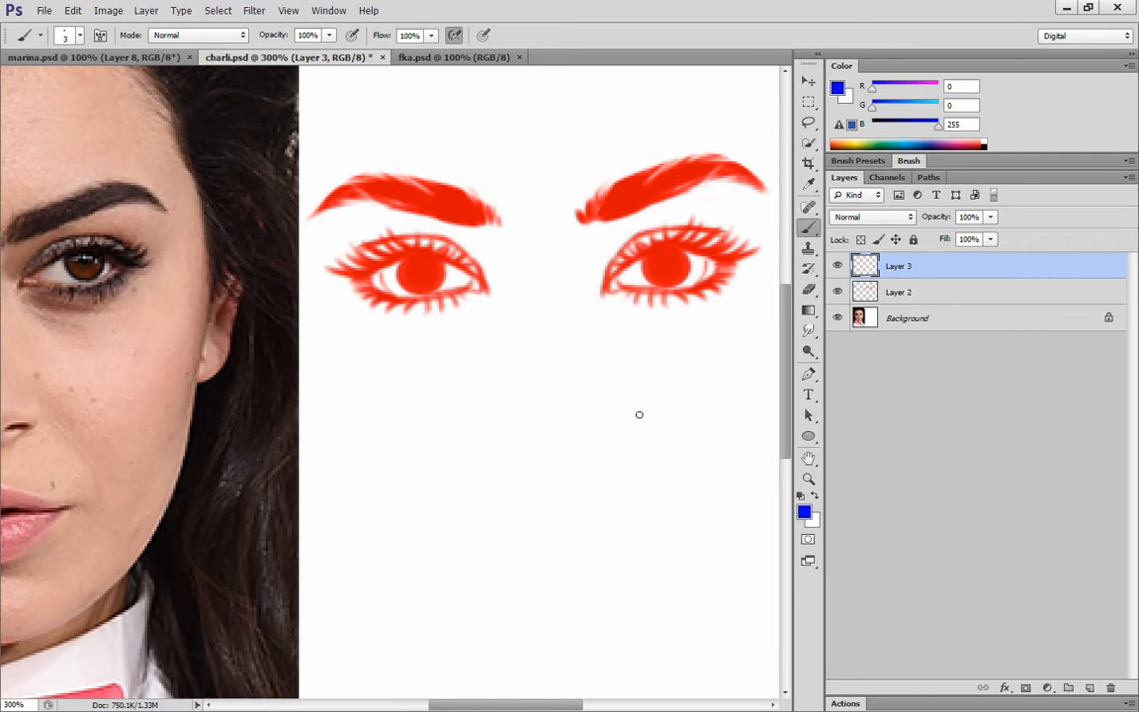
click(872, 296)
drag(507, 704, 470, 705)
mouse_move(643, 481)
mouse_down()
mouse_move(496, 463)
mouse_move(493, 476)
mouse_up()
key(alt+bracketright)
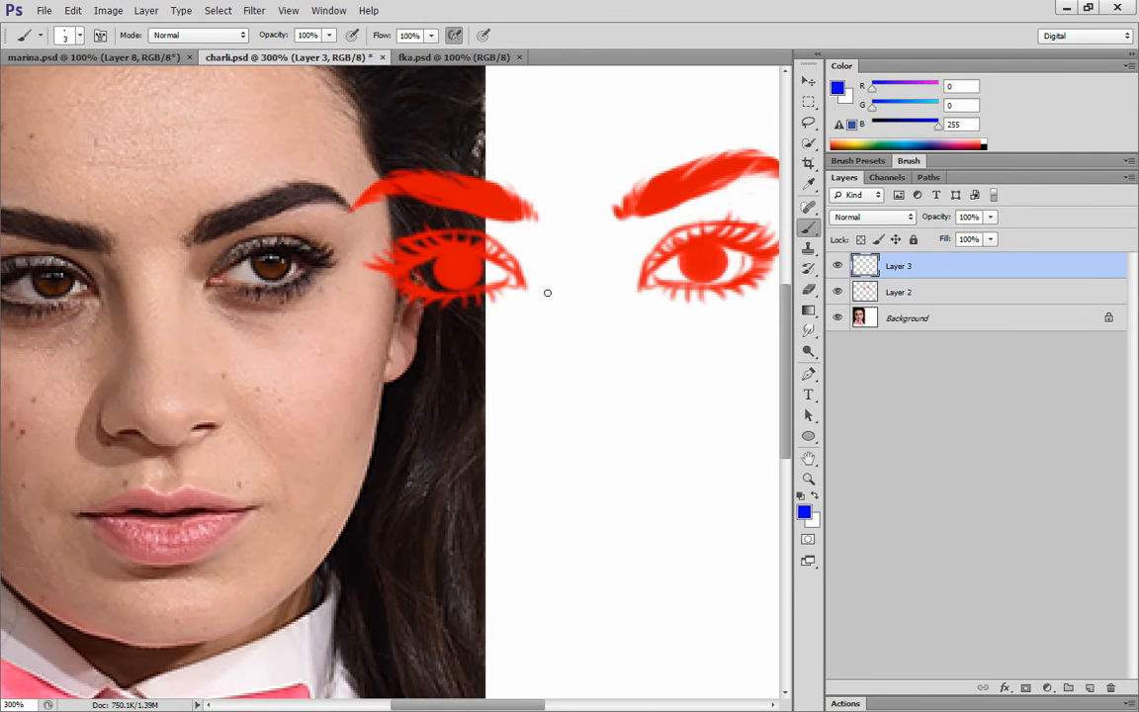
Nudge the left eye and eyebrow on Layer 2 further left to widen the gap between the eyes, and return to Layer 3.
key(alt+bracketleft)
key(m)
drag(300, 112, 580, 348)
key(ctrl+Left)
key(ctrl+Left)
key(ctrl+Left)
key(ctrl+Left)
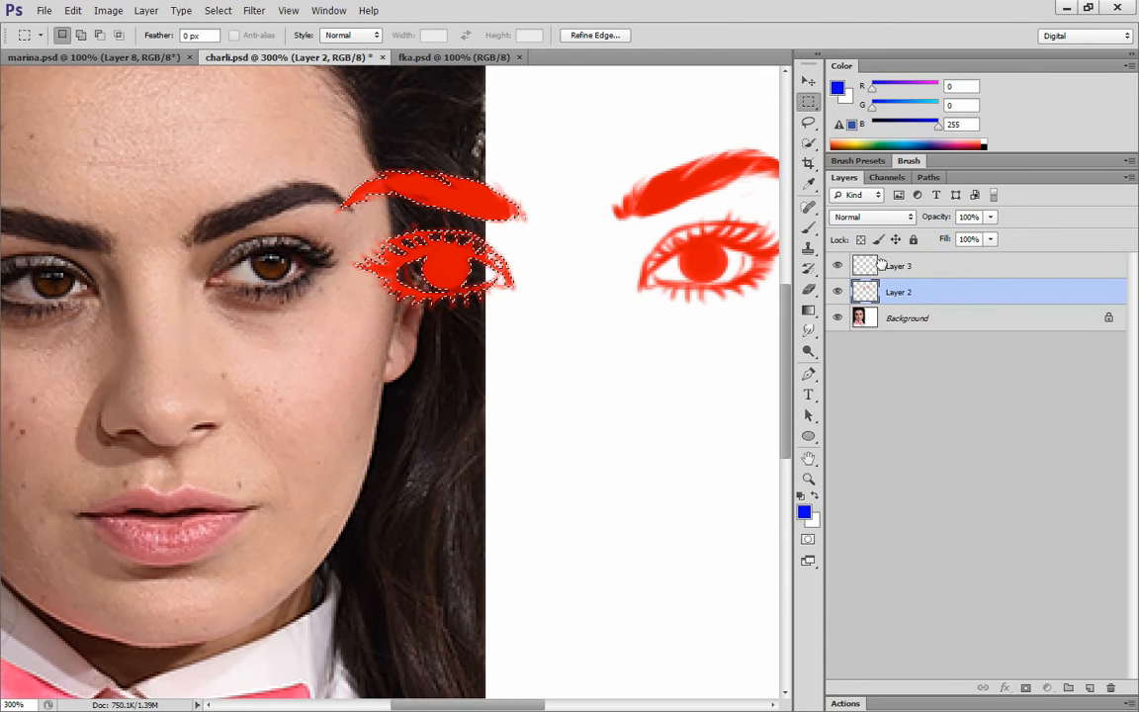
click(878, 264)
key(ctrl+d)
key(b)
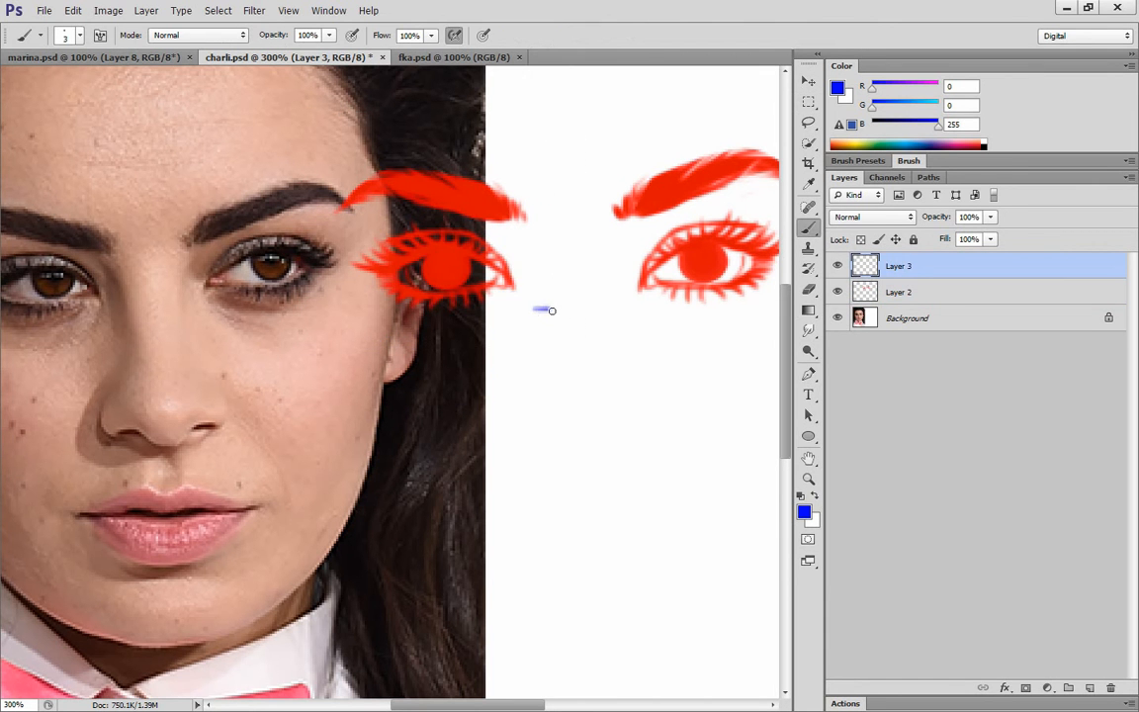
Paint the wavy lower contour of the nose and its left nostril wing in blue below the eyes on Layer 3.
mouse_move(551, 310)
mouse_down()
mouse_move(597, 316)
mouse_move(588, 322)
mouse_move(604, 311)
mouse_move(587, 333)
mouse_move(633, 304)
mouse_up()
drag(519, 313, 539, 314)
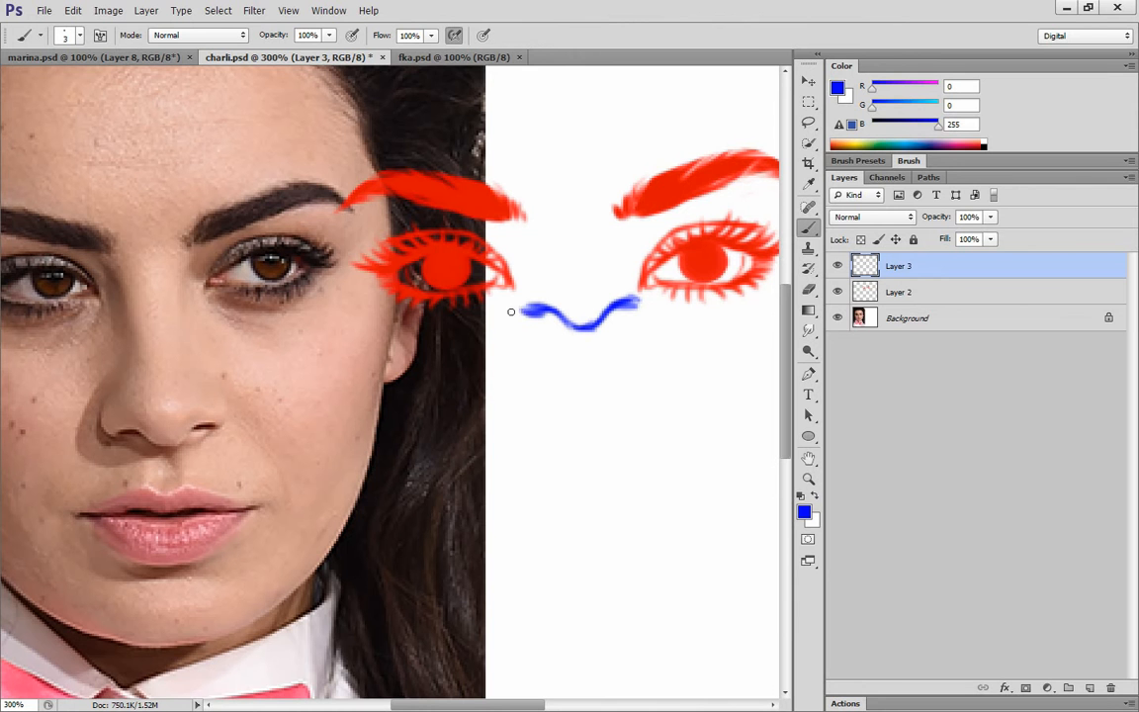
drag(528, 321, 510, 286)
Try marking the nostril shapes directly on the photo's nose with blue strokes.
drag(156, 432, 116, 408)
drag(204, 425, 196, 396)
key(ctrl+alt+z)
key(ctrl+alt+z)
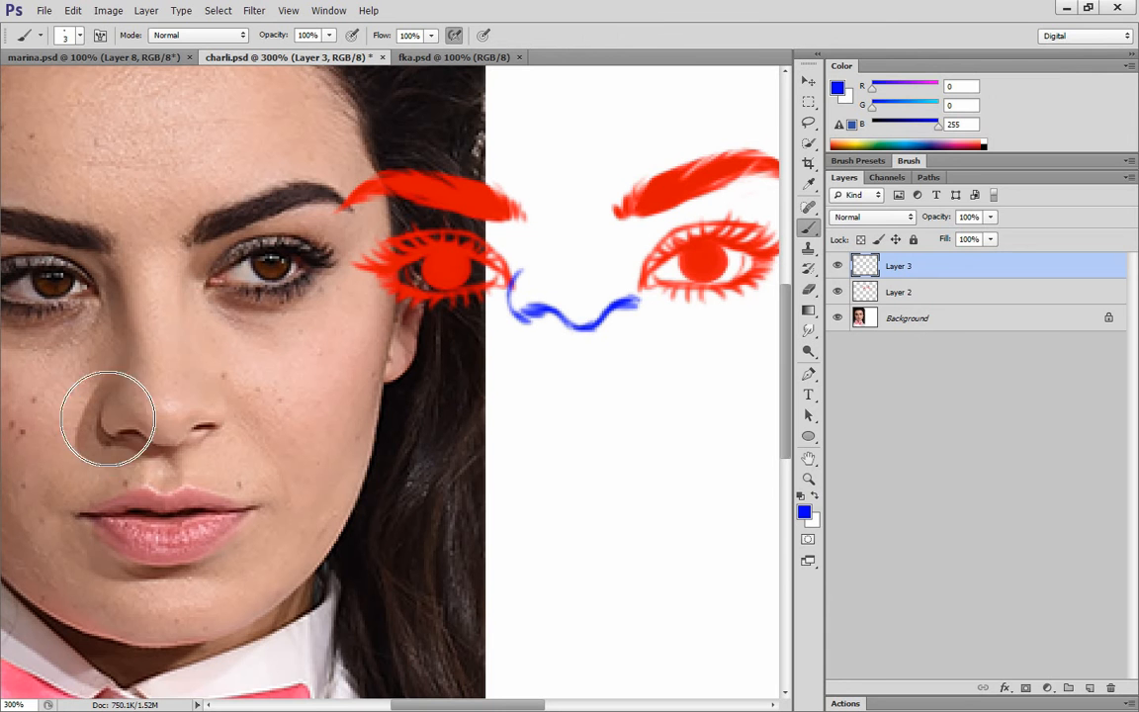
mouse_move(148, 429)
mouse_down()
mouse_move(130, 413)
mouse_move(205, 412)
mouse_move(160, 424)
mouse_up()
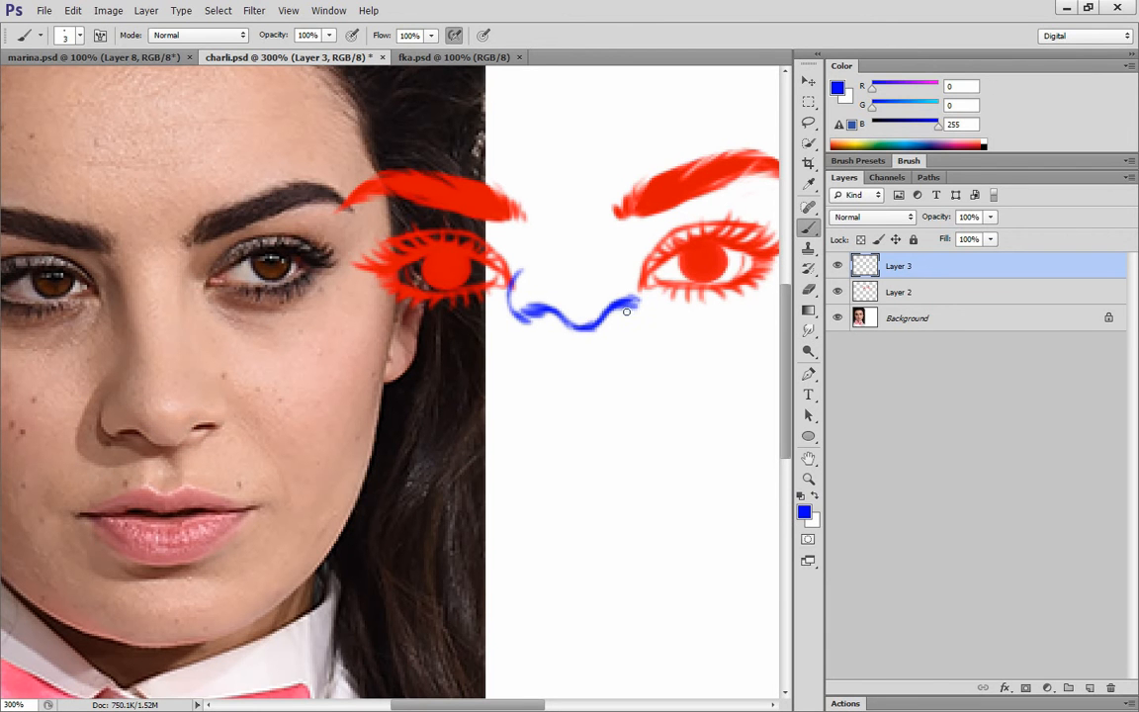
Paint the right nostril wing and reinforce both nostril curves and the underside of the sketched nose.
mouse_move(635, 316)
mouse_down()
mouse_move(653, 295)
mouse_move(645, 271)
mouse_up()
drag(543, 294, 593, 309)
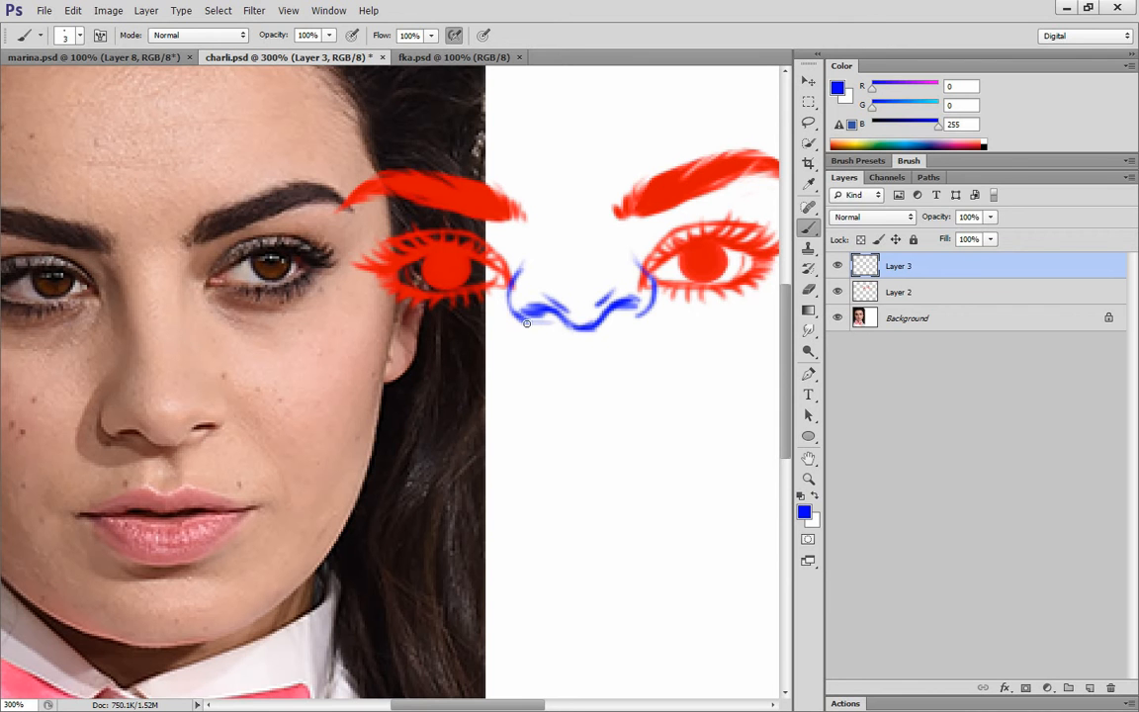
mouse_move(526, 324)
mouse_down()
mouse_move(558, 330)
mouse_move(630, 312)
mouse_up()
Move the nose and eye layers, Layer 3 and Layer 2, together to the right onto the white canvas.
drag(503, 708, 558, 708)
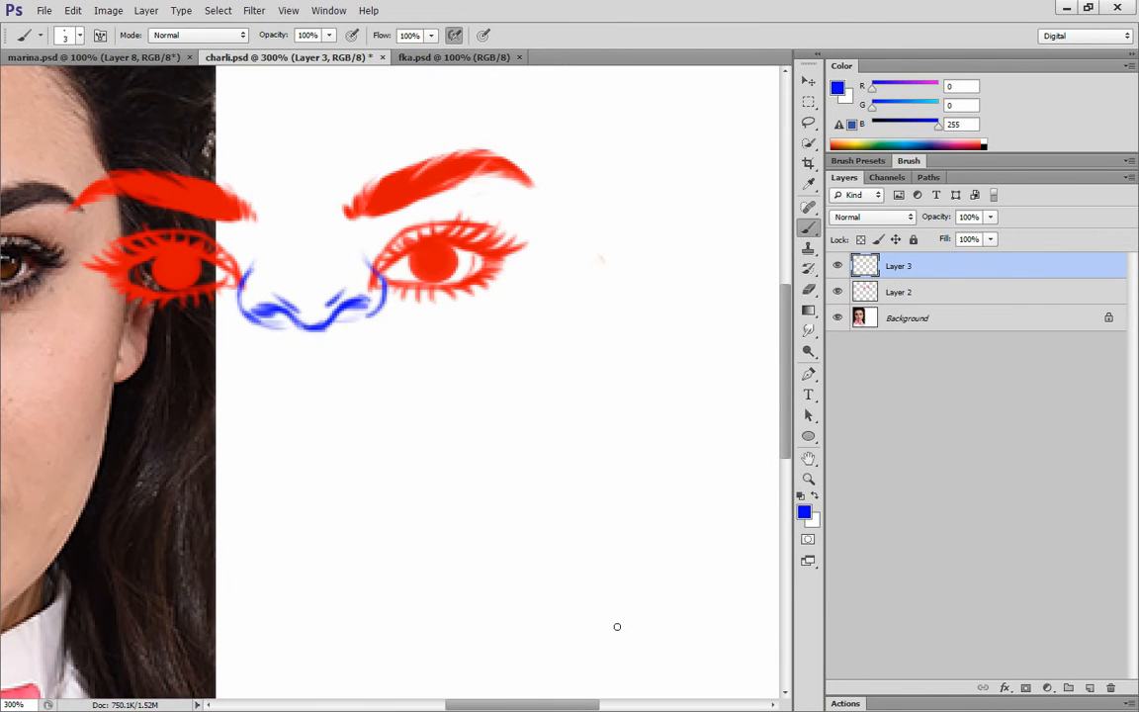
ctrl+click(894, 291)
drag(485, 309, 643, 343)
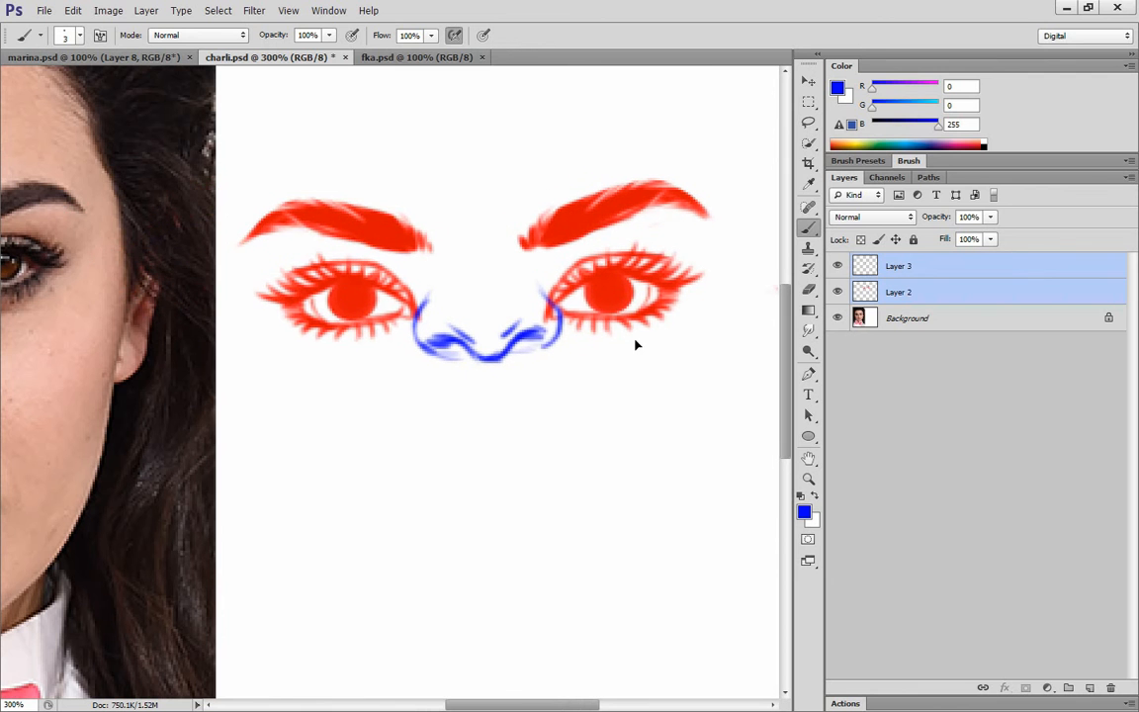
Scale the nose on Layer 3 to 92.54% width and 92.31% height and place it centrally between the eyes.
click(912, 267)
mouse_move(538, 337)
mouse_down()
mouse_move(540, 313)
mouse_move(551, 343)
mouse_up()
key(ctrl+t)
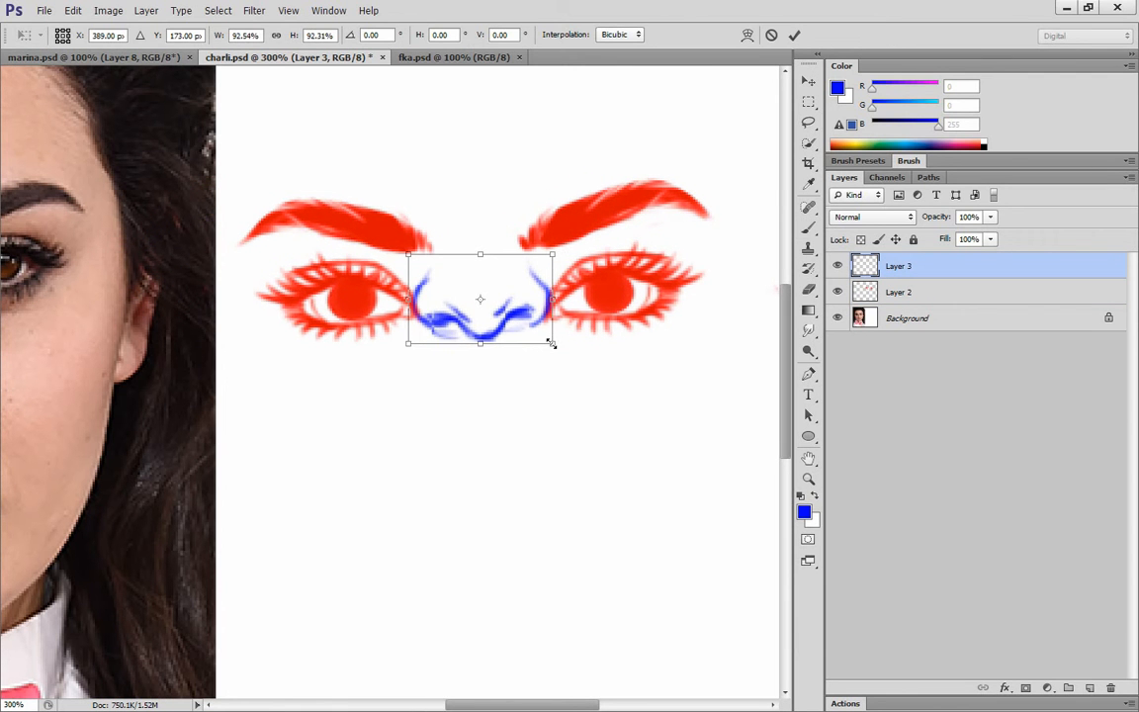
key(Return)
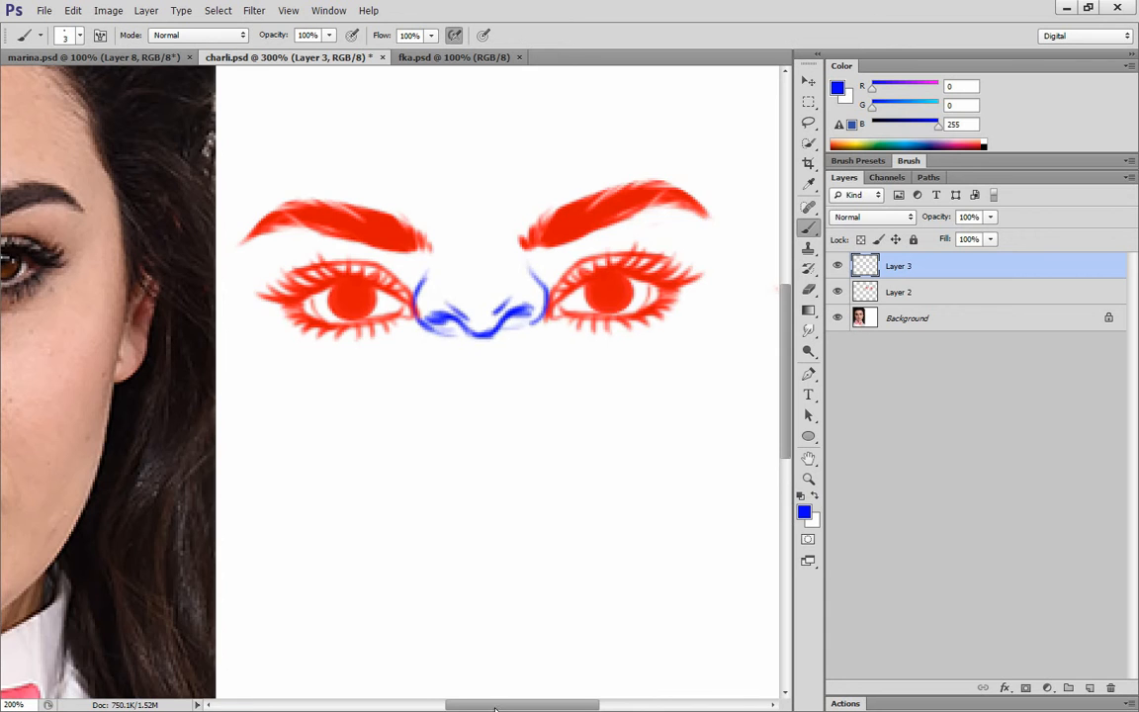
Nudge the nose on Layer 3 down until it sits well below the eyes, centred between them.
key(ctrl+minus)
drag(467, 705, 469, 705)
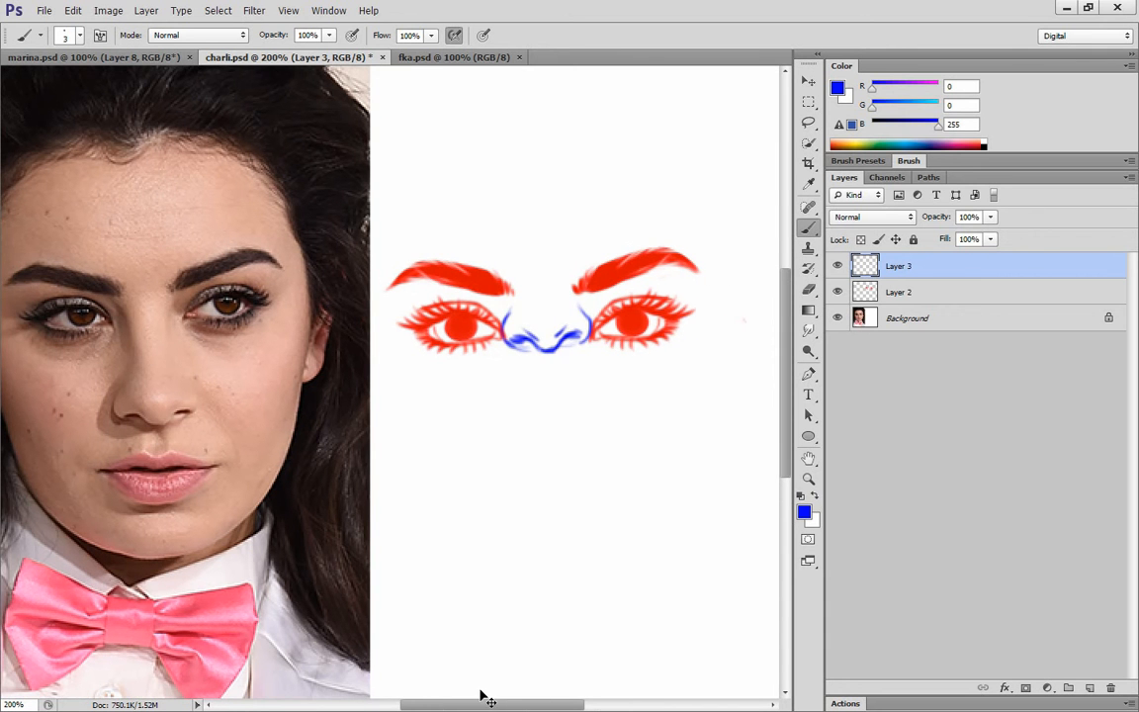
key(ctrl+shift+Down)
key(ctrl+shift+Down)
key(ctrl+shift+Down)
key(ctrl+shift+Down)
key(ctrl+shift+Down)
key(ctrl+shift+Down)
key(ctrl+shift+Down)
key(ctrl+shift+Right)
key(ctrl+shift+Up)
key(ctrl+shift+Left)
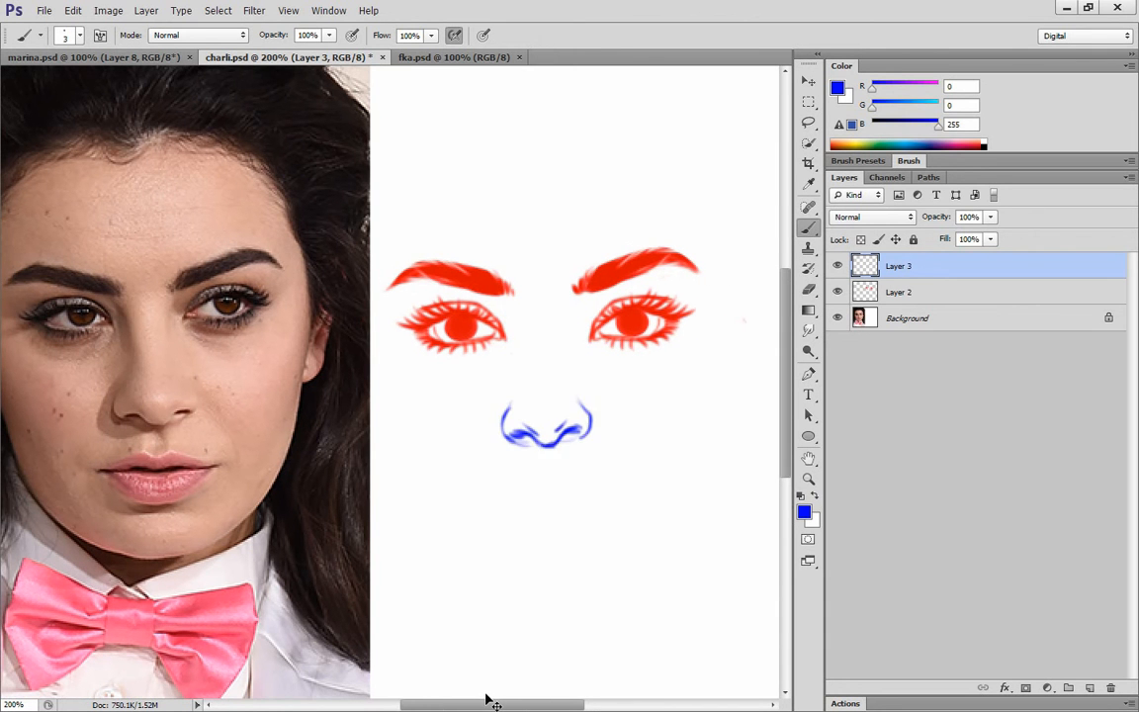
key(ctrl+shift+Up)
key(ctrl+shift+Up)
key(ctrl+shift+Down)
key(ctrl+shift+Down)
Dot small blue freckles on the sketched face, on the forehead in Layer 2 and on the cheeks in Layer 3.
click(837, 266)
click(898, 291)
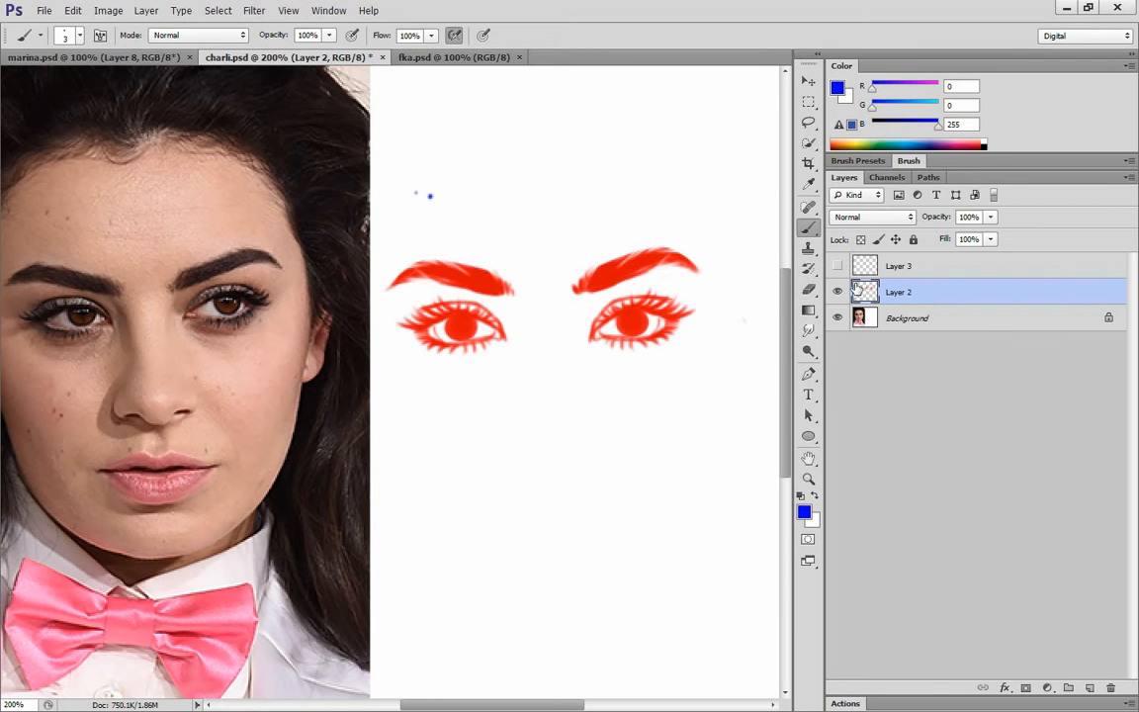
click(837, 266)
click(866, 266)
drag(788, 352, 776, 375)
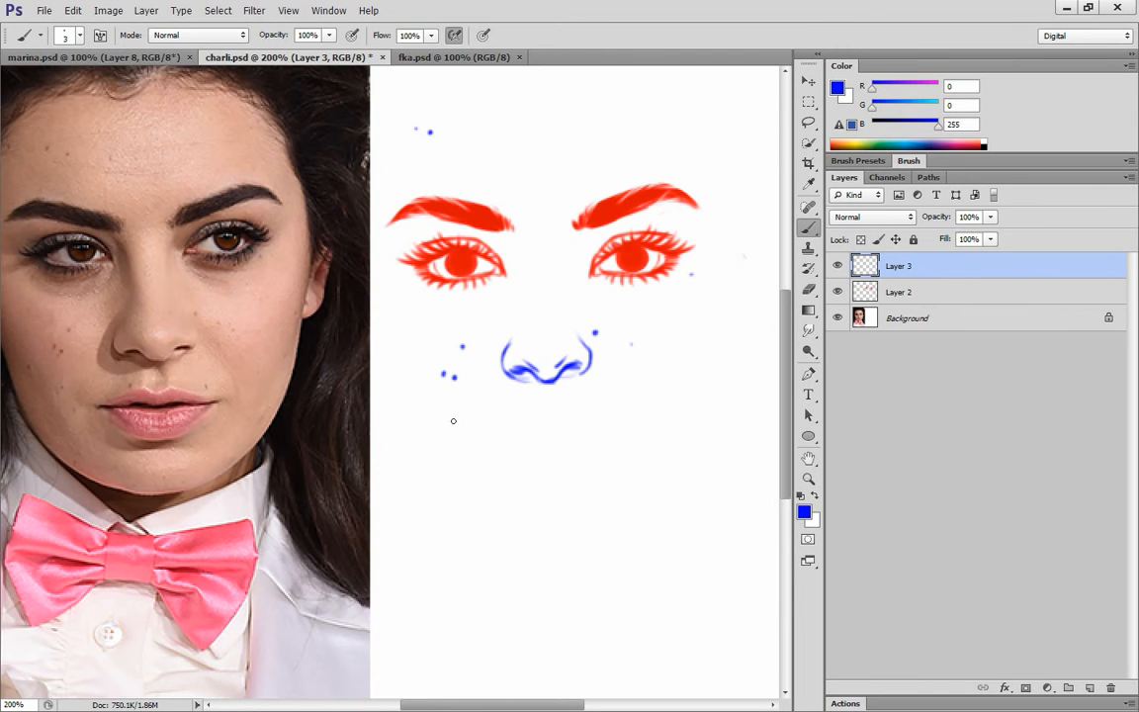
click(457, 386)
key(ctrl+z)
Hide the nose layer, Layer 3, and add a new layer named Layer 4 above it.
drag(504, 705, 526, 705)
drag(493, 350, 494, 241)
key(ctrl+shift+n)
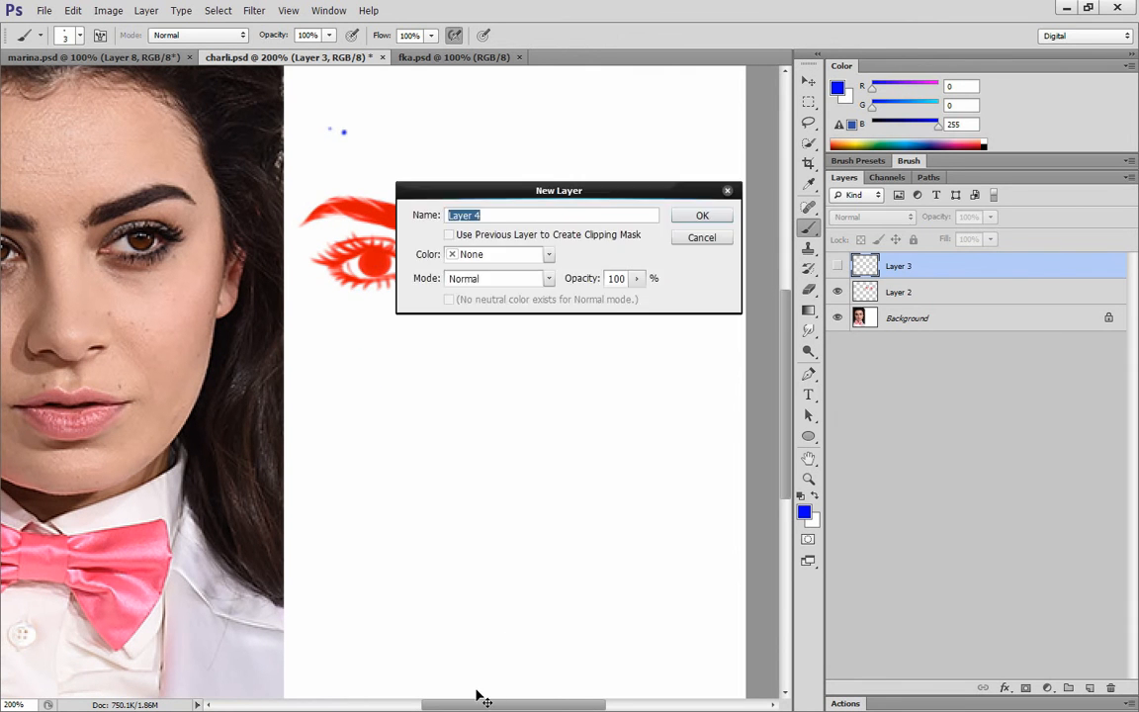
key(Return)
Try tracing the corners and lower edge of the photo's lips with blue strokes on Layer 4.
drag(474, 701, 416, 687)
key(ctrl+plus)
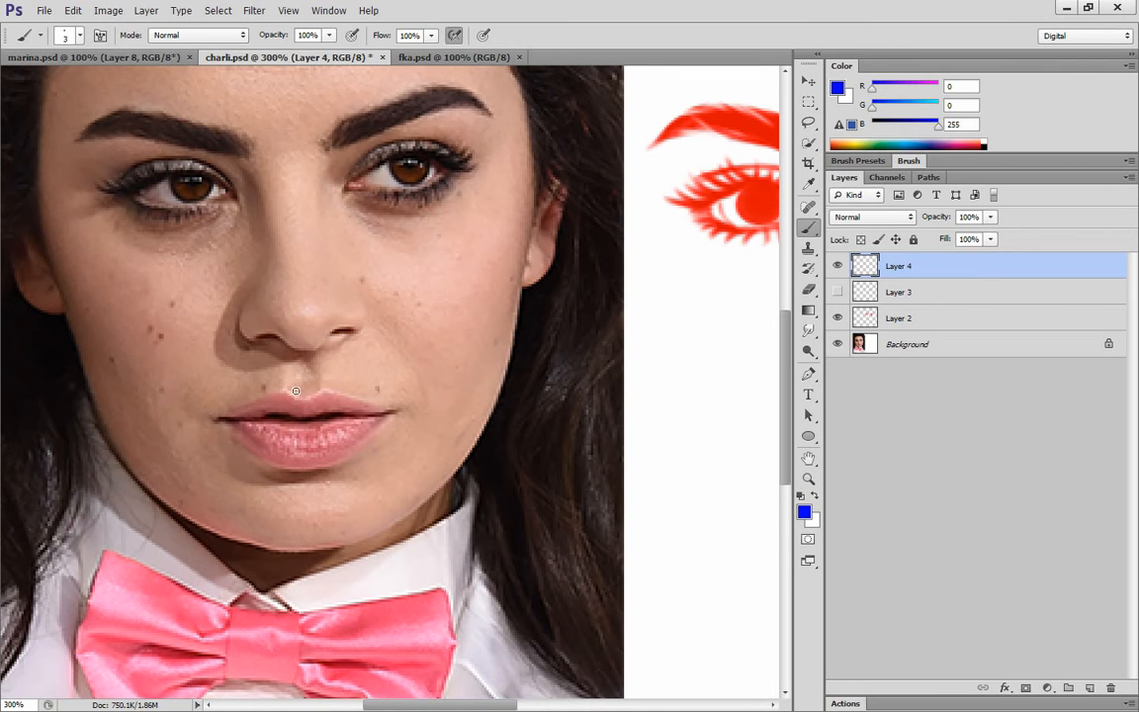
mouse_move(323, 386)
mouse_down()
mouse_move(287, 385)
mouse_move(327, 408)
mouse_move(273, 405)
mouse_move(238, 422)
mouse_up()
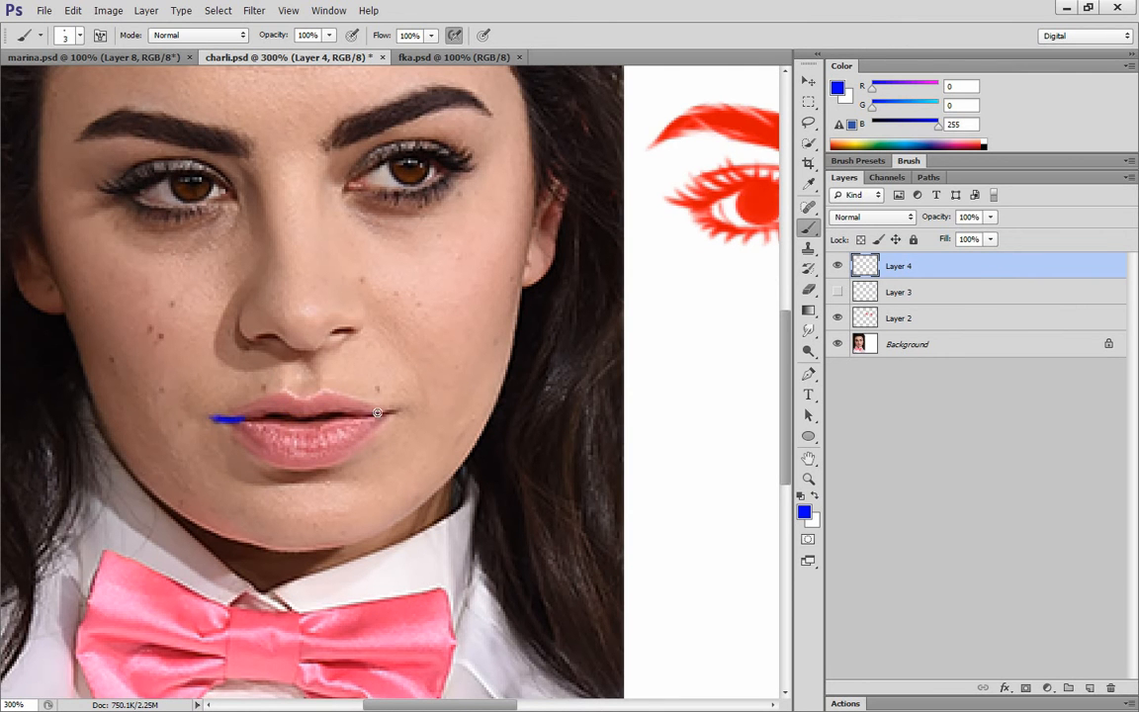
mouse_move(372, 413)
mouse_down()
mouse_move(410, 402)
mouse_move(401, 416)
mouse_move(227, 373)
mouse_up()
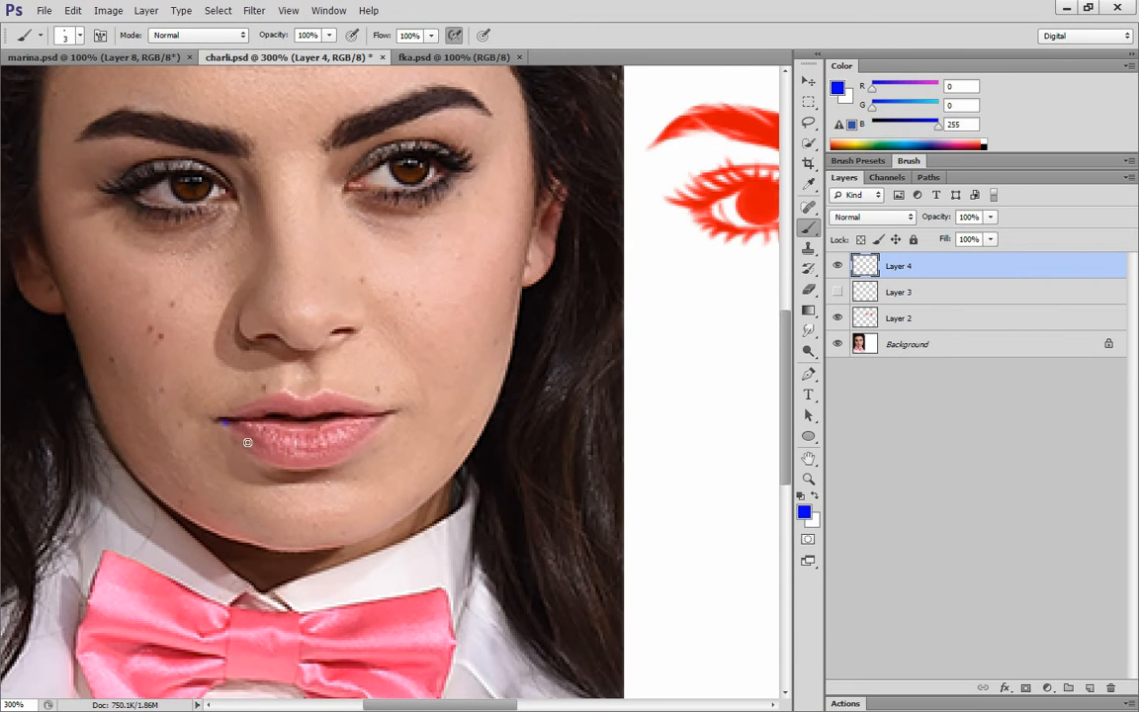
mouse_move(221, 421)
mouse_down()
mouse_move(286, 462)
mouse_move(326, 457)
mouse_move(373, 423)
mouse_move(183, 348)
mouse_up()
mouse_move(262, 447)
mouse_down()
mouse_move(338, 458)
mouse_move(356, 435)
mouse_move(299, 466)
mouse_move(220, 427)
mouse_up()
drag(336, 461, 383, 416)
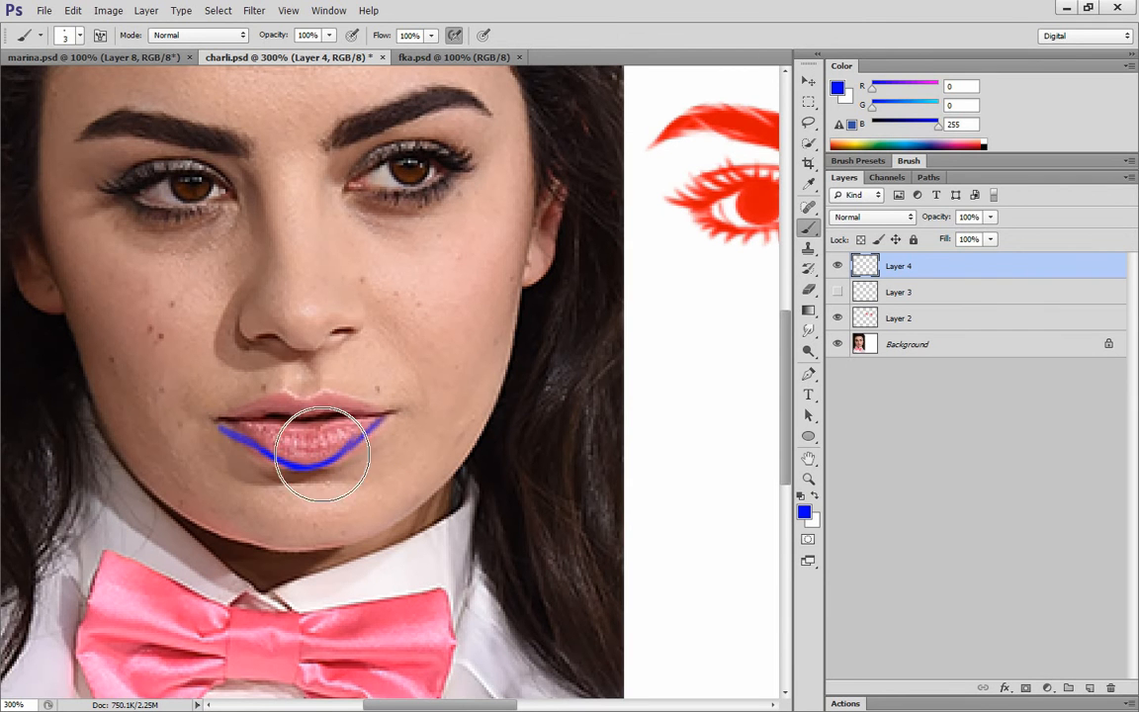
drag(311, 463, 320, 464)
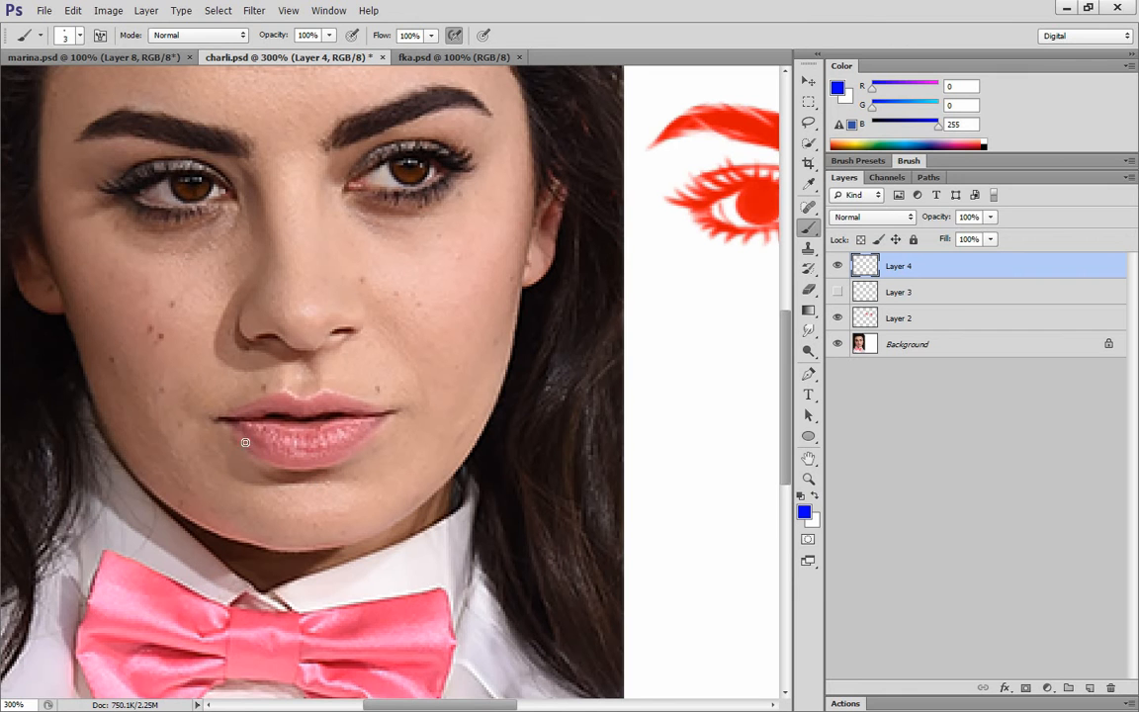
Try drawing a downward arrow over the lower lip and a curved stroke beside it on the photo.
drag(245, 442, 263, 456)
mouse_move(375, 431)
mouse_down()
mouse_move(245, 442)
mouse_move(274, 464)
mouse_move(242, 438)
mouse_move(308, 466)
mouse_move(266, 457)
mouse_move(337, 461)
mouse_move(300, 468)
mouse_move(388, 419)
mouse_move(619, 385)
mouse_move(754, 379)
mouse_move(773, 395)
mouse_move(506, 420)
mouse_move(477, 432)
mouse_up()
drag(293, 425, 294, 475)
drag(278, 450, 302, 456)
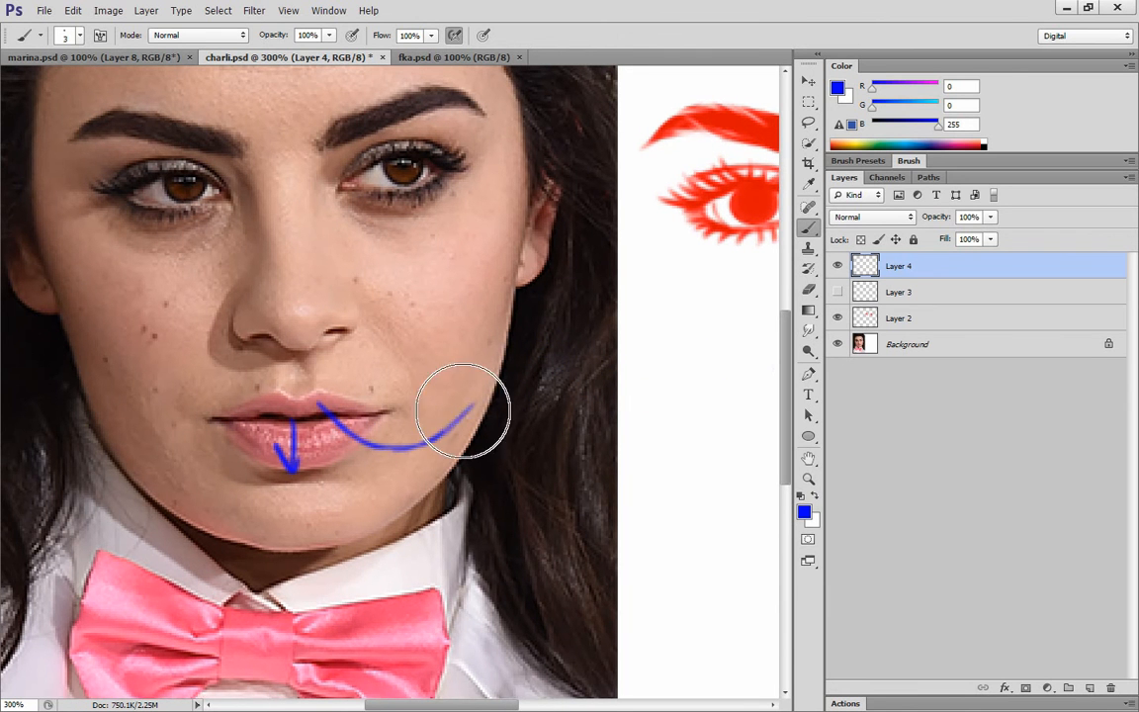
drag(466, 410, 300, 441)
Move Layers 2, 3 and 4 together to the left so the eye sketch overlaps the photo's edge.
drag(404, 705, 436, 706)
shift+click(887, 317)
drag(707, 293, 590, 308)
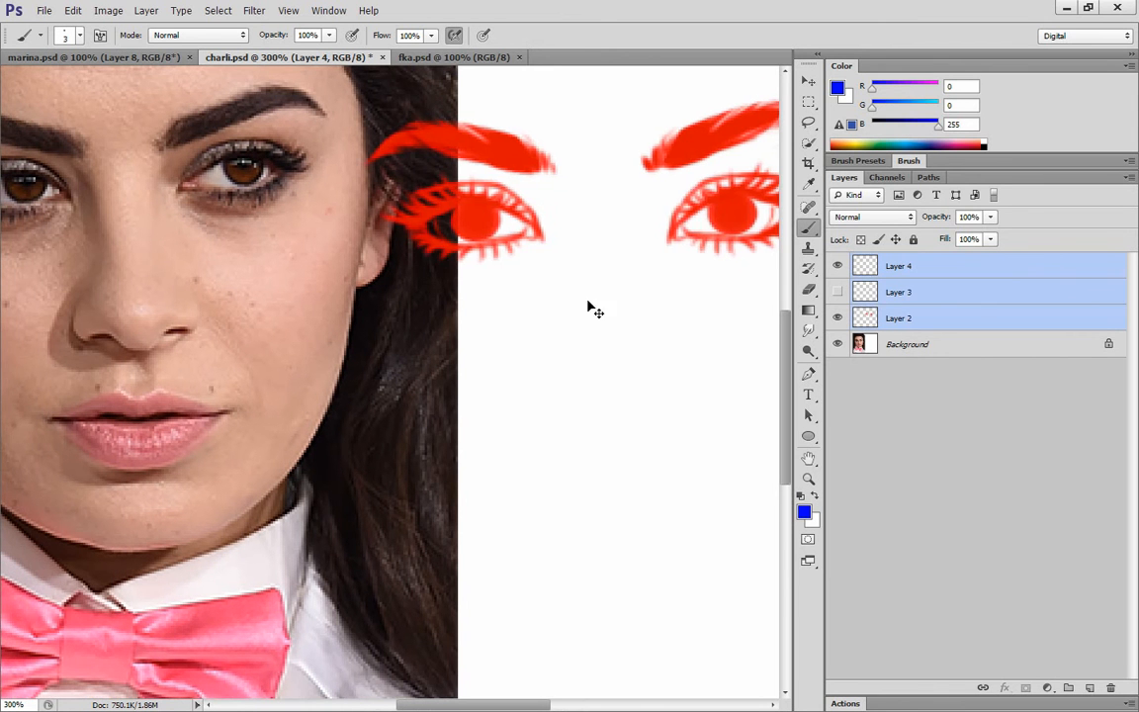
Add a new layer, Layer 5, and paint half of the wavy line between the lips in blue.
key(ctrl+shift+alt+n)
drag(458, 705, 462, 704)
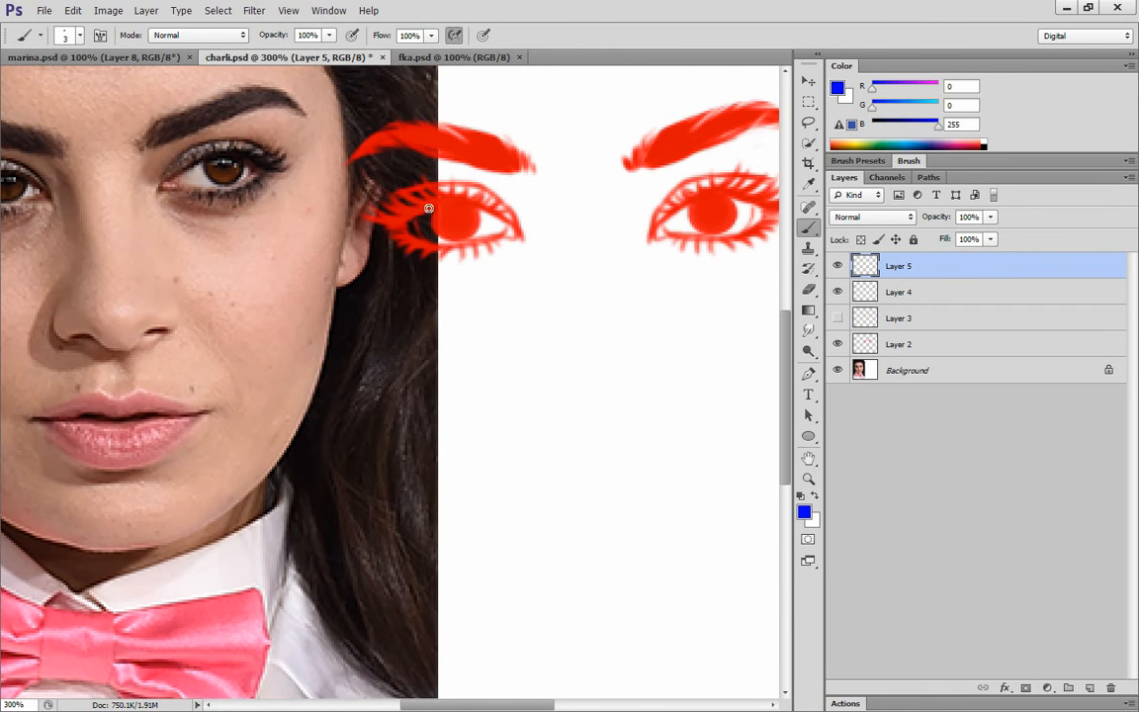
mouse_move(460, 225)
mouse_down()
mouse_move(536, 233)
mouse_move(598, 222)
mouse_up()
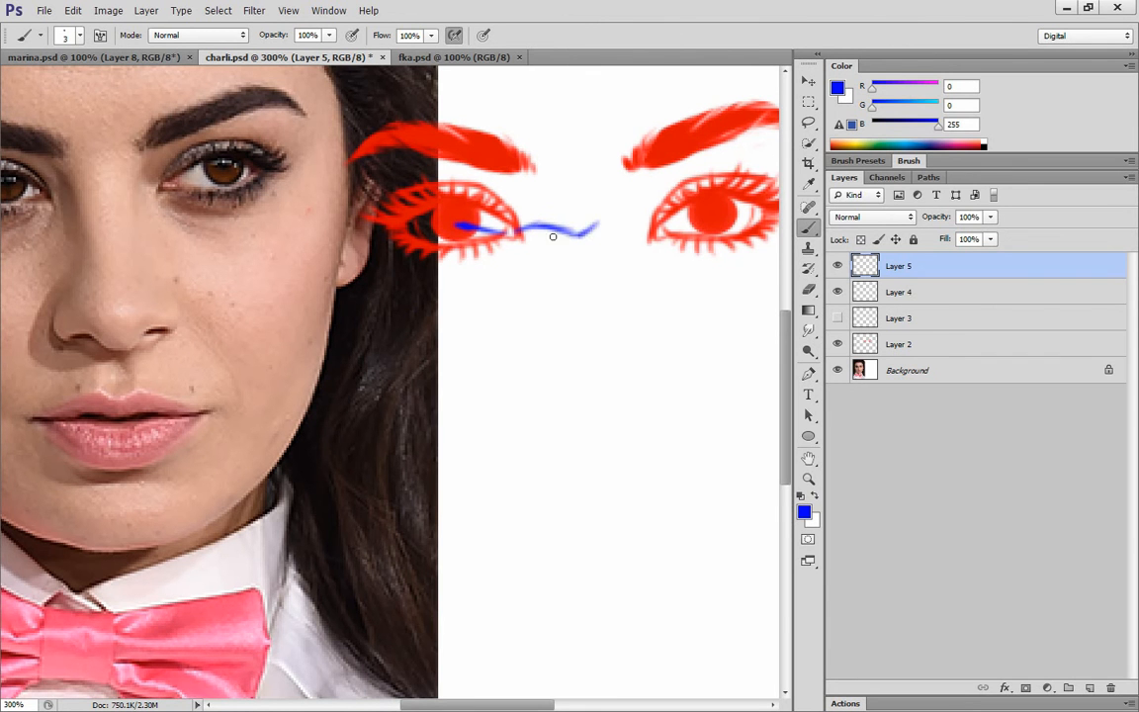
Duplicate the half mouth line on Layer 5 and flip the copy horizontally.
drag(502, 706, 532, 705)
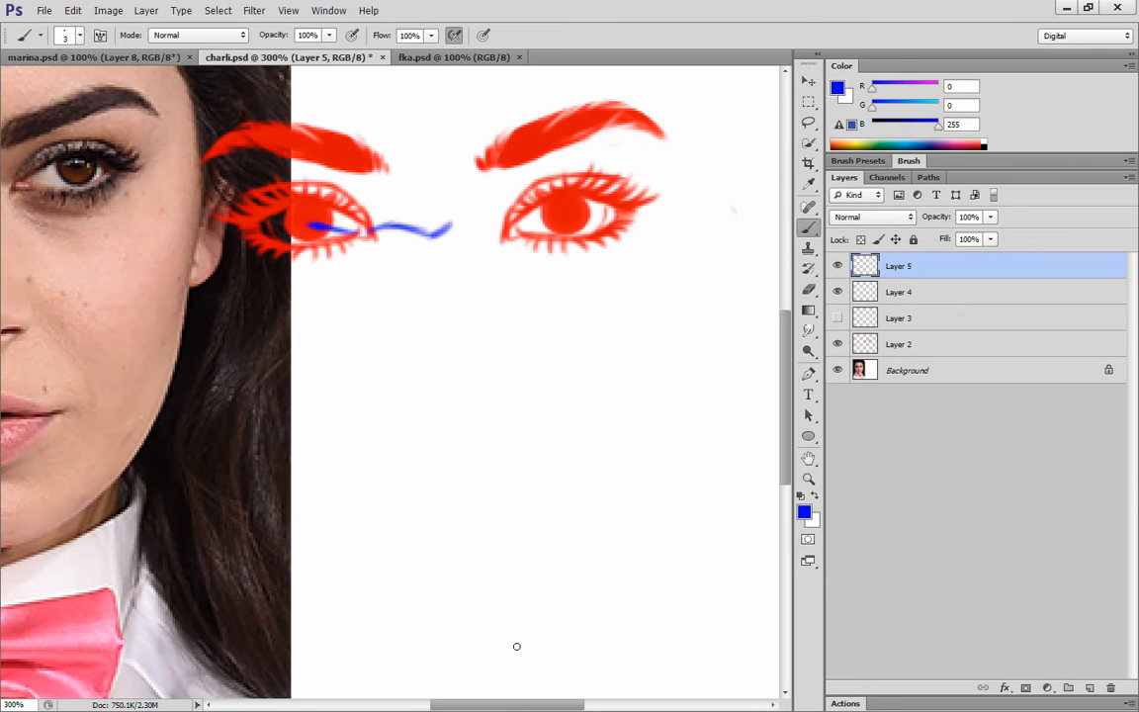
key(ctrl+j)
click(707, 216)
key(ctrl+shift+h)
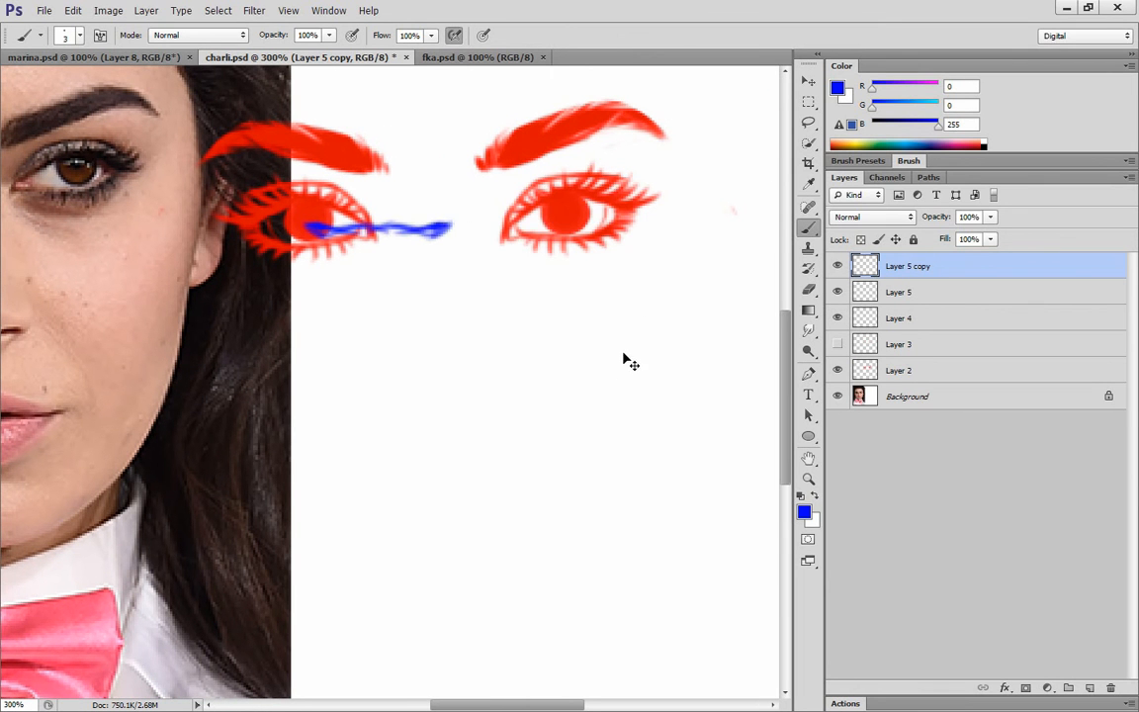
Nudge the mirrored mouth line right until both halves meet in the centre, and merge it down into Layer 5.
key(ctrl+shift+Right)
key(ctrl+shift+Right)
key(ctrl+shift+Right)
key(ctrl+shift+Right)
key(ctrl+shift+Left)
key(e)
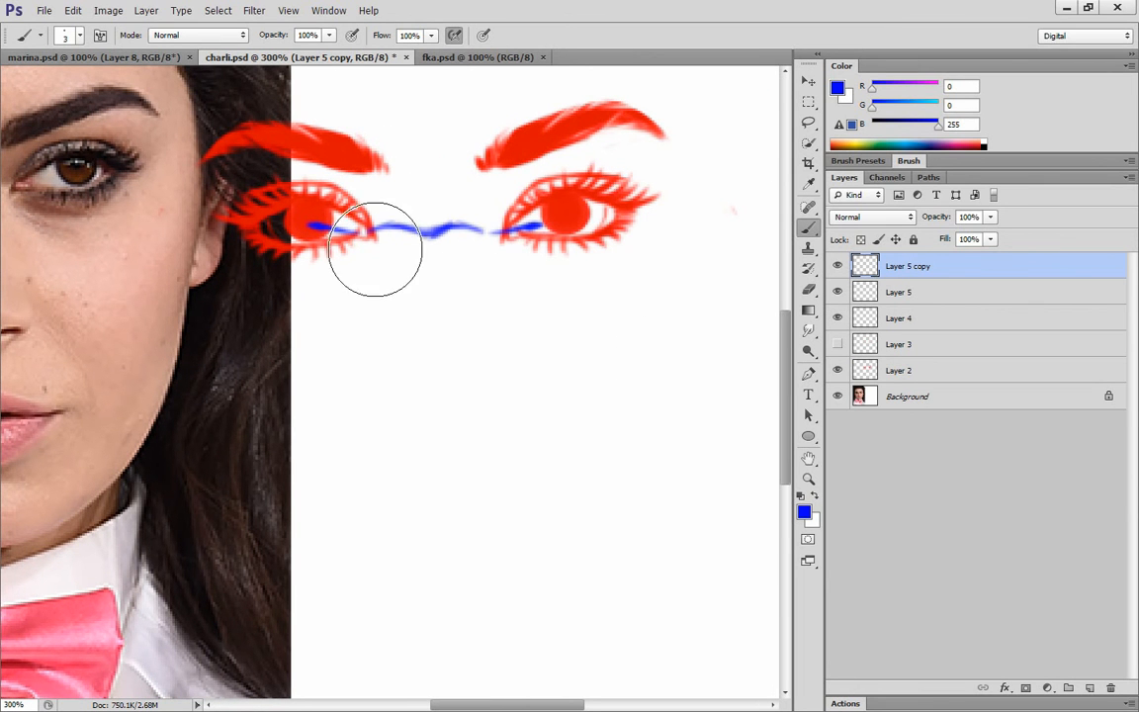
key(ctrl+Right)
key(ctrl+Right)
key(ctrl+Right)
key(ctrl+Right)
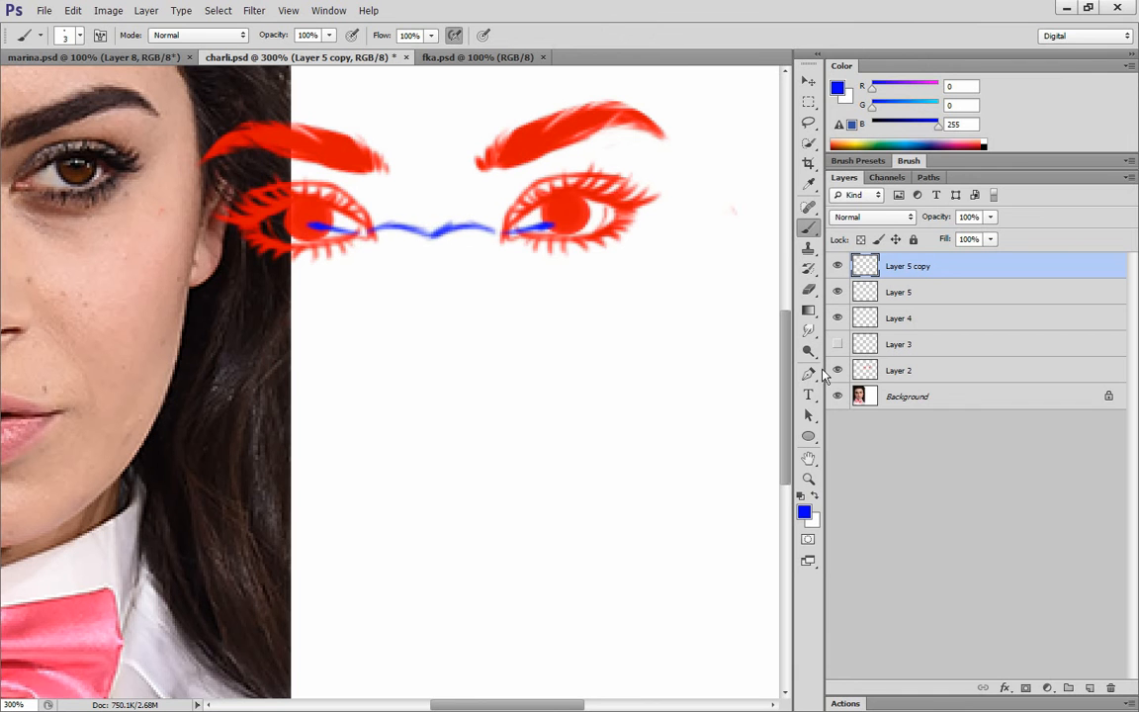
right_click(918, 269)
click(953, 560)
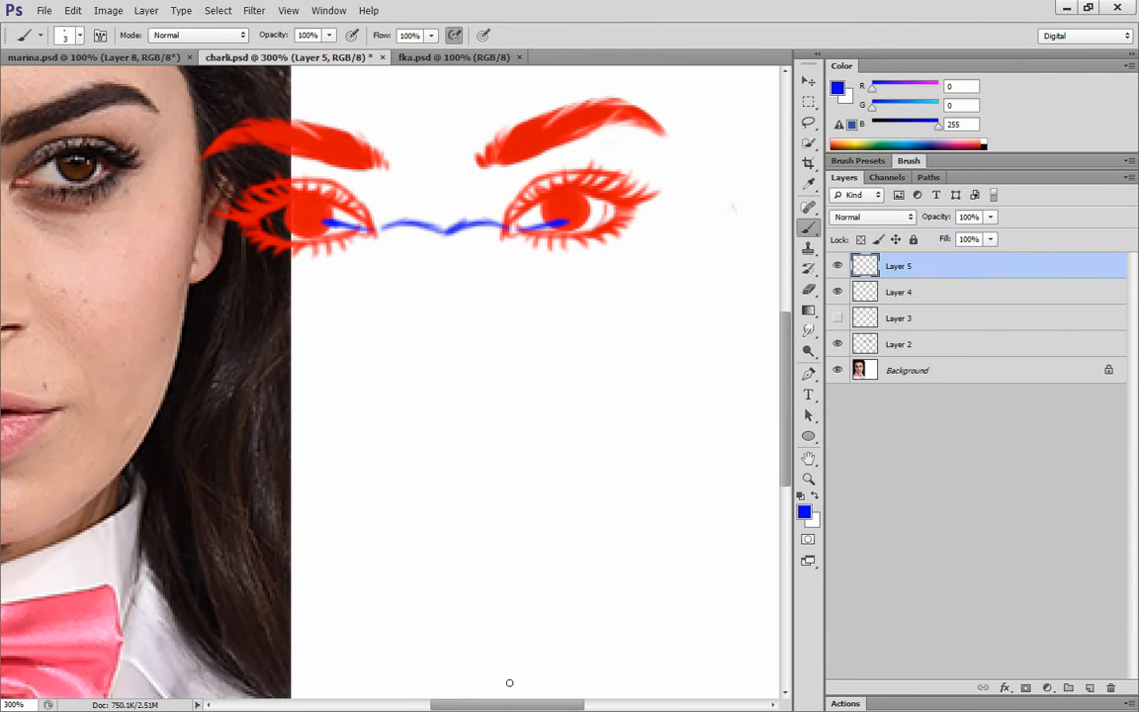
Choose a hard round brush tip and reduce its size to 3 px for the lip drawing on Layer 5.
drag(515, 703, 481, 701)
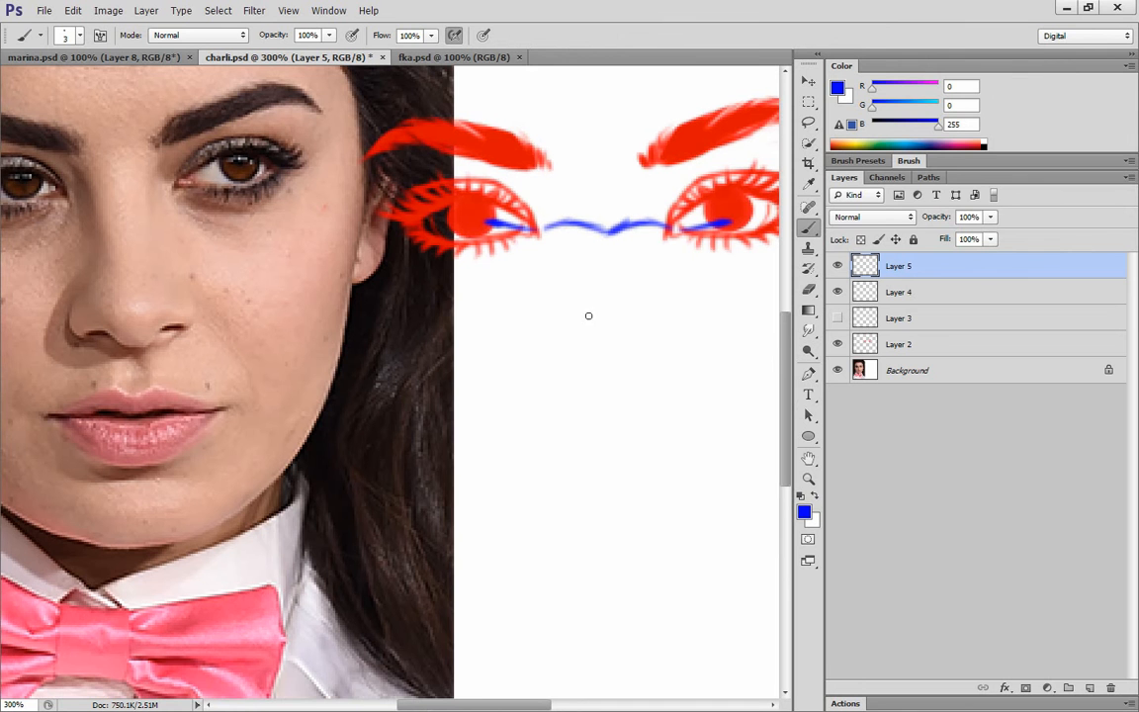
drag(215, 406, 188, 398)
mouse_move(49, 414)
mouse_down()
mouse_move(103, 389)
mouse_move(44, 419)
mouse_move(235, 420)
mouse_up()
right_click(192, 379)
right_click(357, 362)
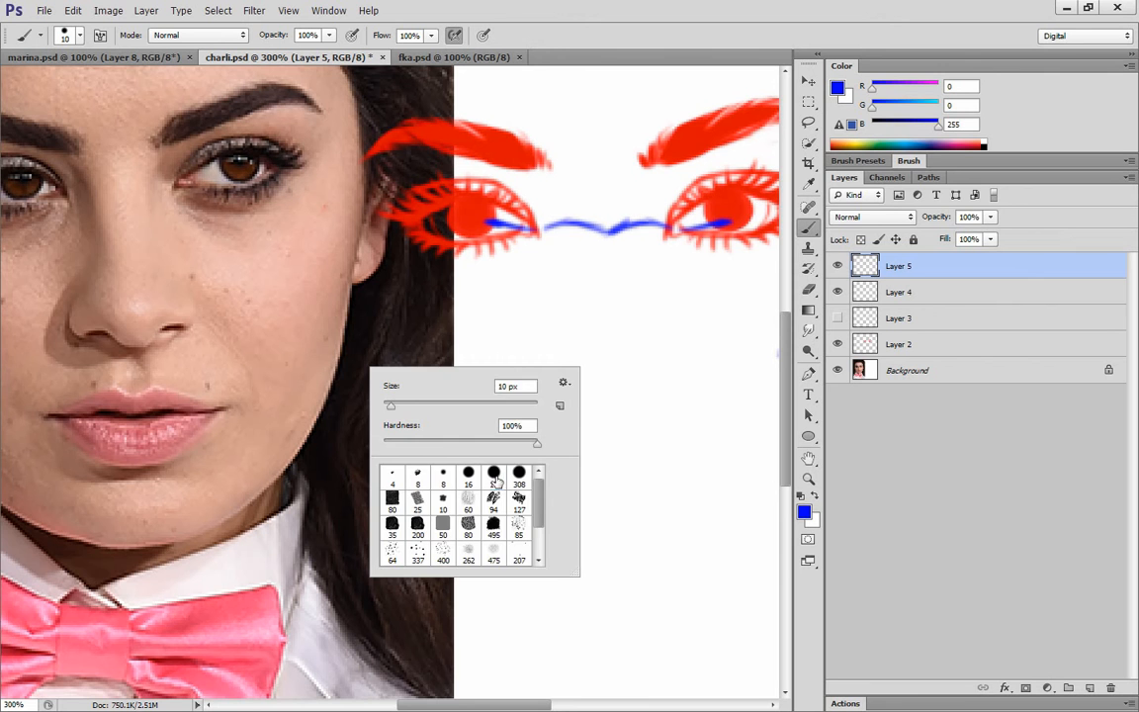
click(492, 476)
click(454, 660)
drag(450, 703, 462, 704)
key(bracketleft)
key(bracketleft)
key(bracketleft)
key(bracketleft)
key(bracketleft)
key(bracketleft)
key(bracketleft)
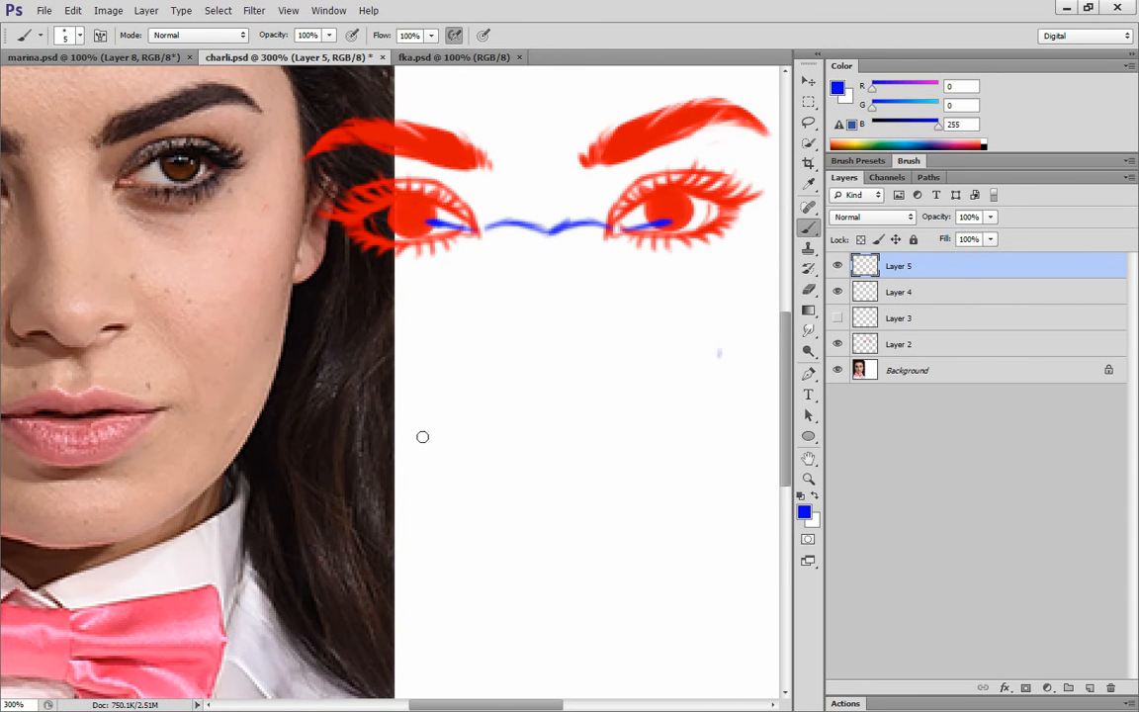
drag(717, 339, 706, 384)
drag(788, 345, 787, 333)
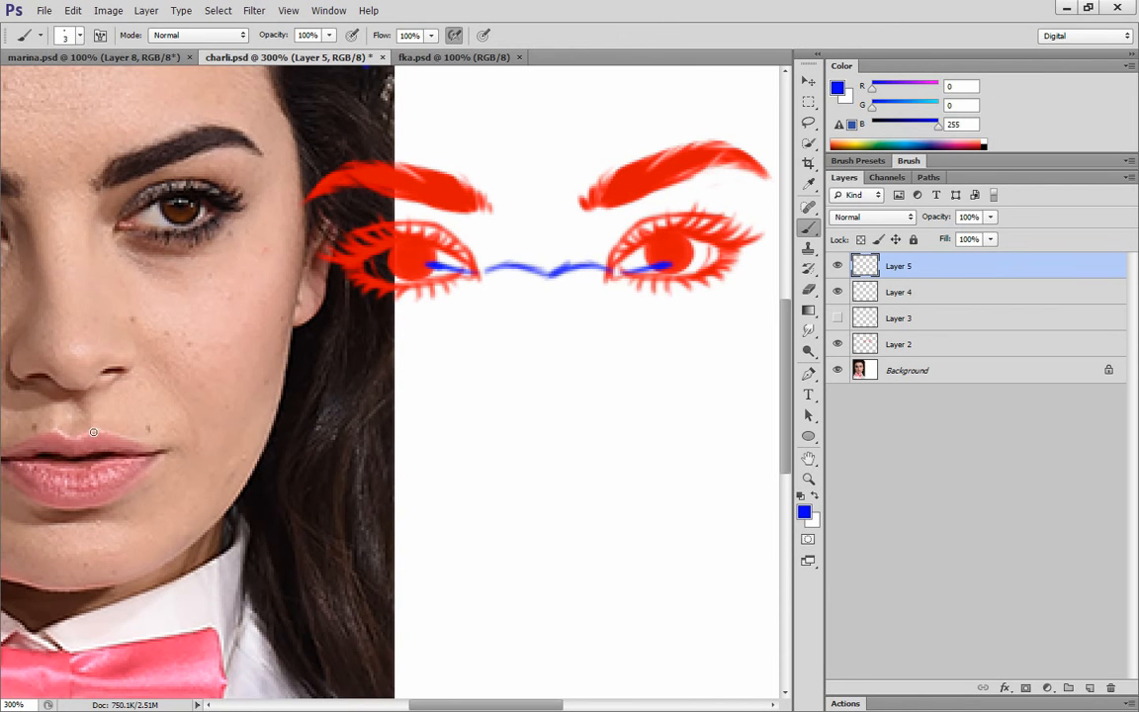
Paint the upper lip's outline in blue above the mouth line, with a dipped cupid's bow and sides sloping to the corners.
mouse_move(97, 431)
mouse_down()
mouse_move(108, 428)
mouse_move(63, 447)
mouse_move(111, 425)
mouse_move(123, 436)
mouse_move(90, 432)
mouse_move(124, 439)
mouse_up()
key(e)
key(b)
drag(52, 428, 32, 435)
key(e)
drag(129, 442, 55, 435)
key(b)
drag(527, 234, 588, 241)
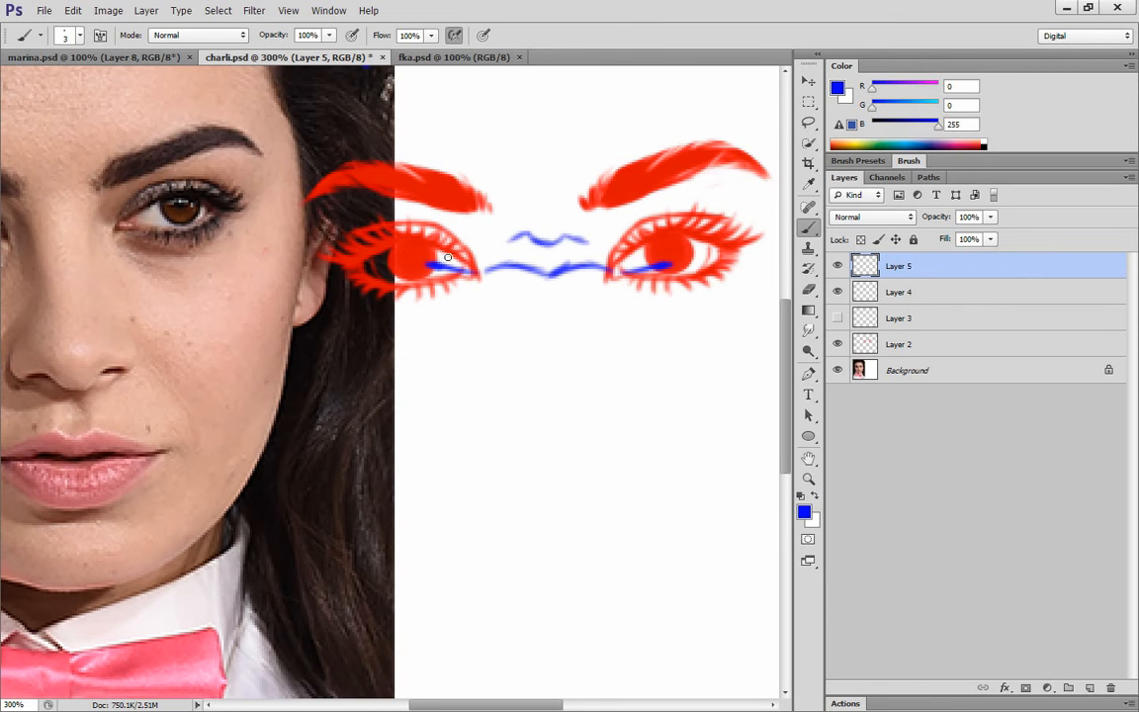
mouse_move(447, 259)
mouse_down()
mouse_move(589, 240)
mouse_move(652, 263)
mouse_up()
Move the mouth sketch down well below the eyes and shade the parting between the lips in blue.
drag(564, 284, 577, 449)
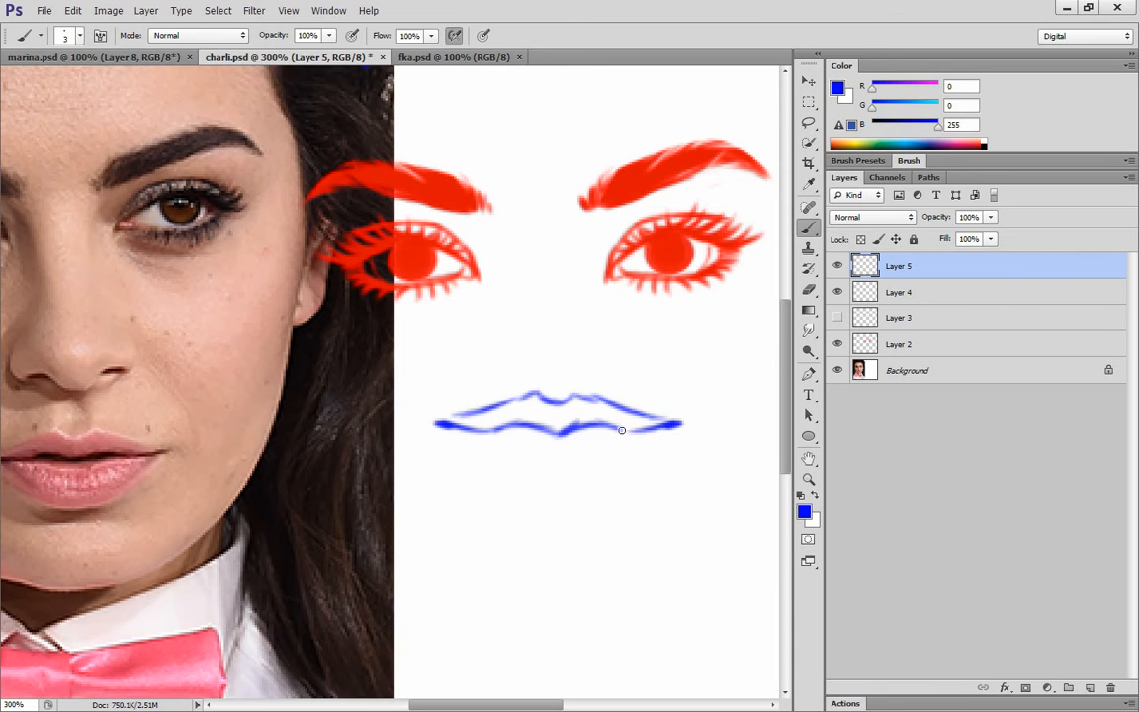
drag(461, 703, 460, 707)
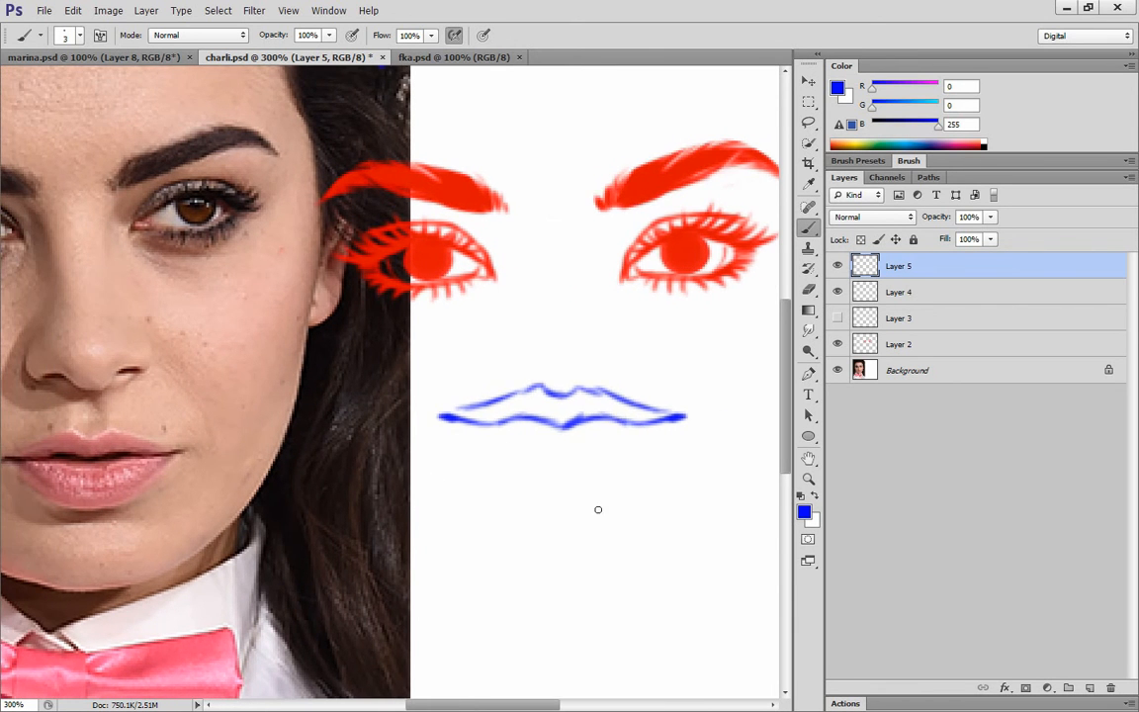
drag(514, 428, 561, 424)
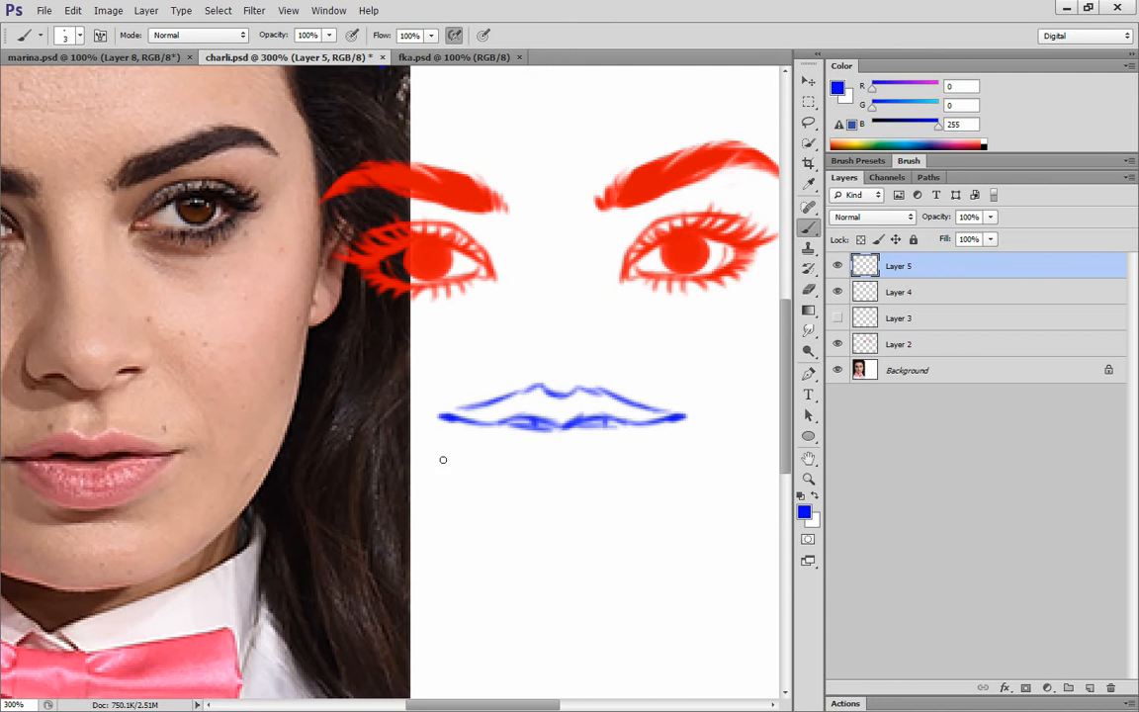
Paint the lower lip's curve in blue from near one mouth corner down past the centre, following the photo.
drag(414, 704, 397, 704)
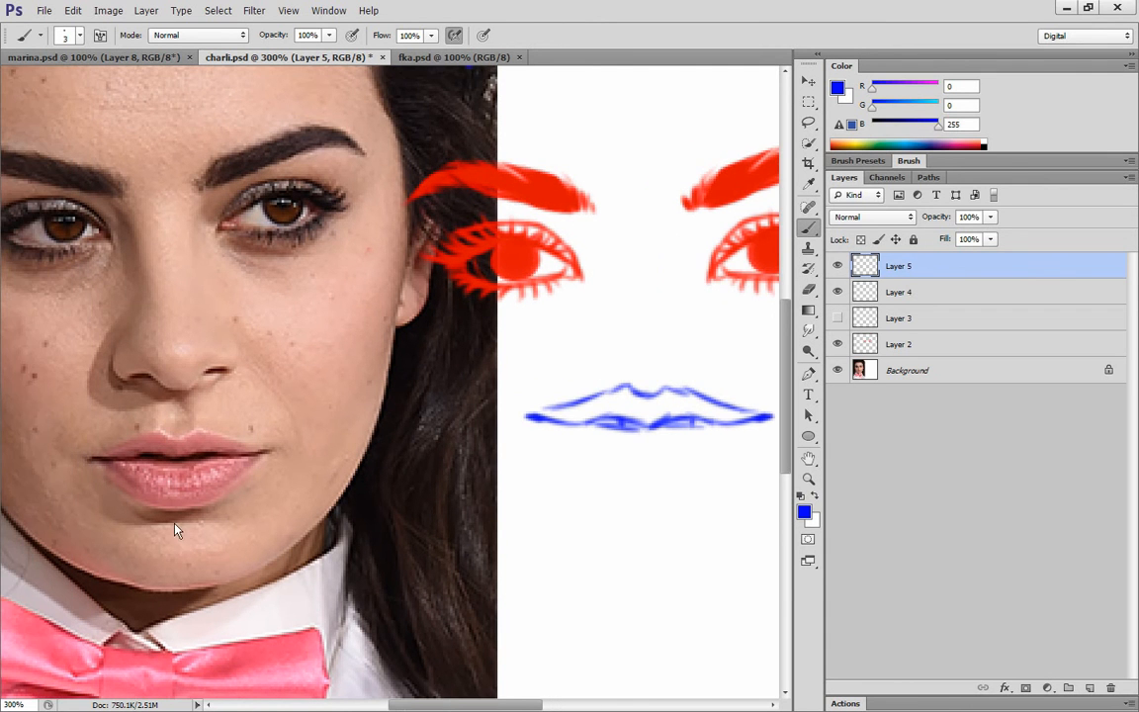
mouse_move(95, 458)
mouse_down()
mouse_move(117, 488)
mouse_move(98, 475)
mouse_move(117, 487)
mouse_move(45, 495)
mouse_up()
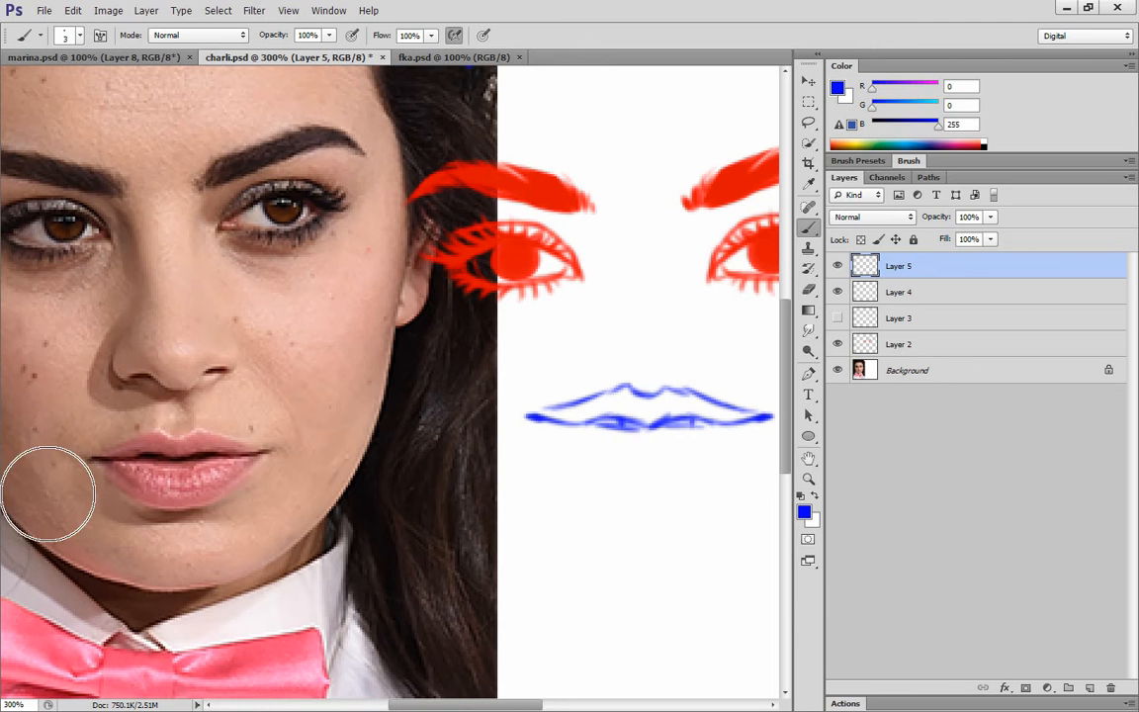
drag(495, 702, 532, 706)
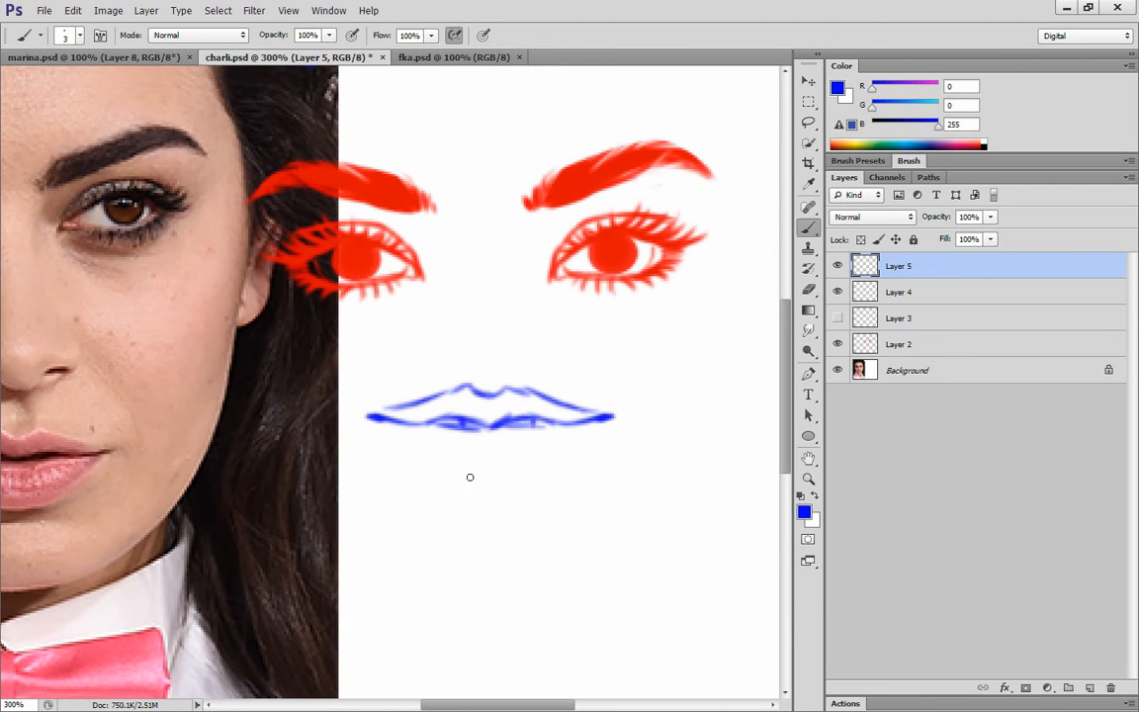
mouse_move(461, 490)
mouse_down()
mouse_move(496, 488)
mouse_move(457, 488)
mouse_up()
mouse_move(394, 442)
mouse_down()
mouse_move(450, 487)
mouse_move(422, 463)
mouse_move(501, 495)
mouse_move(453, 487)
mouse_move(540, 476)
mouse_up()
Select the lower-lip stroke, duplicate it onto a new layer, flip the copy horizontally and align it to complete the curve.
key(m)
drag(338, 575, 590, 458)
mouse_move(369, 426)
mouse_down()
mouse_move(425, 473)
mouse_move(404, 479)
mouse_move(397, 470)
mouse_move(445, 484)
mouse_up()
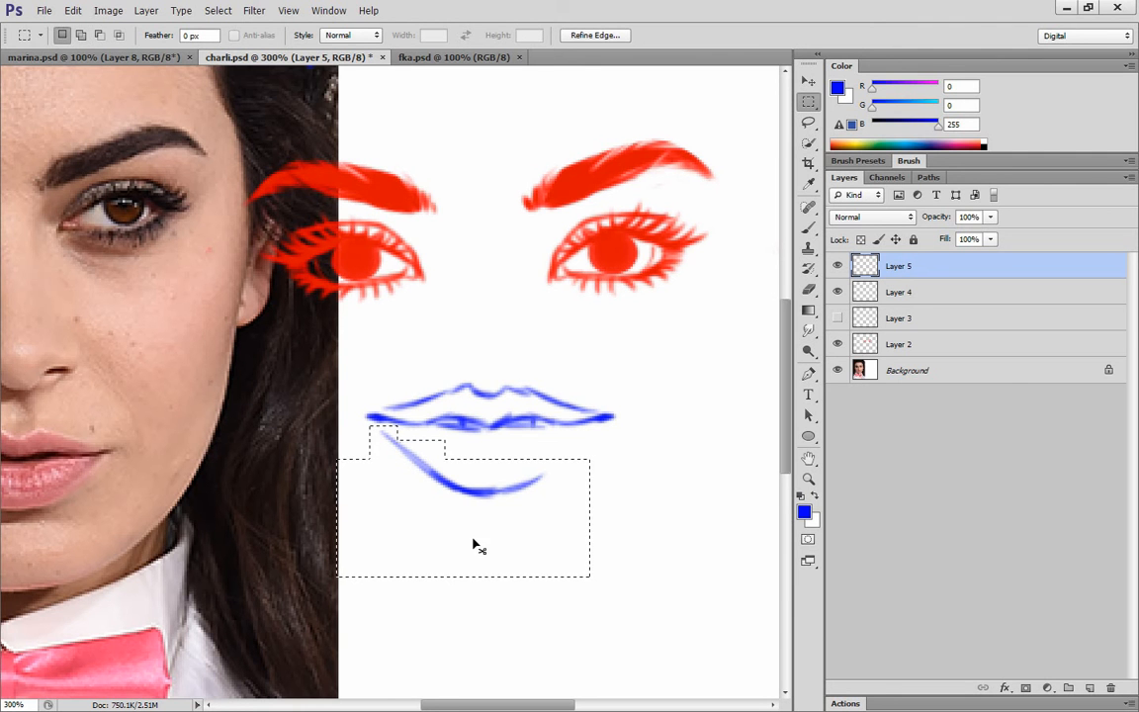
key(ctrl+j)
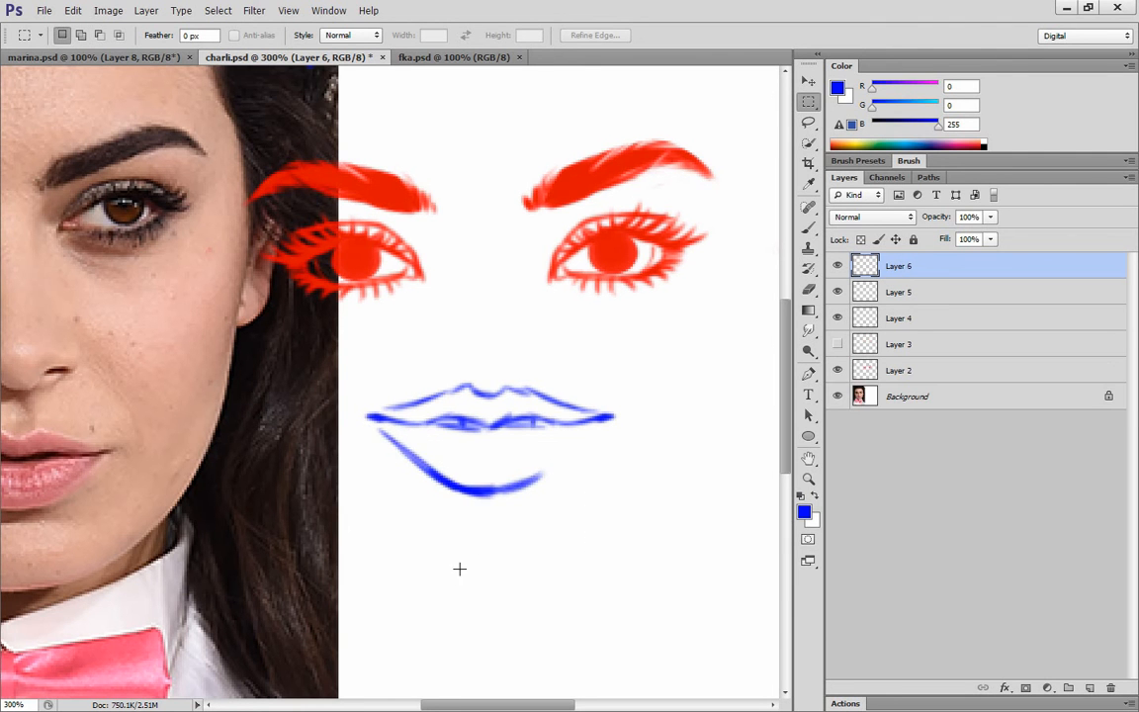
key(ctrl+shift+h)
mouse_move(476, 585)
mouse_down()
mouse_move(532, 573)
mouse_move(493, 554)
mouse_up()
Clean up the overlap where the two lower-lip halves meet and merge Layer 6 down into Layer 5.
key(e)
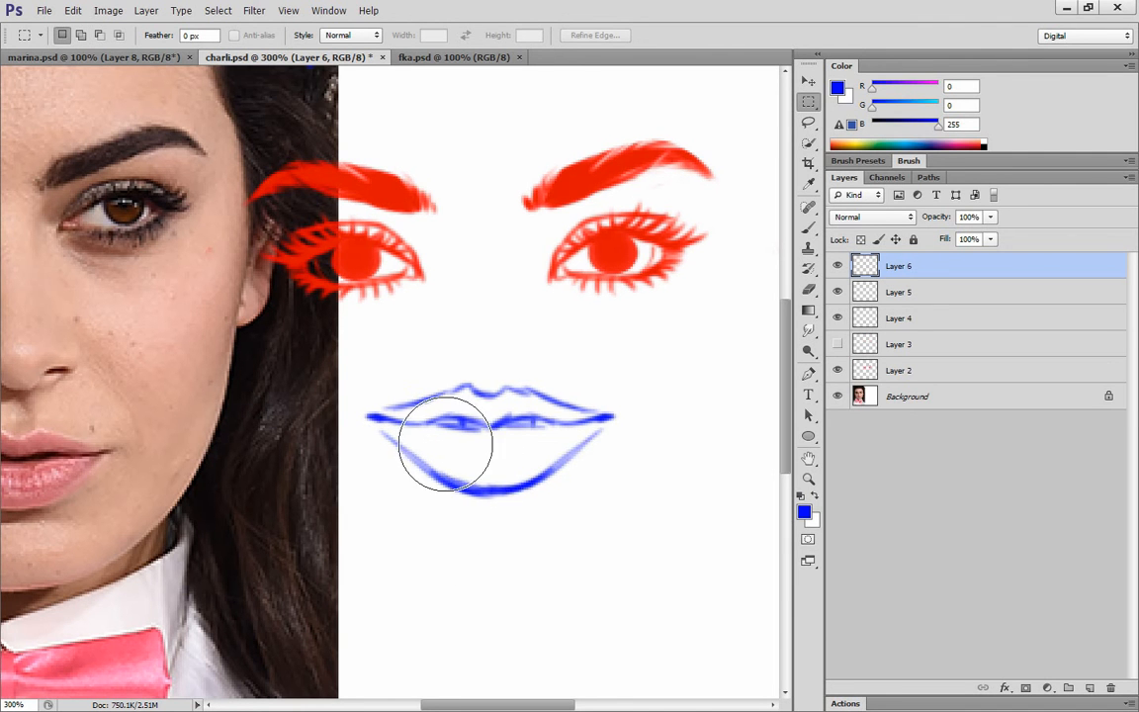
drag(445, 445, 475, 432)
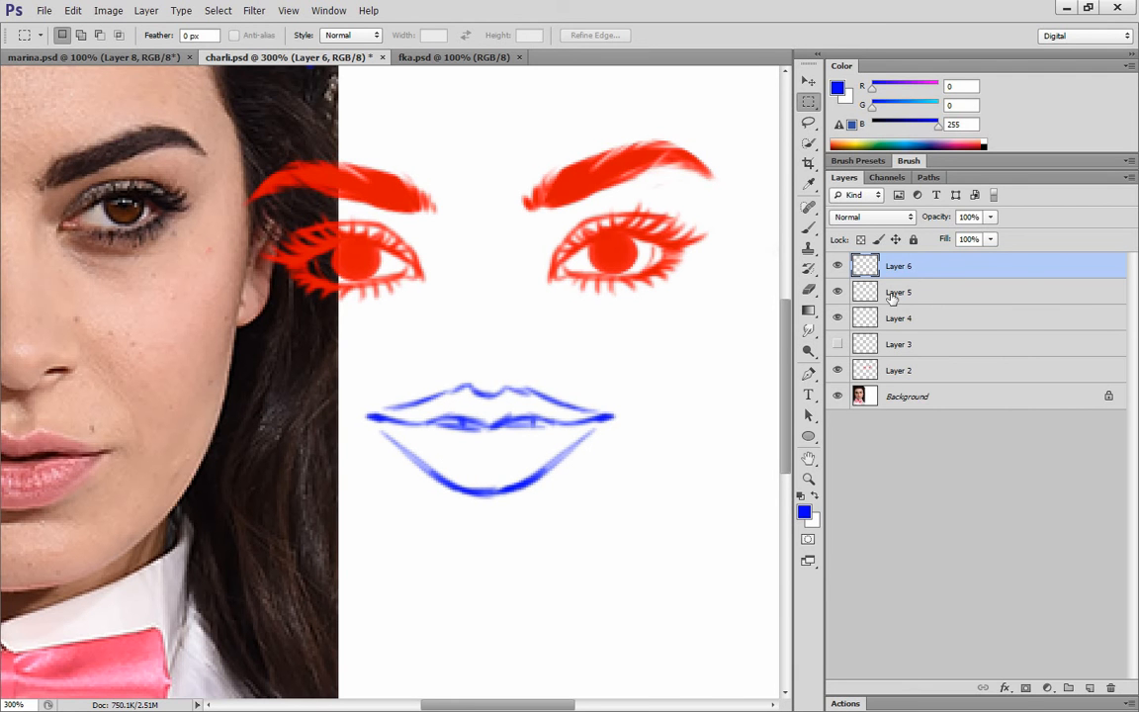
right_click(900, 265)
click(938, 559)
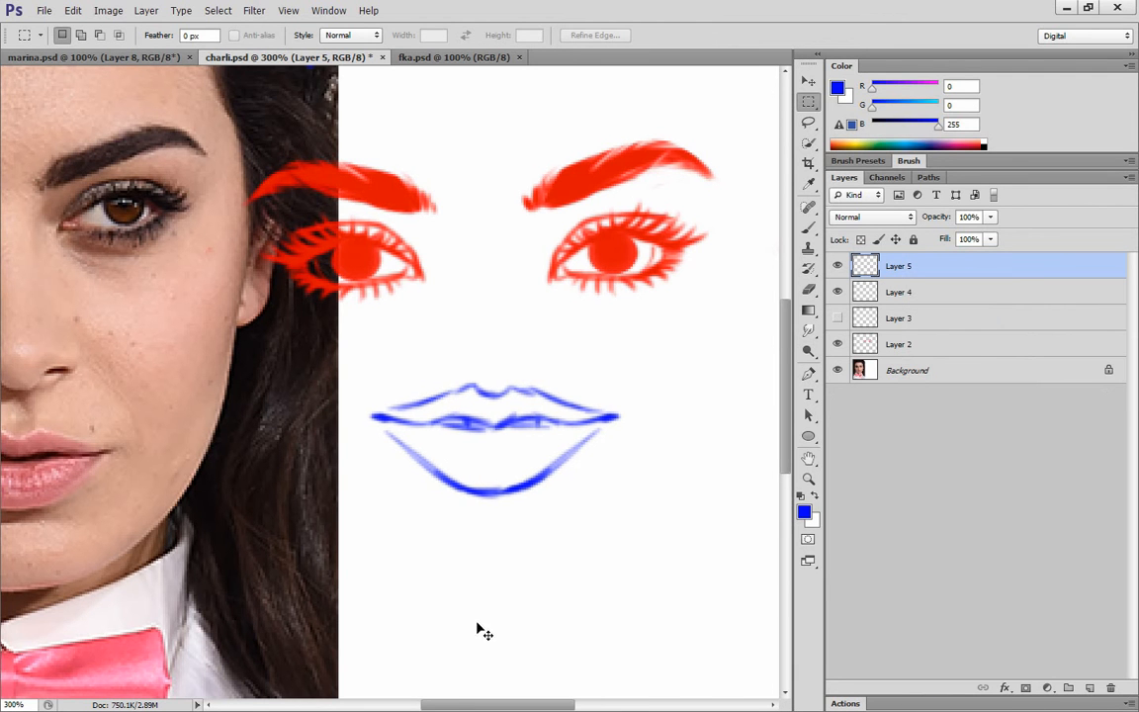
Outline the lower lip with a path, convert it to a selection, cut it to a new layer and move it slightly up.
key(p)
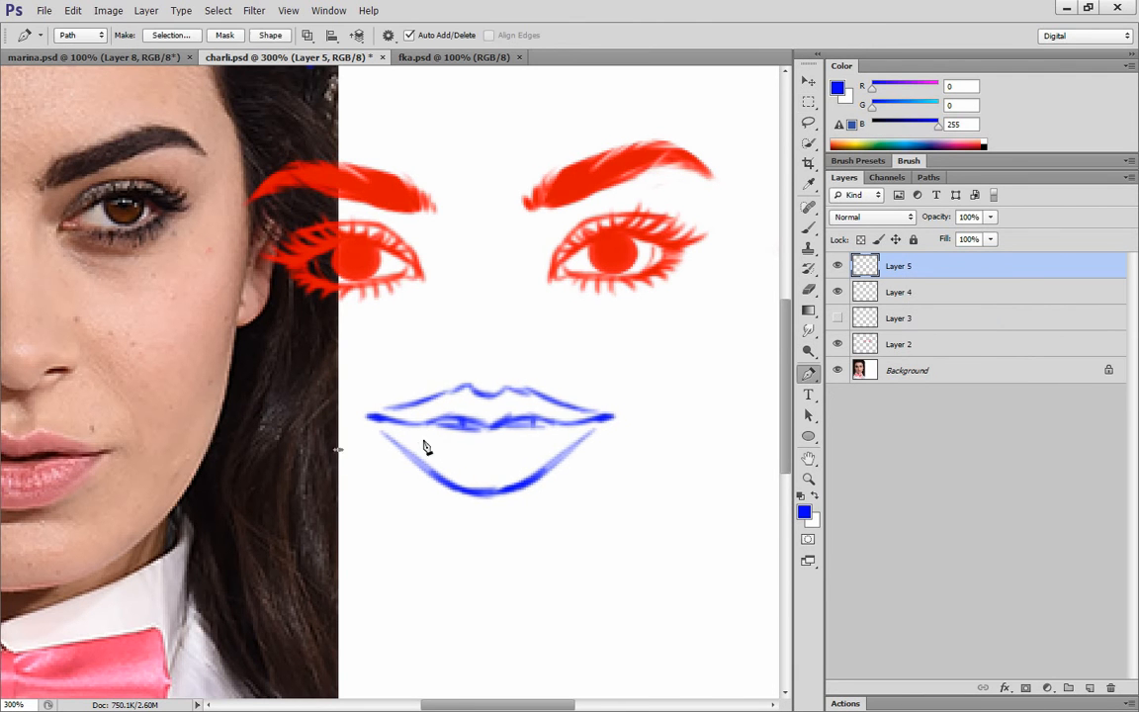
click(423, 441)
click(480, 463)
drag(615, 442, 573, 524)
drag(379, 512, 369, 502)
click(180, 36)
key(Return)
key(m)
key(ctrl+x)
key(ctrl+v)
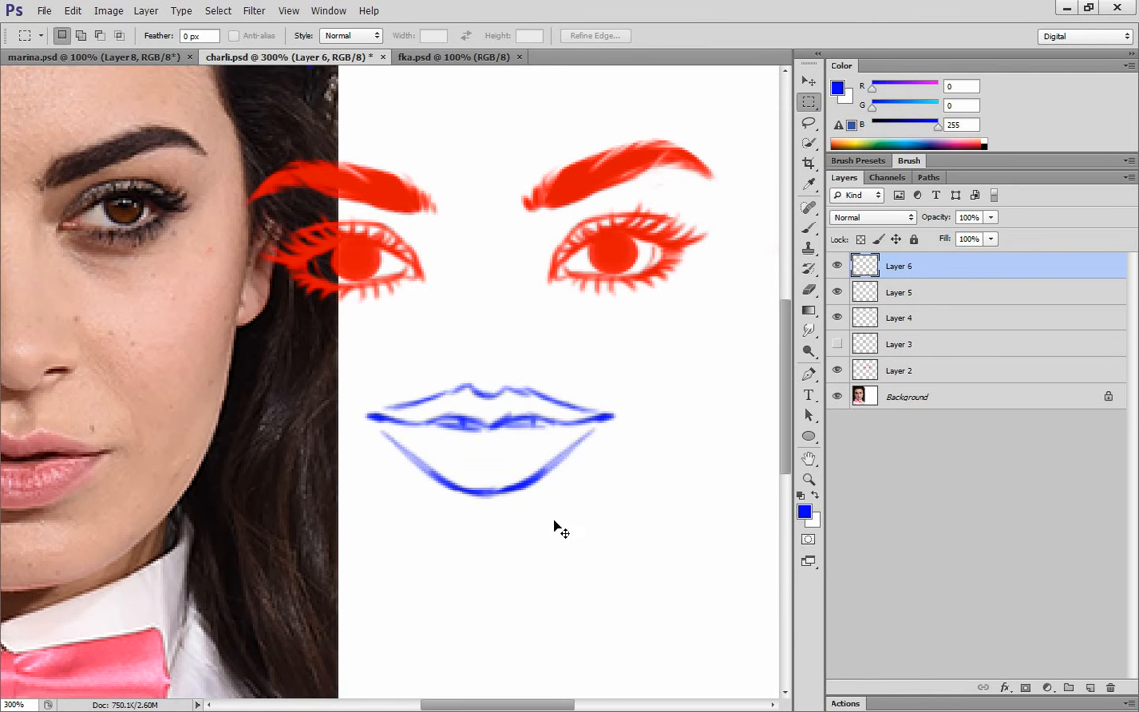
drag(554, 520, 556, 514)
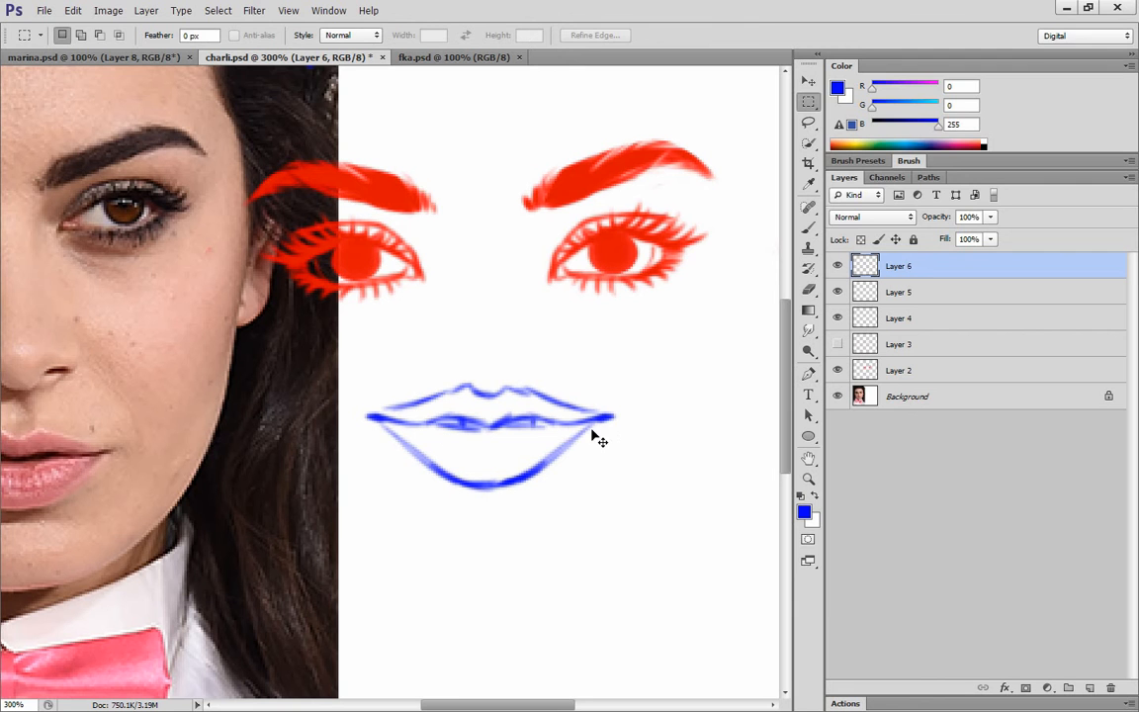
Adjust the lower lip's size and placement with Free Transform so it fits beneath the mouth line.
key(ctrl+t)
drag(601, 454, 602, 488)
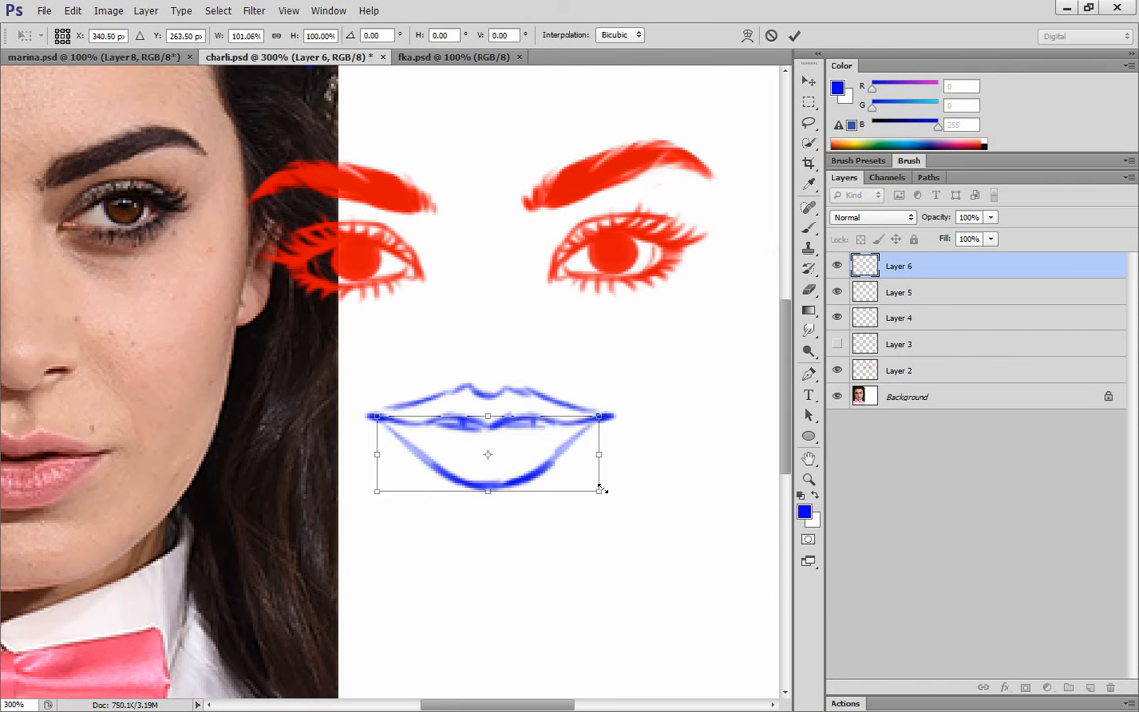
key(Return)
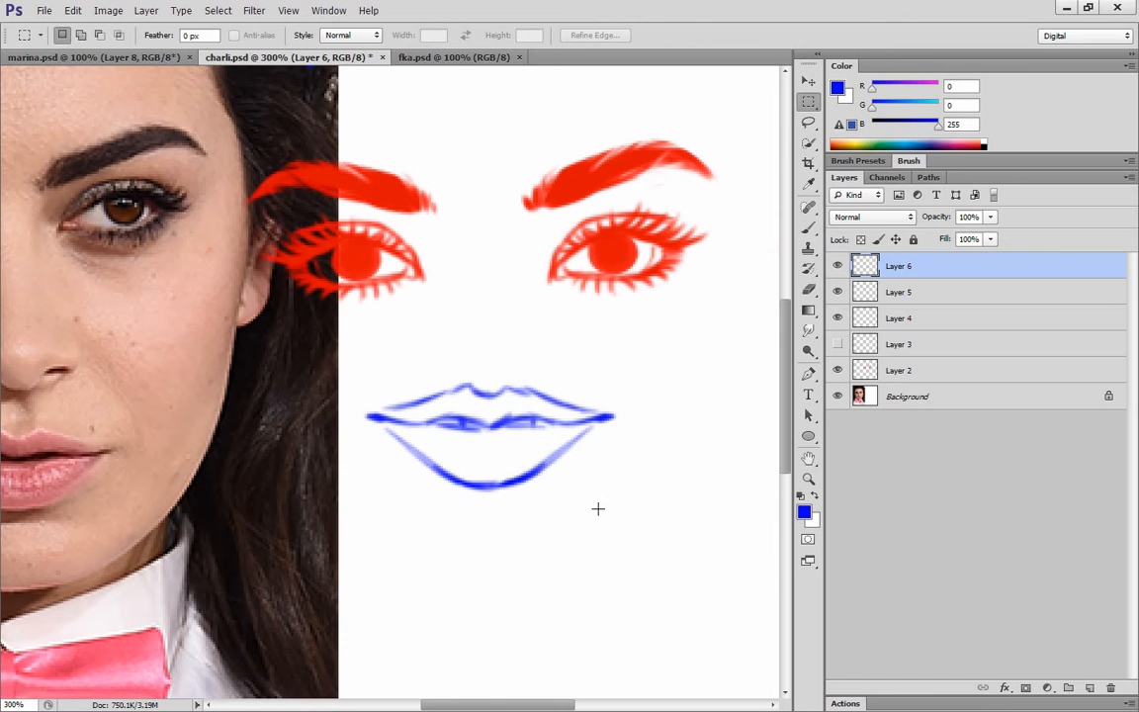
Rework both sloping sides of the lower lip with thin blue strokes on Layer 6.
key(b)
drag(436, 418, 448, 409)
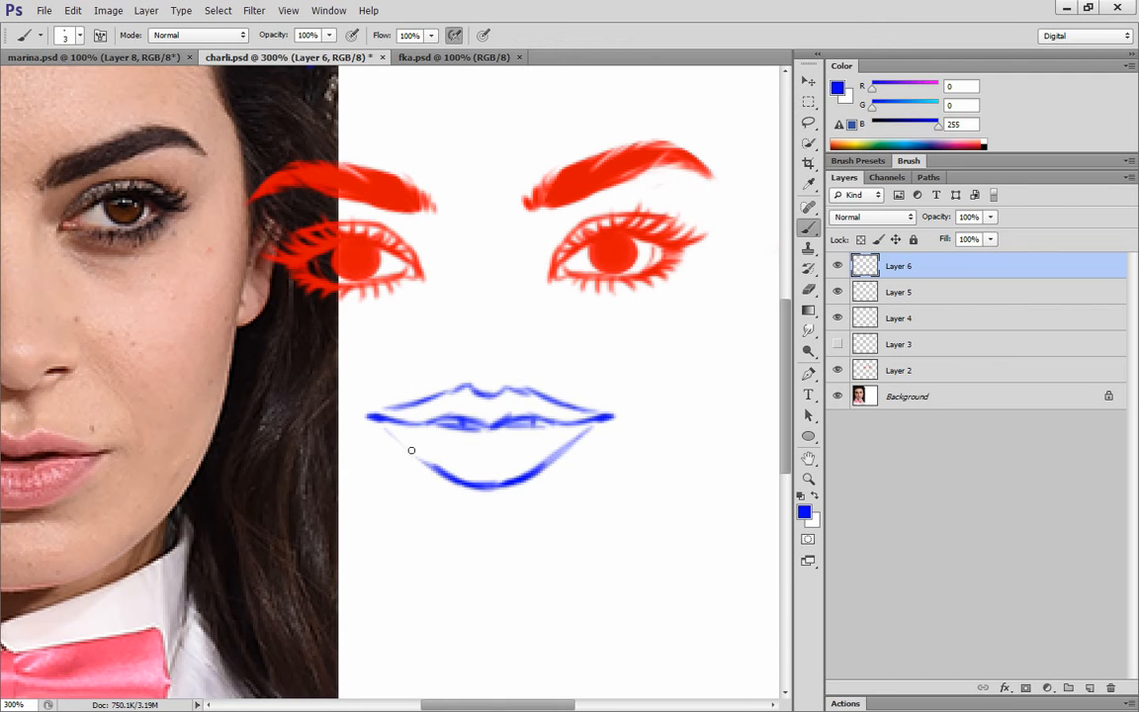
drag(381, 432, 416, 456)
drag(593, 432, 555, 452)
drag(406, 438, 435, 454)
Refine the lower lip's bottom edge with the small brush so the curve is thinner and more even.
key(ctrl+1)
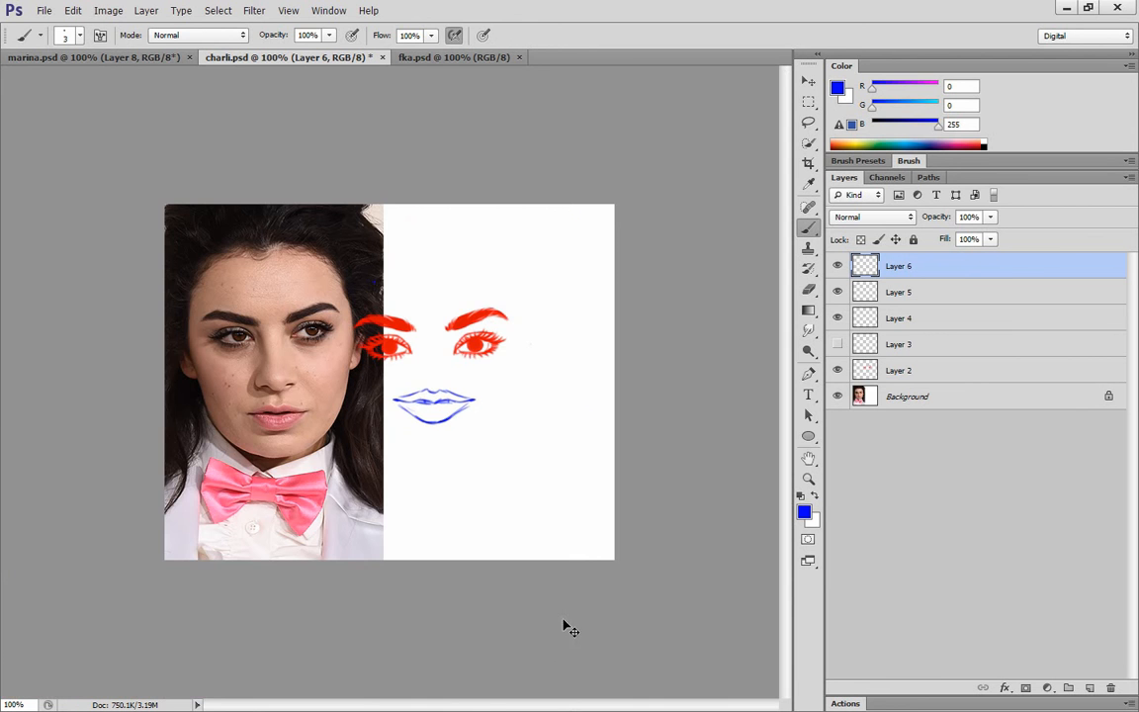
key(ctrl+plus)
key(ctrl+plus)
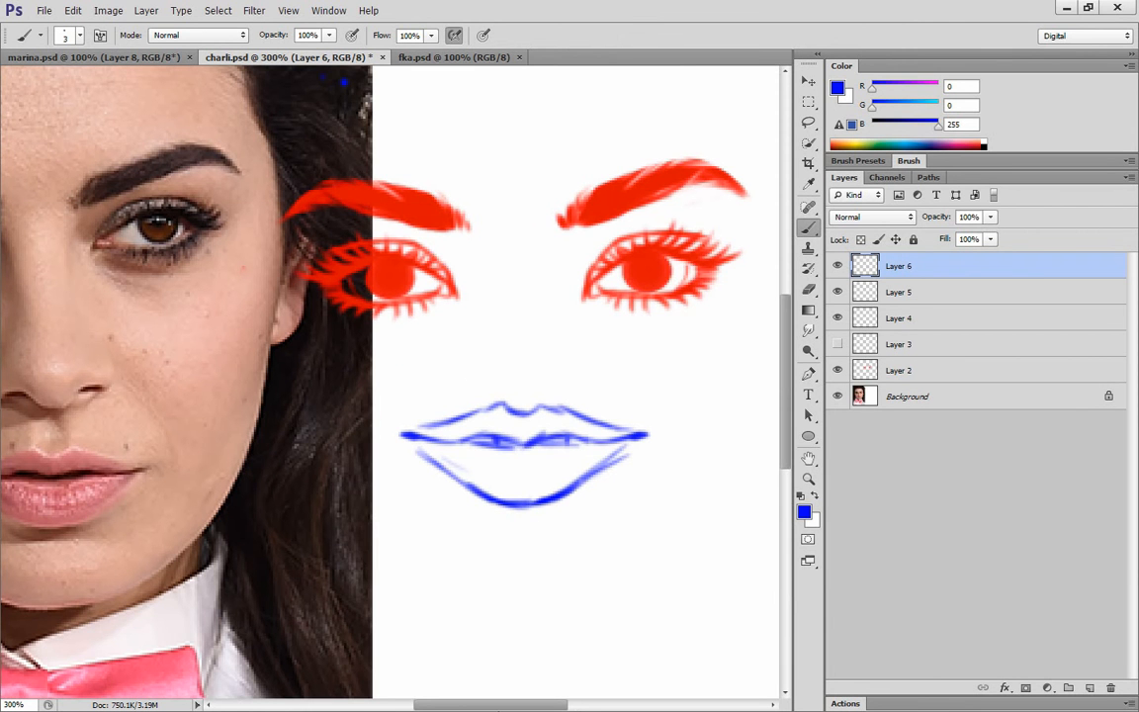
scroll(389, 382, right, 2)
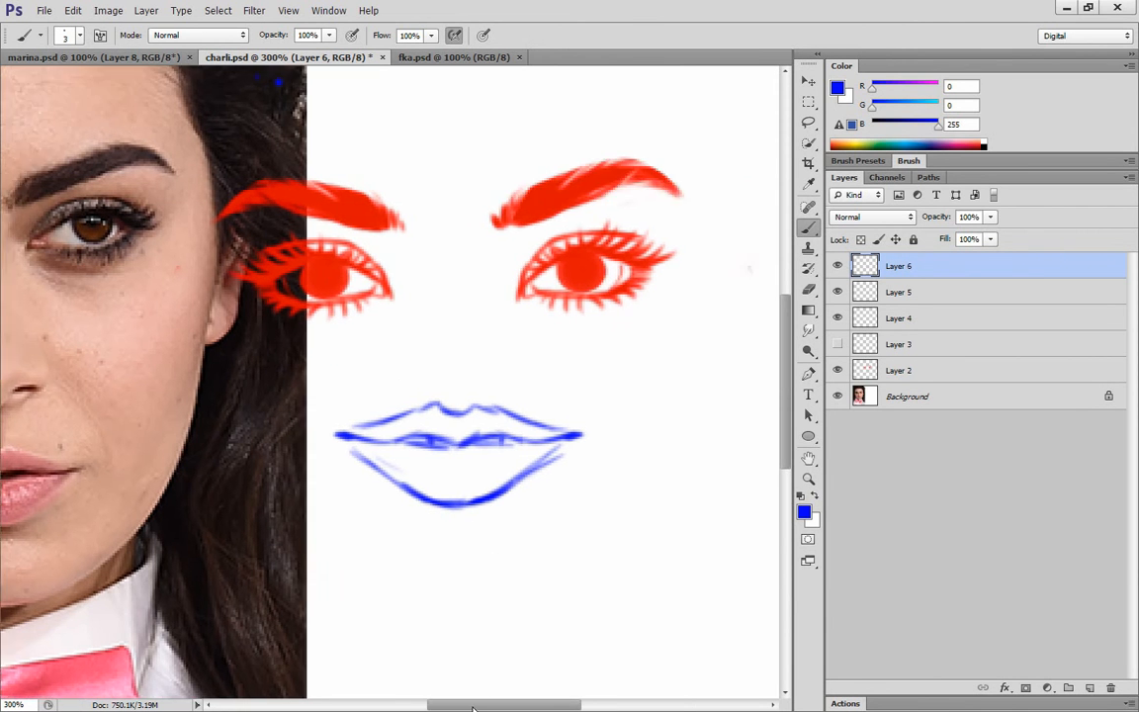
key(bracketleft)
key(bracketleft)
key(bracketleft)
key(bracketleft)
key(bracketleft)
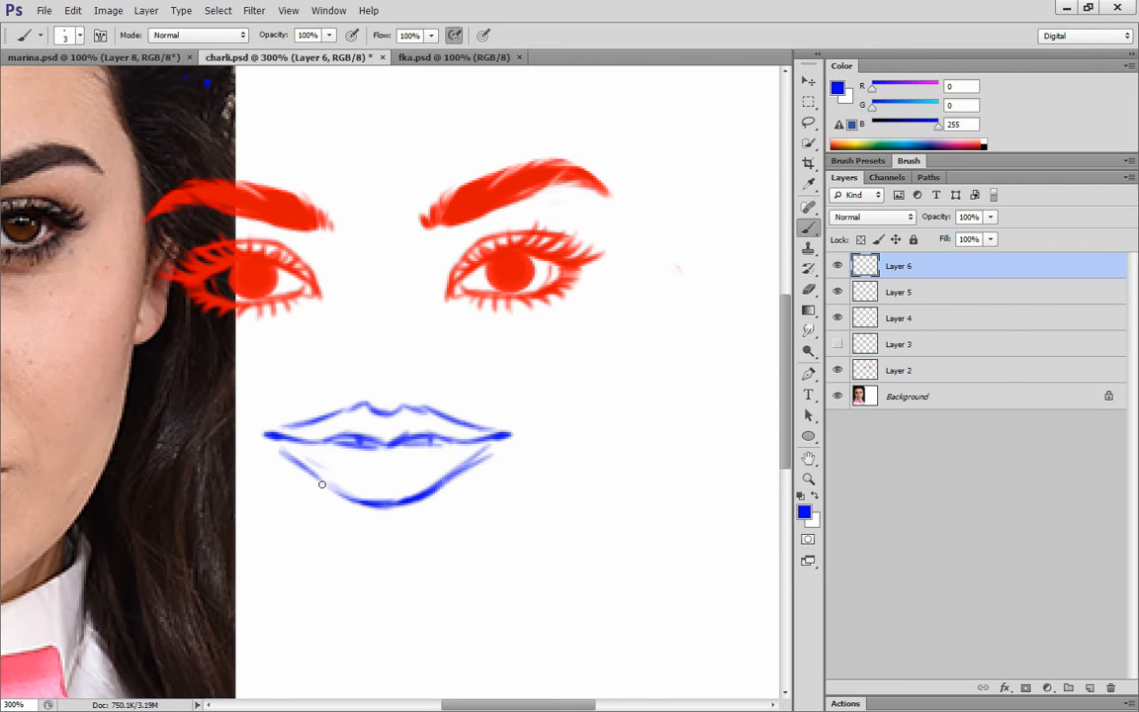
mouse_move(365, 502)
mouse_down()
mouse_move(305, 473)
mouse_move(355, 498)
mouse_up()
drag(410, 499, 442, 488)
key(ctrl+z)
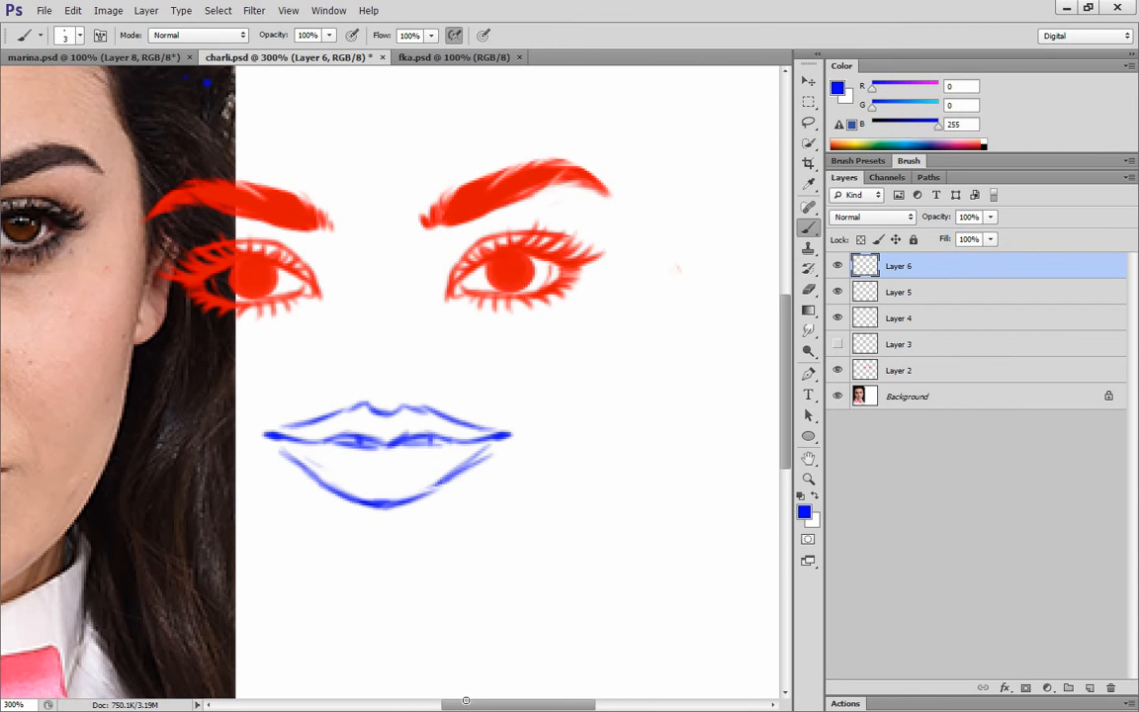
Paint faint crease lines inside the lower lip, a small dot on each side above the mouth, and the philtrum lines.
drag(467, 703, 433, 704)
mouse_move(499, 451)
mouse_down()
mouse_move(565, 464)
mouse_move(556, 478)
mouse_move(575, 451)
mouse_move(602, 455)
mouse_move(532, 476)
mouse_move(483, 457)
mouse_move(592, 483)
mouse_move(612, 454)
mouse_up()
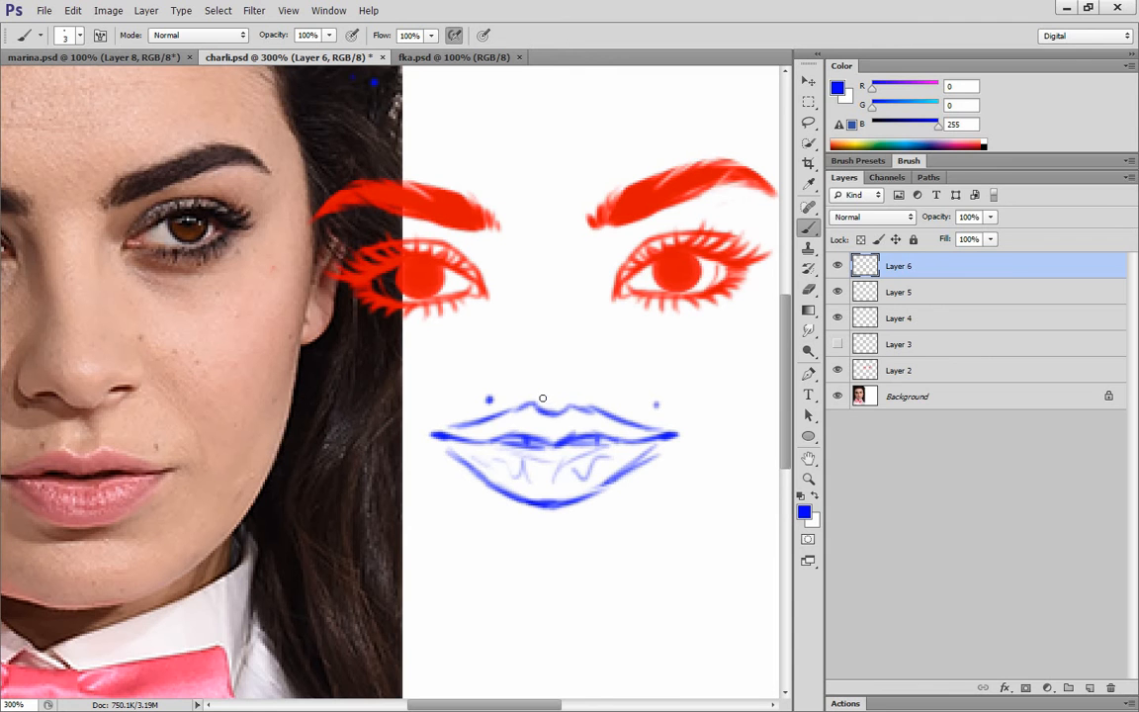
mouse_move(535, 392)
mouse_down()
mouse_move(574, 390)
mouse_move(560, 411)
mouse_move(585, 404)
mouse_move(548, 351)
mouse_move(532, 386)
mouse_move(546, 358)
mouse_up()
key(ctrl+minus)
key(ctrl+minus)
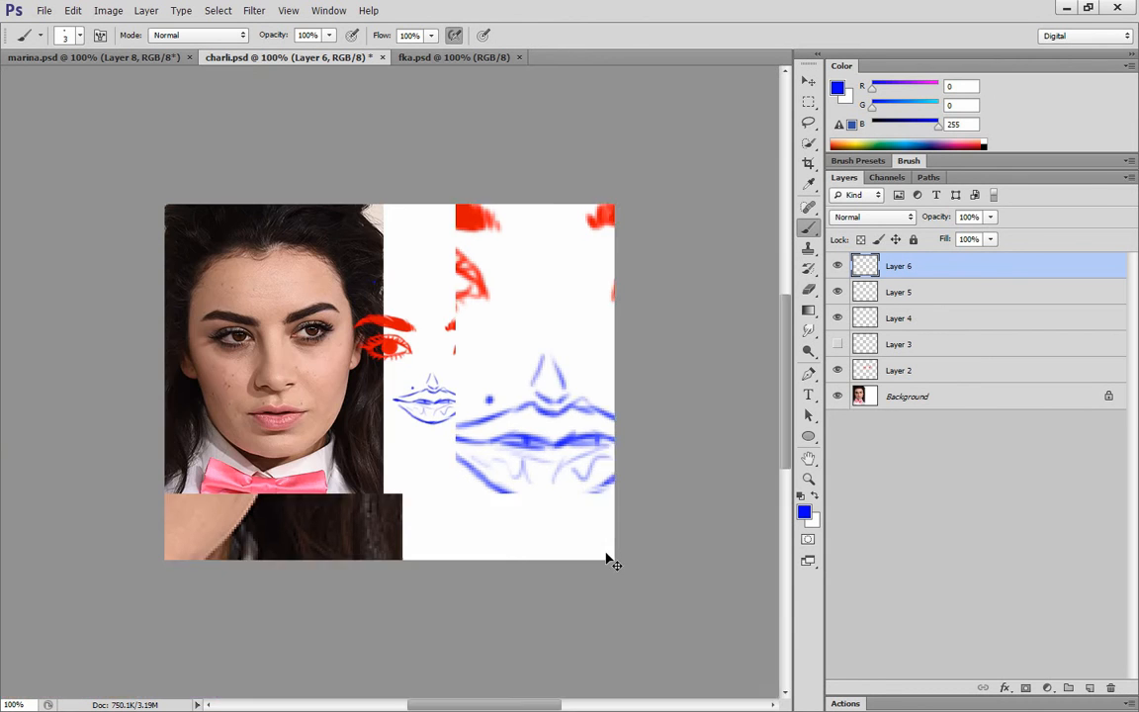
Merge Layers 4, 5 and 6 into one layer and move all the sketch layers right and up, clear of the photo.
shift+click(910, 319)
right_click(910, 319)
click(933, 558)
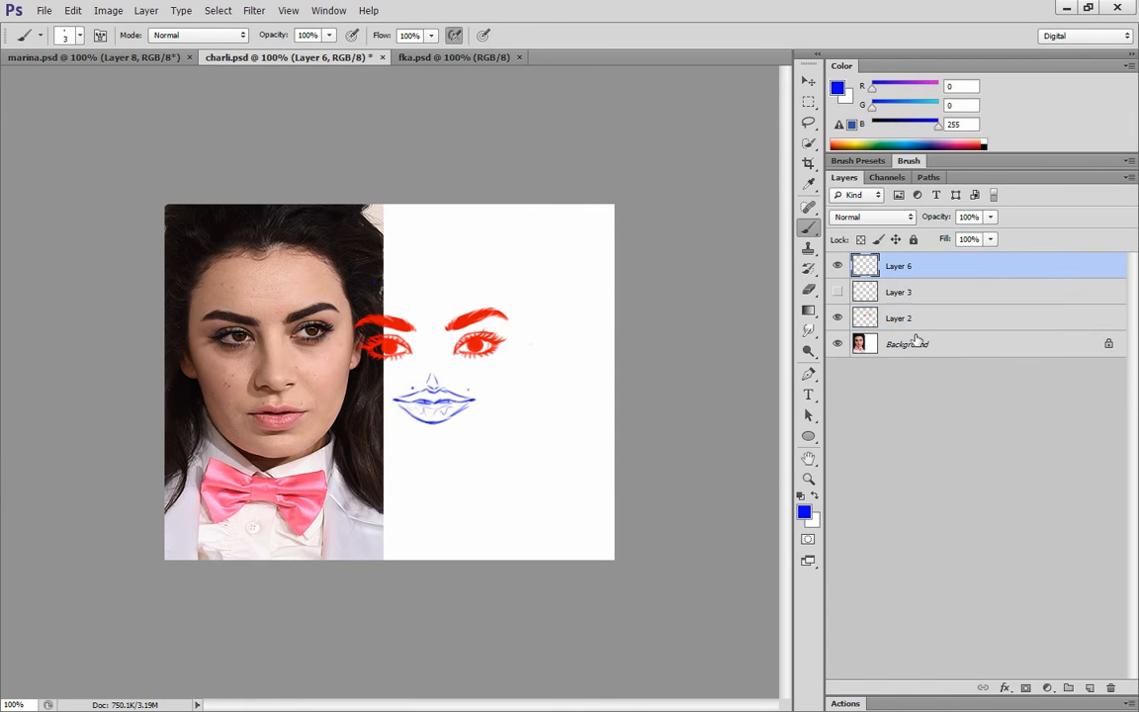
drag(506, 411, 558, 386)
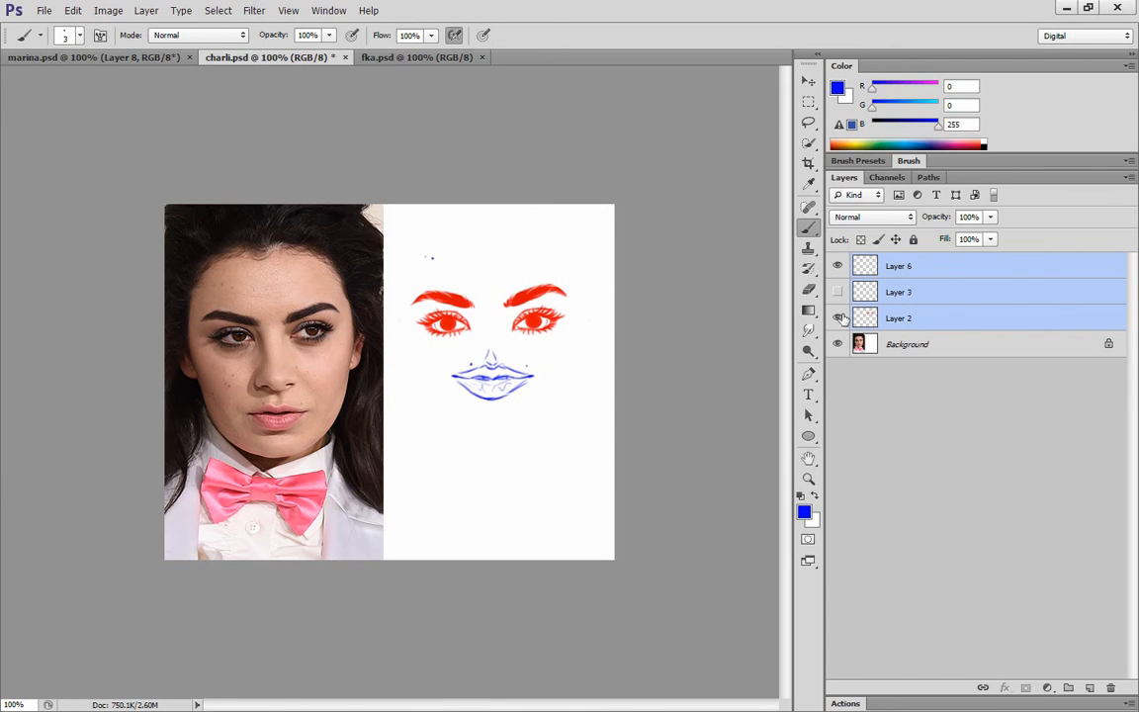
Hide the mouth on Layer 6 and show the nose on Layer 3, keeping Layer 3 active.
click(839, 317)
click(838, 317)
click(864, 294)
click(838, 266)
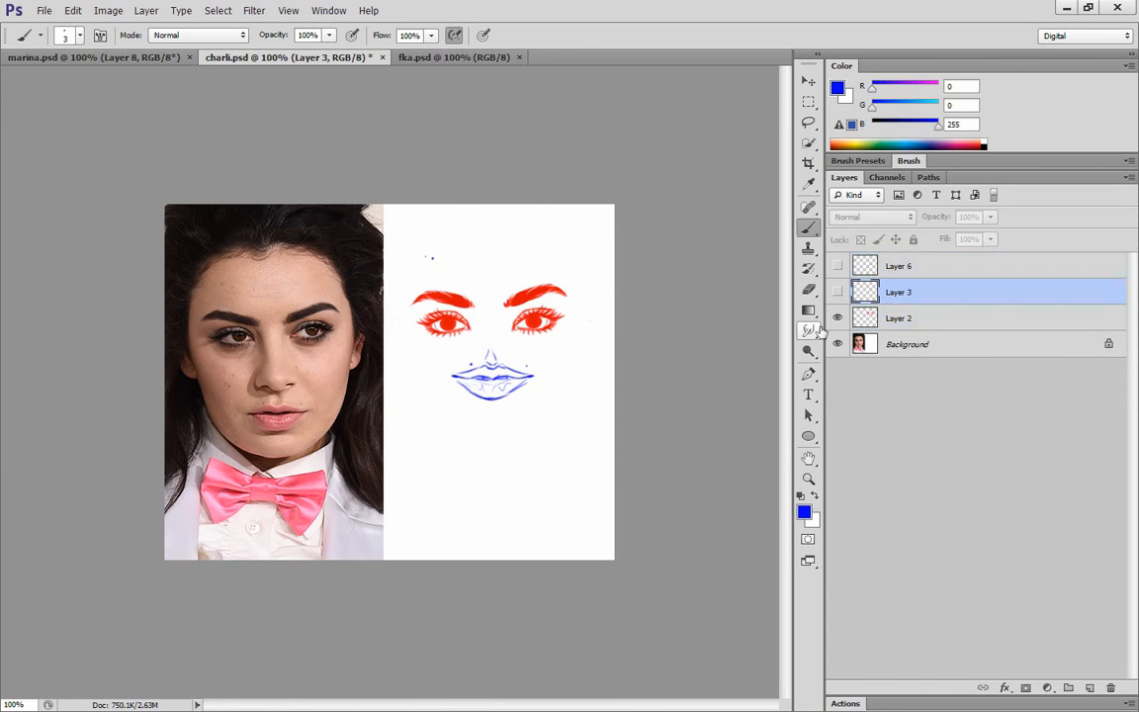
click(838, 291)
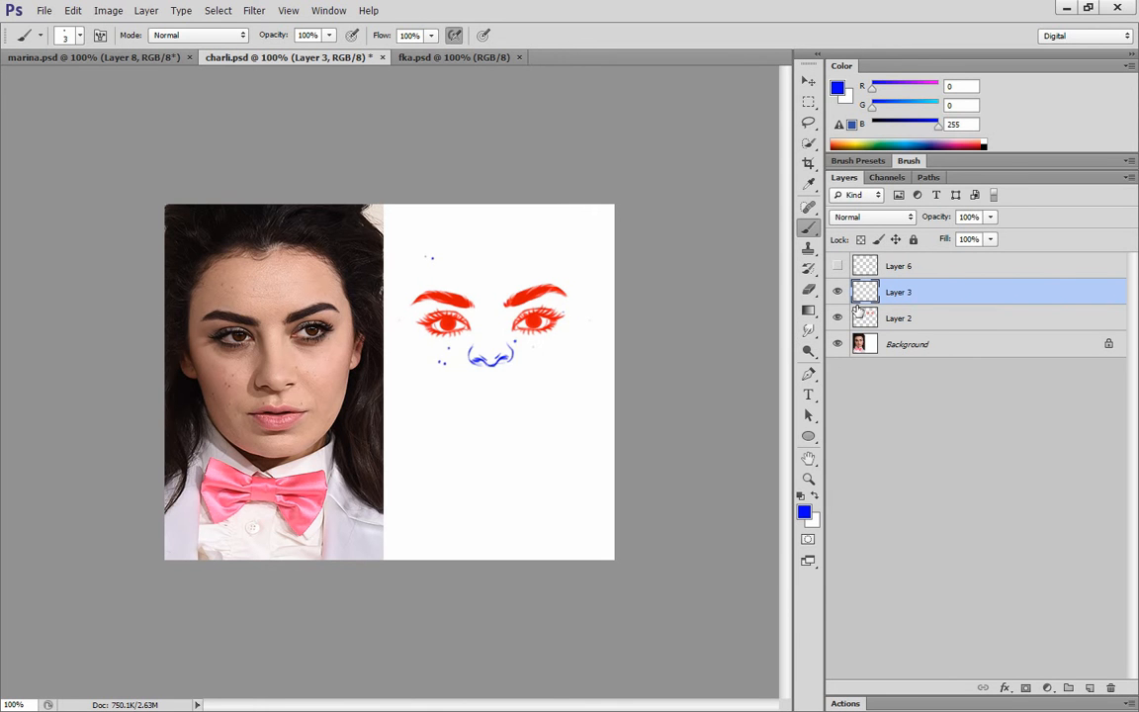
Nudge the blue nose on Layer 3 down and slightly right so it sits centred below the eyes.
key(ctrl+shift+Down)
key(ctrl+shift+Down)
key(ctrl+shift+Up)
key(ctrl+Down)
key(ctrl+Down)
key(ctrl+Down)
key(ctrl+Down)
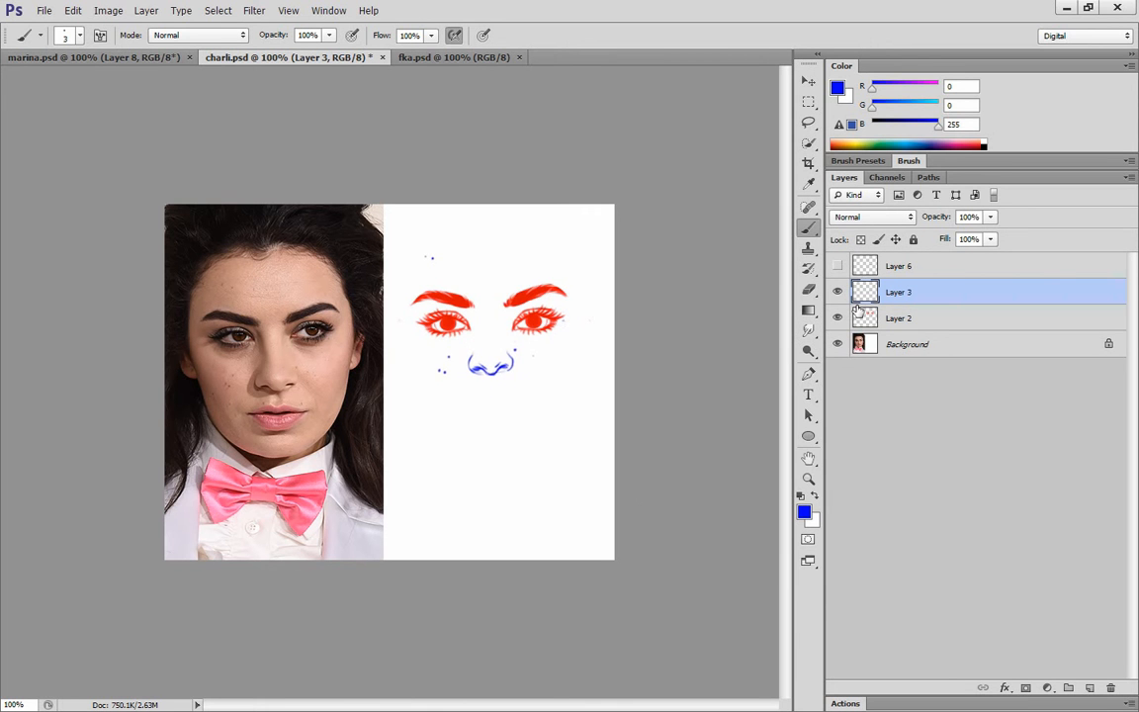
key(ctrl+Right)
key(ctrl+Right)
key(ctrl+Down)
key(ctrl+Down)
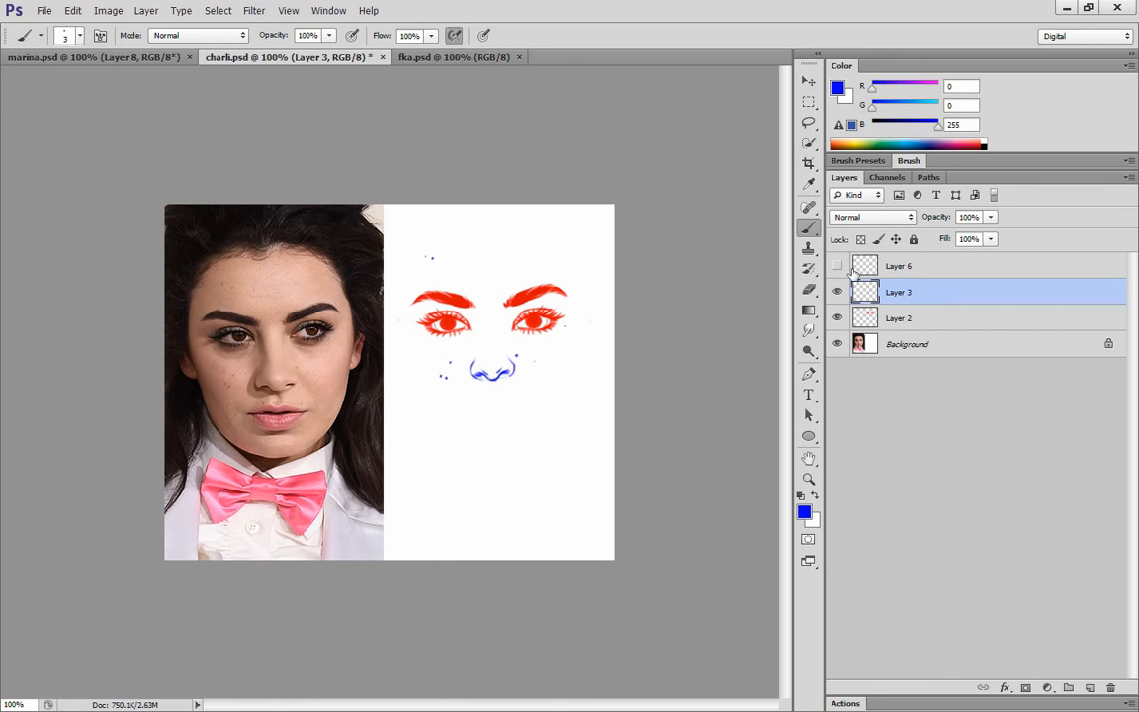
Show the mouth on Layer 6, make that layer active and nudge the mouth vertically to sit below the nose.
click(837, 266)
drag(865, 266, 864, 291)
key(ctrl+Down)
key(ctrl+Down)
key(ctrl+Down)
key(ctrl+Down)
key(ctrl+Down)
key(ctrl+Down)
key(ctrl+Down)
key(ctrl+Down)
key(ctrl+Down)
key(ctrl+Down)
key(ctrl+Down)
key(ctrl+Down)
key(ctrl+Down)
key(ctrl+Down)
key(ctrl+Down)
key(ctrl+Down)
key(ctrl+Down)
key(ctrl+Down)
key(ctrl+Down)
key(ctrl+Down)
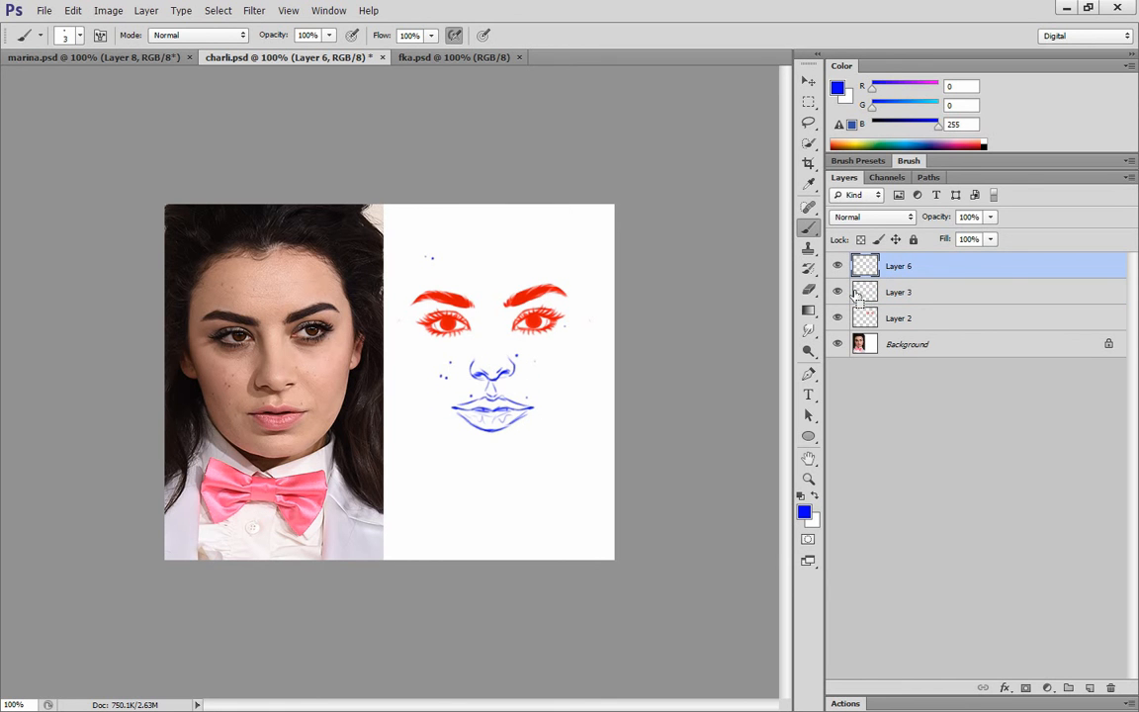
key(ctrl+Up)
Nudge the mouth on Layer 6 slightly up and right so it sits closer beneath the nose.
key(ctrl+plus)
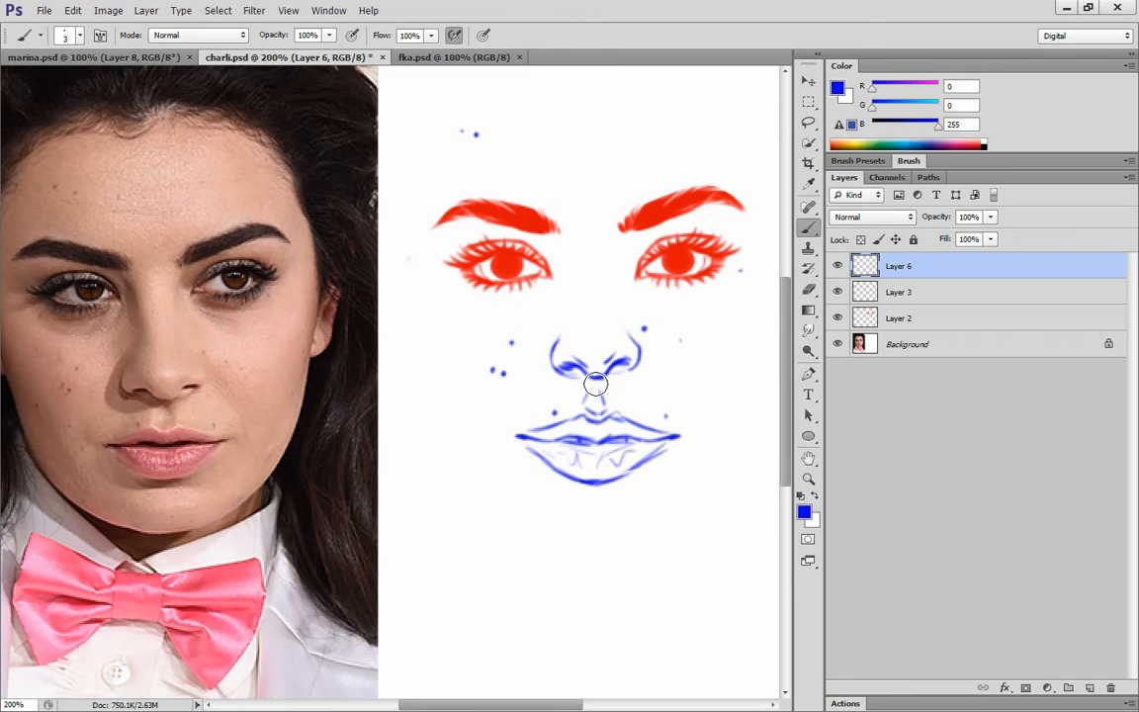
key(m)
key(ctrl+Up)
key(ctrl+Up)
key(ctrl+Up)
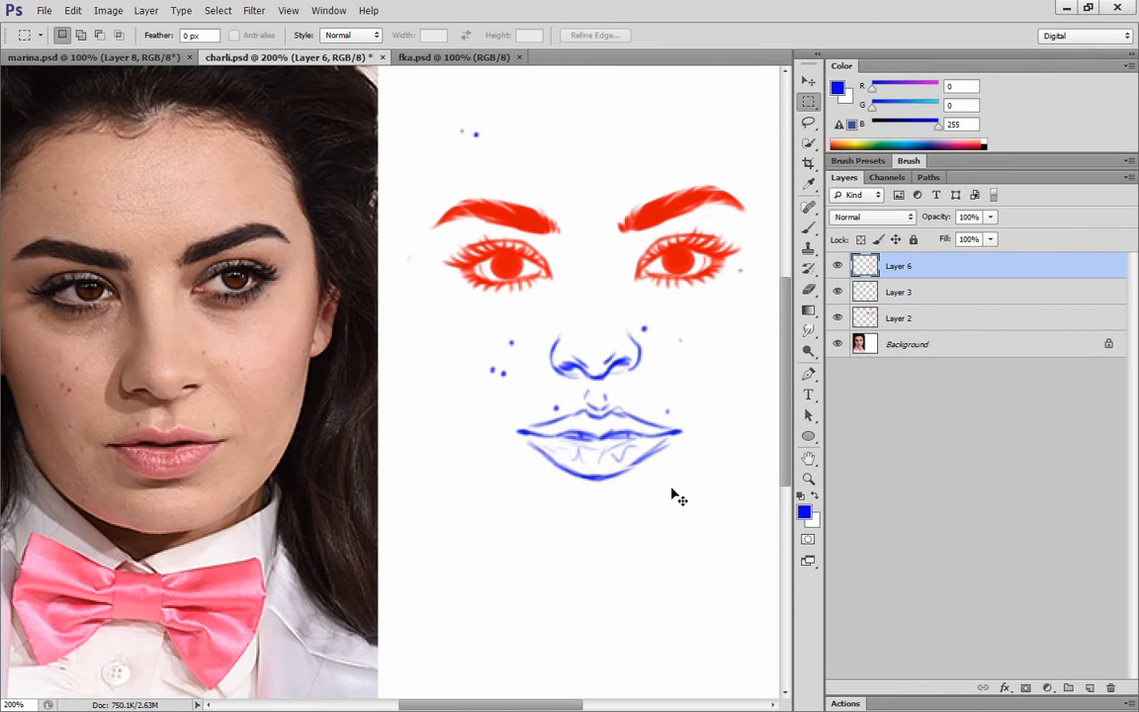
key(ctrl+Up)
key(ctrl+Right)
Erase and repaint the lower lip's left contour in blue and add shading strokes along its right edge.
key(e)
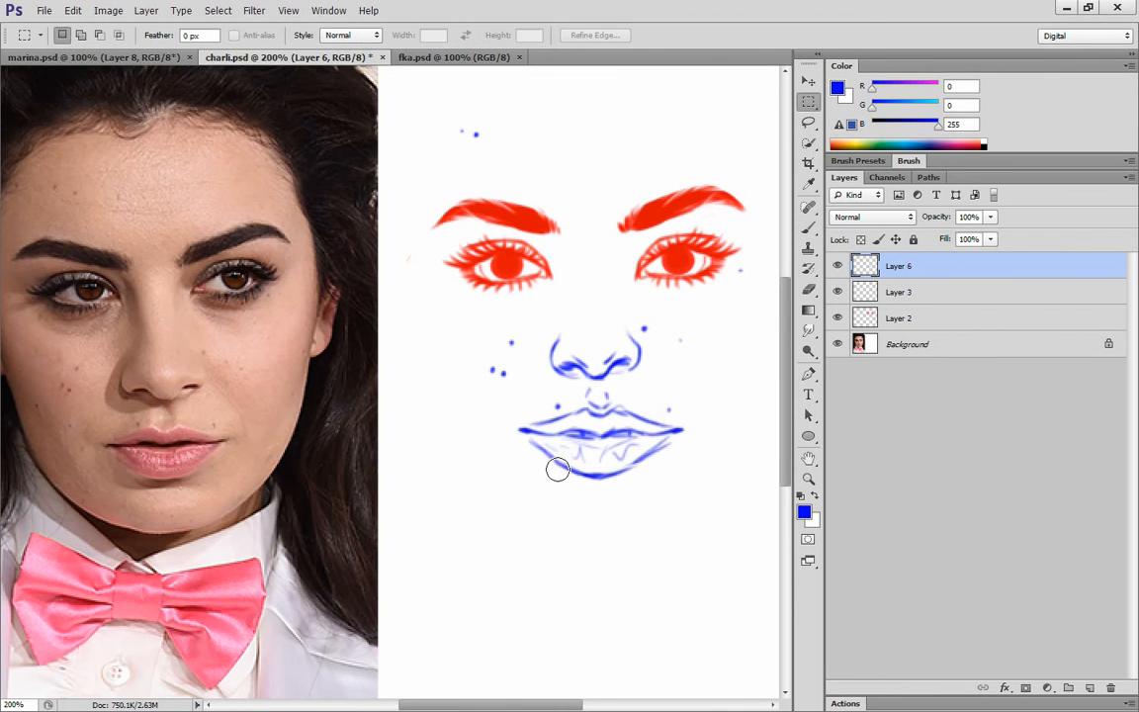
drag(536, 462, 567, 479)
key(b)
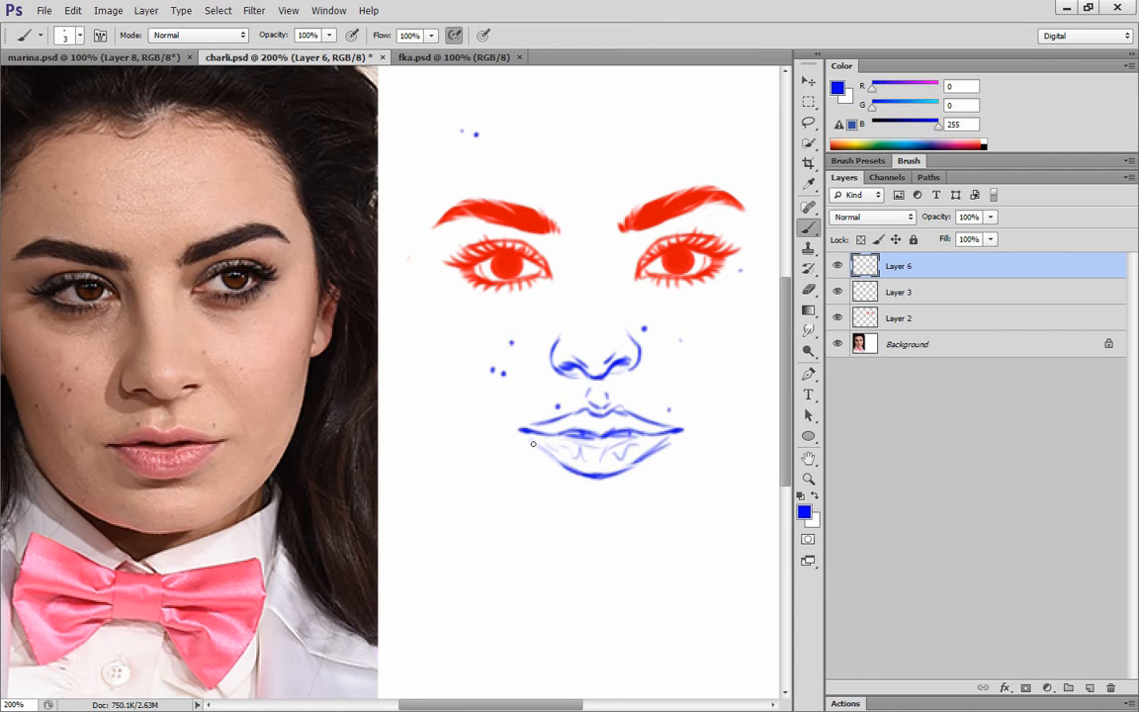
drag(530, 441, 583, 472)
drag(670, 448, 638, 472)
key(e)
key(b)
key(e)
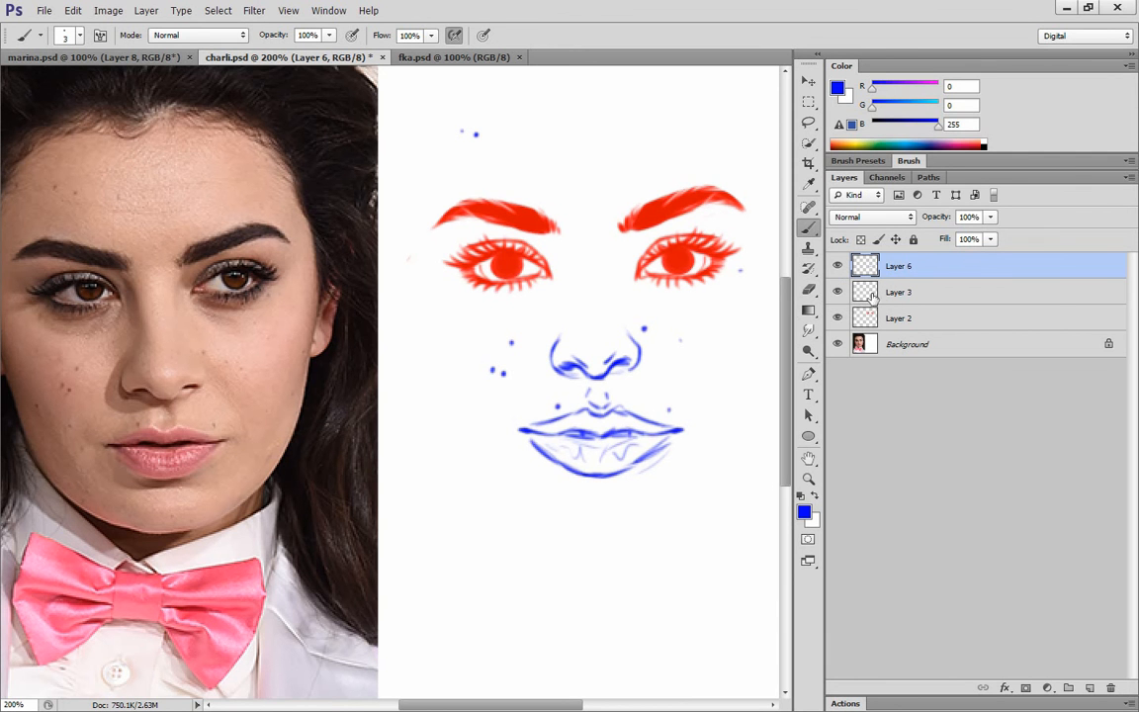
Make Layer 2 active and set the foreground colour to red with R 255, G 0 and B 0.
shift+click(896, 313)
click(896, 315)
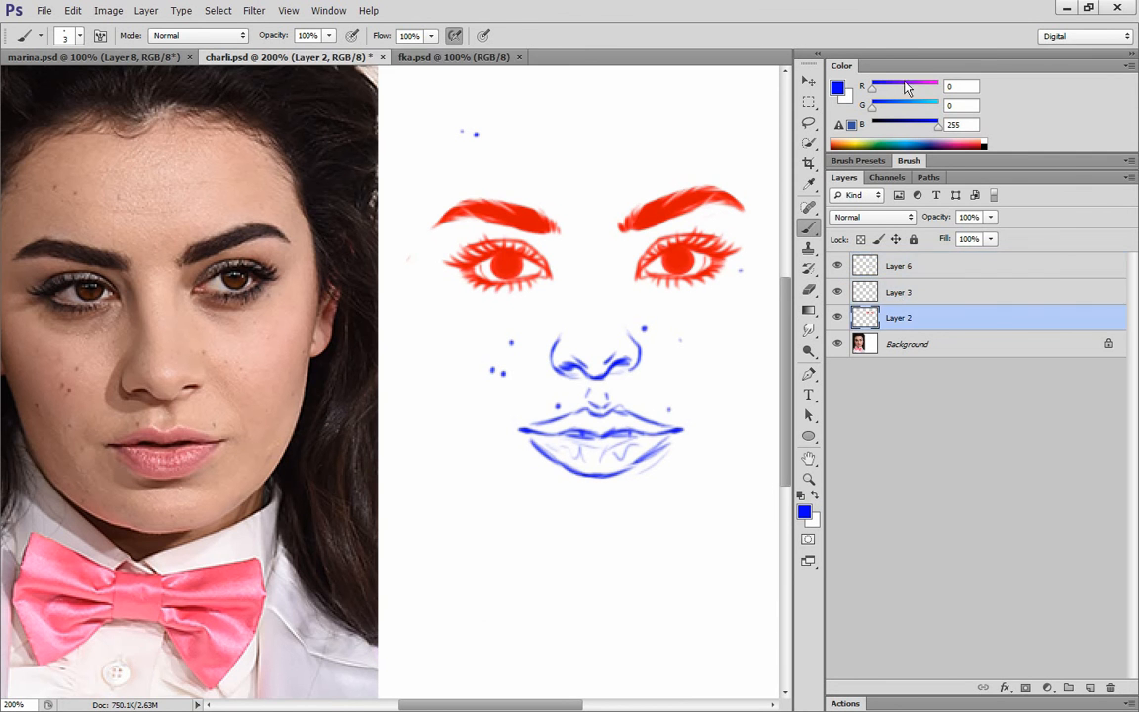
drag(894, 89, 939, 88)
drag(937, 126, 882, 127)
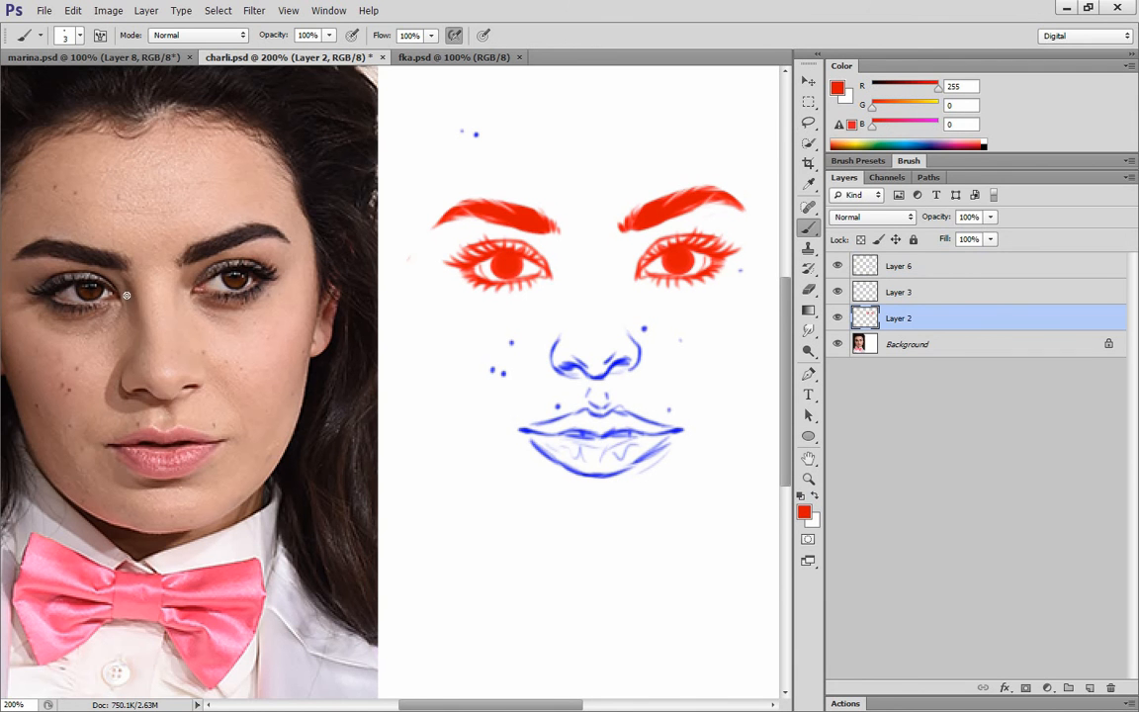
mouse_move(185, 263)
mouse_down()
mouse_move(169, 307)
mouse_move(115, 277)
mouse_move(171, 305)
mouse_up()
Nudge the nose and mouth on Layers 3 and 6 down slightly together.
click(893, 272)
ctrl+click(894, 295)
key(ctrl+Down)
key(ctrl+Down)
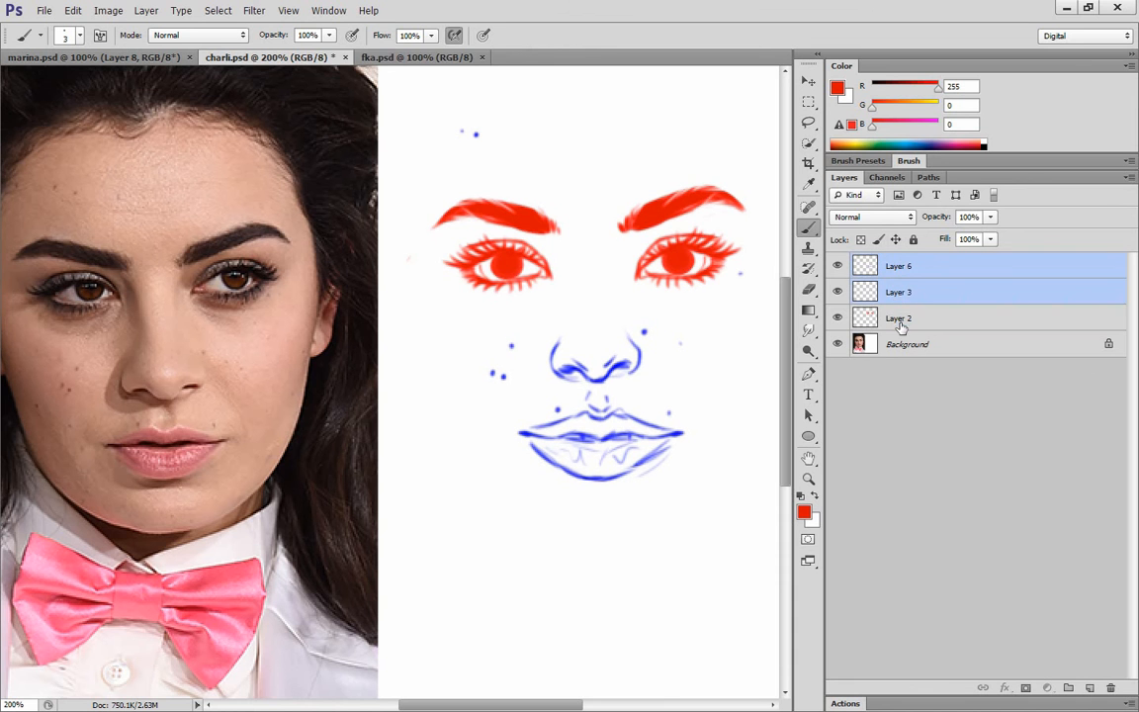
Paint short red nose-bridge lines beside the inner corners of the eyes on Layer 2.
click(894, 317)
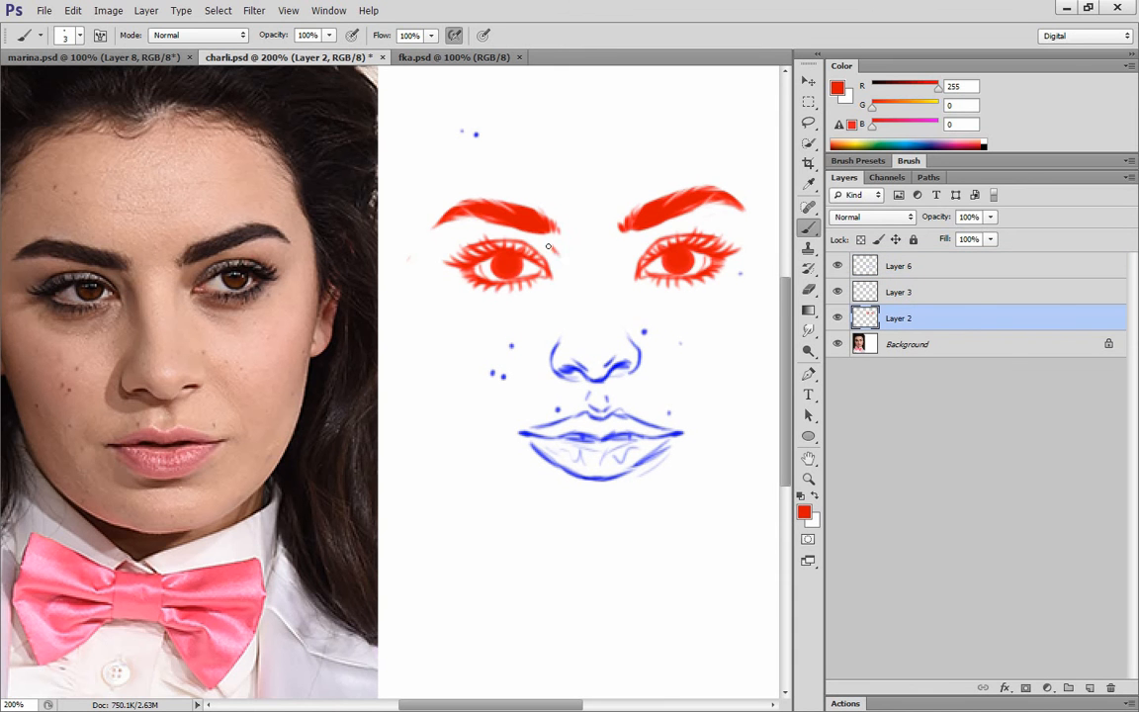
drag(550, 248, 569, 283)
drag(130, 279, 135, 314)
key(ctrl+z)
drag(90, 259, 139, 332)
key(ctrl+z)
drag(118, 263, 139, 341)
key(ctrl+z)
Paint faint red contour lines around the tip of the nose on Layer 2, undoing unwanted strokes.
drag(565, 341, 592, 315)
key(ctrl+alt+z)
key(ctrl+alt+z)
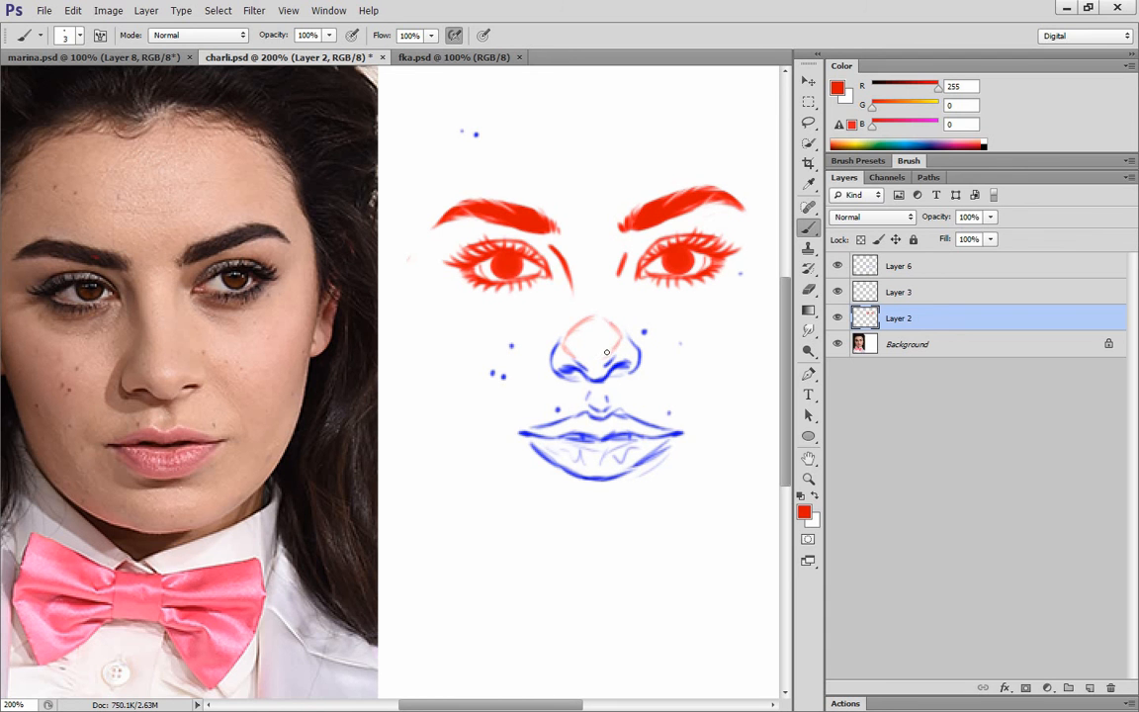
mouse_move(590, 329)
mouse_down()
mouse_move(569, 336)
mouse_move(615, 335)
mouse_move(593, 333)
mouse_up()
key(ctrl+alt+z)
key(ctrl+alt+z)
key(ctrl+alt+z)
key(ctrl+minus)
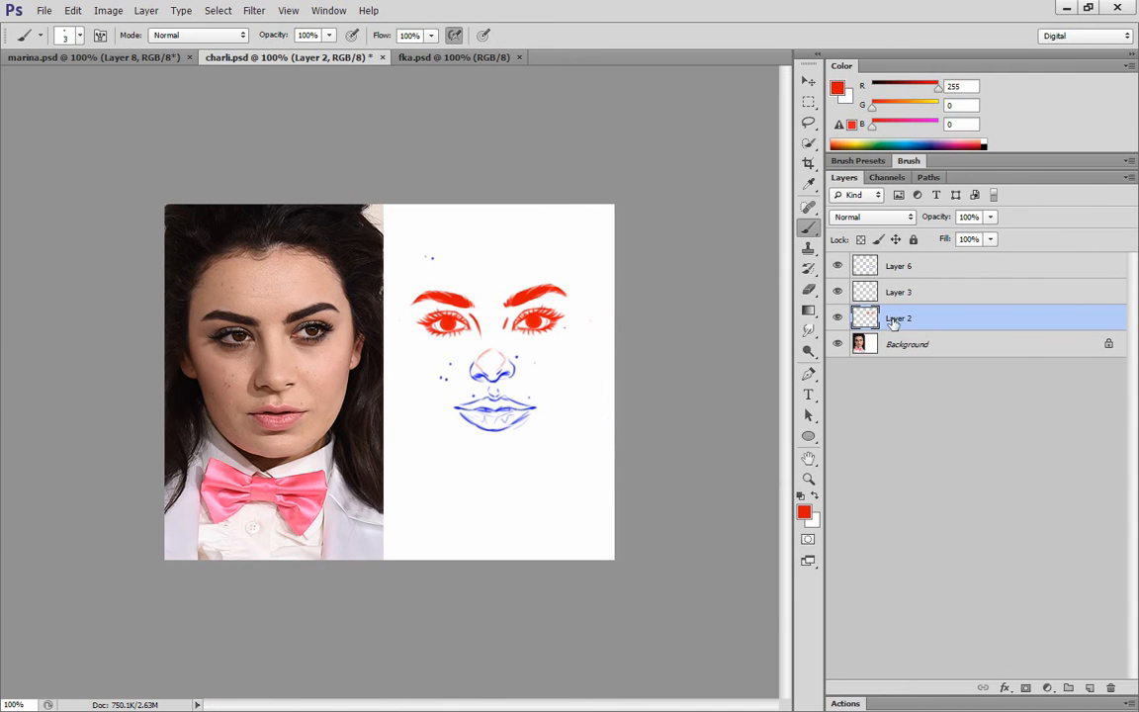
Merge Layers 2, 3 and 6, lock the merged layer's transparent pixels and recolour all its lines red with a gradient.
shift+click(906, 268)
right_click(906, 284)
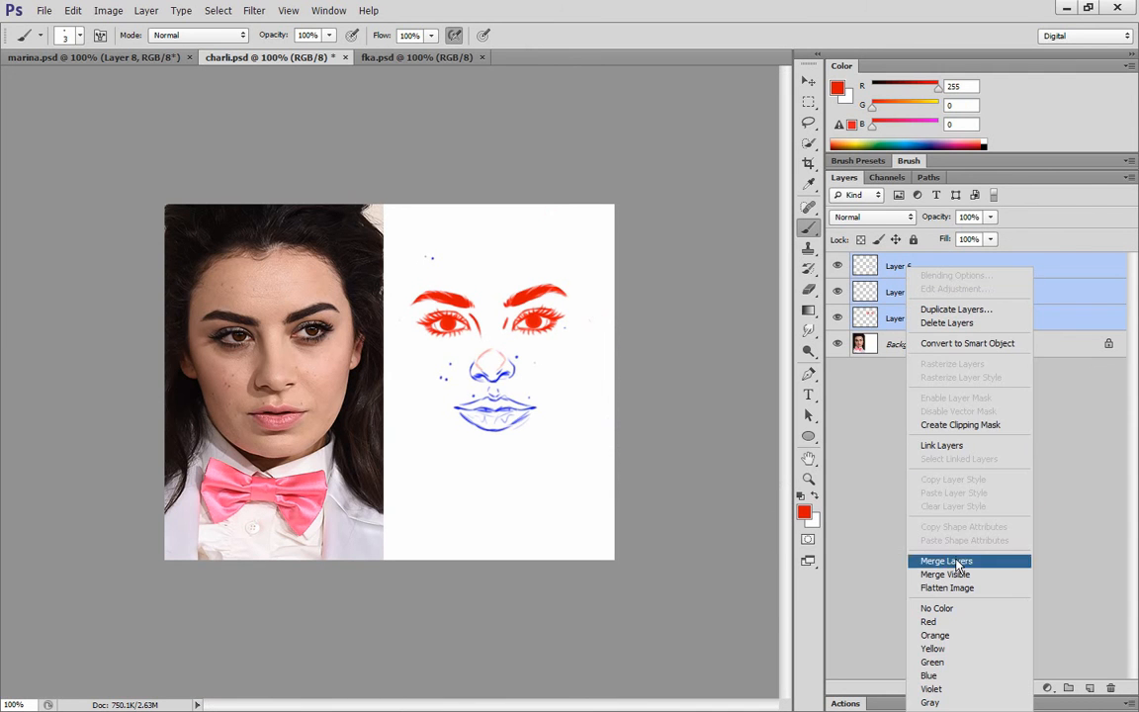
click(944, 558)
key(g)
drag(534, 355, 542, 334)
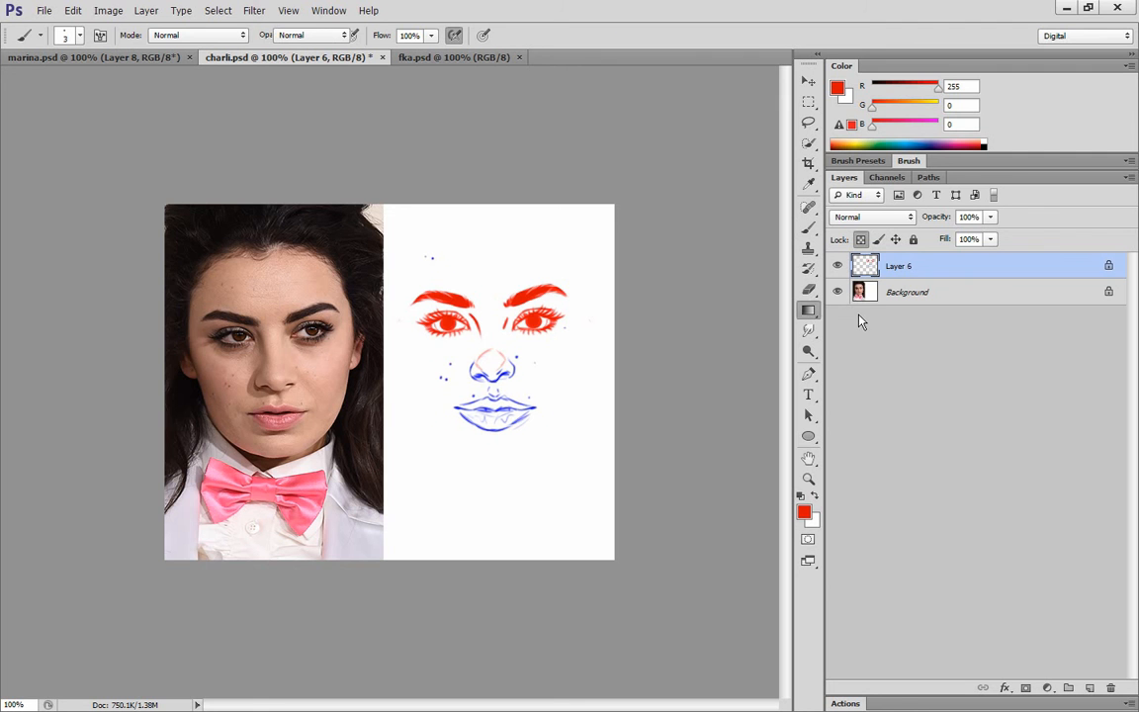
Hide the Background photo and add a new white-filled layer beneath the face sketch.
click(837, 292)
key(ctrl+shift+n)
key(Return)
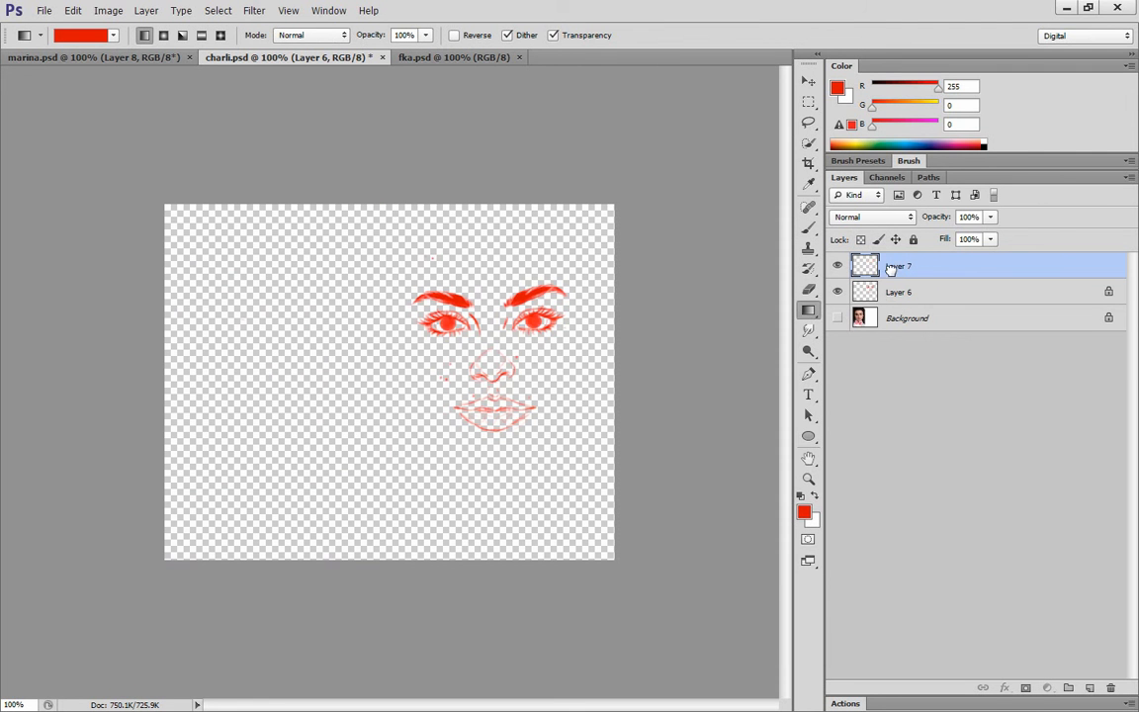
key(ctrl+bracketleft)
click(983, 141)
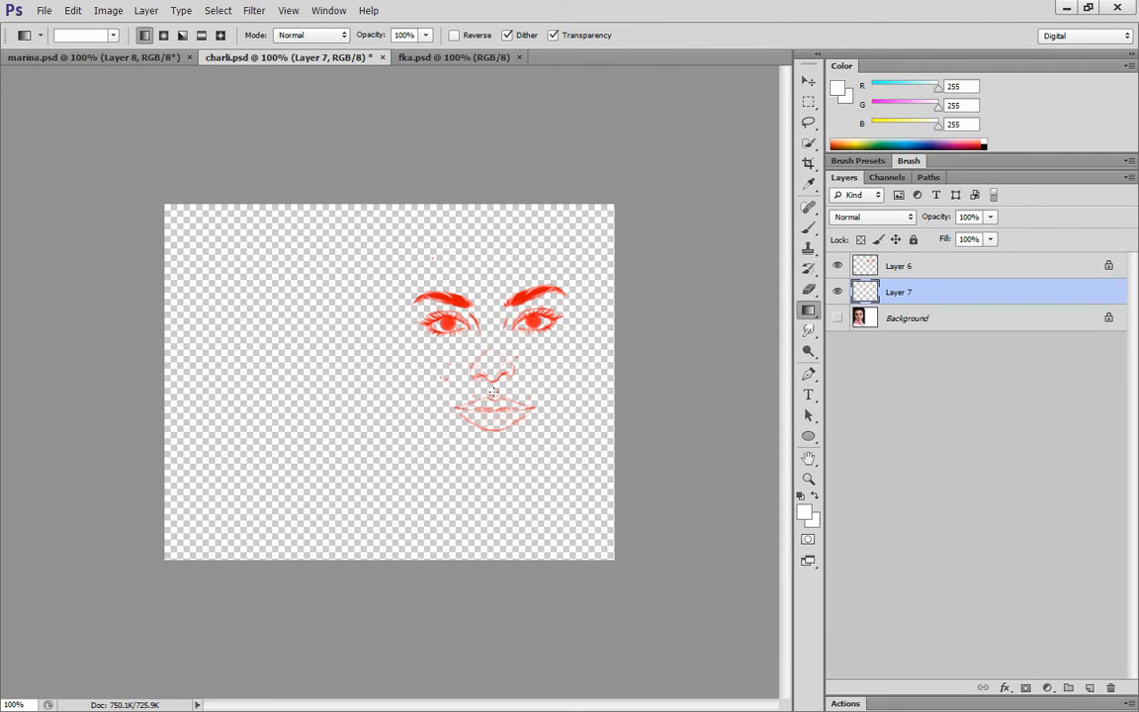
drag(539, 348, 554, 334)
Move the face sketch to the canvas centre and add a new layer above it for painting in red.
click(896, 269)
drag(483, 356, 403, 385)
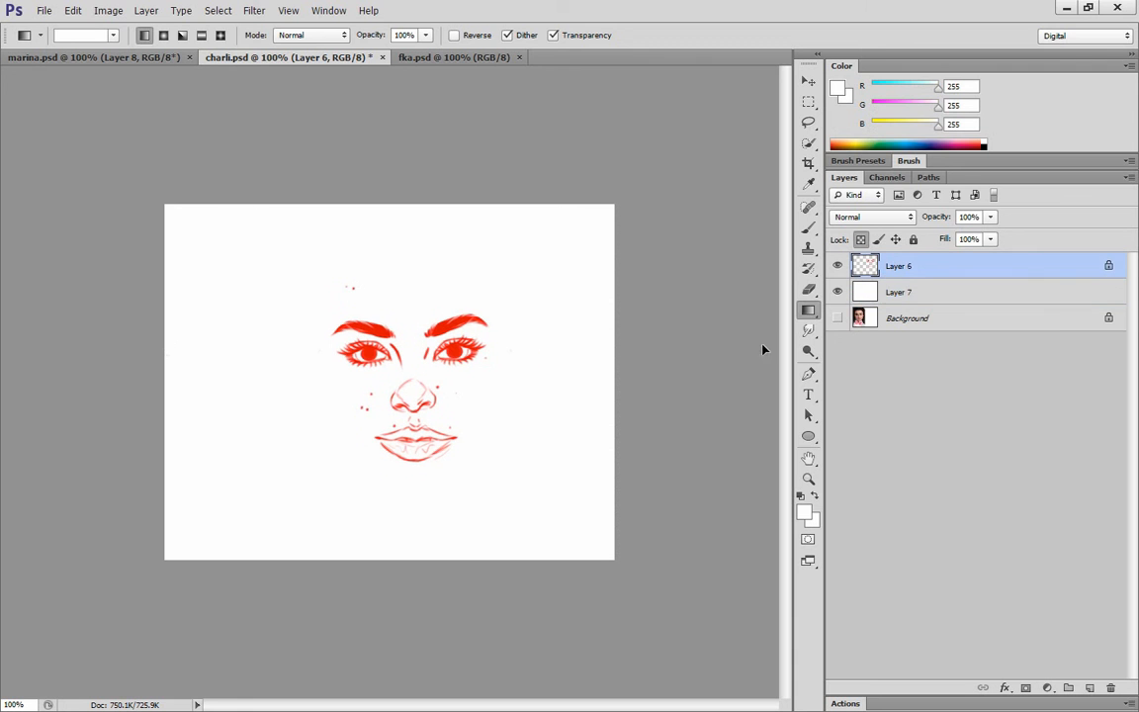
key(b)
click(872, 104)
key(ctrl+shift+n)
key(Return)
click(832, 145)
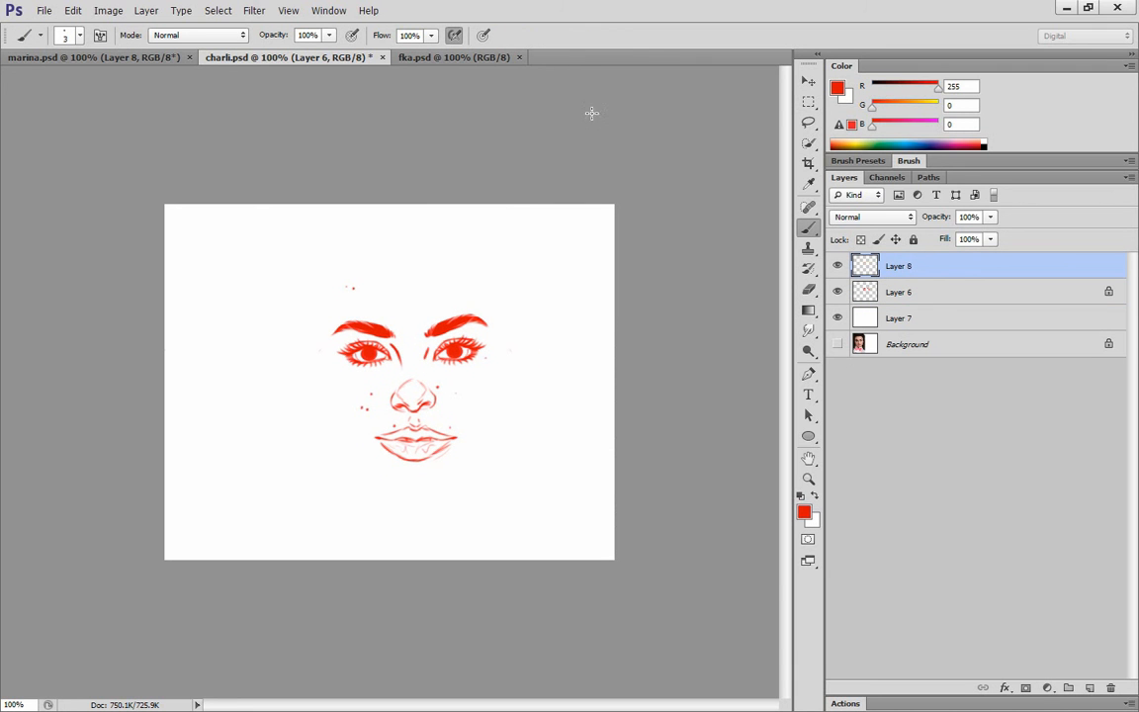
Sketch loose red hair strands along the left side and top of the head, plus the left ear, on Layer 8.
mouse_move(312, 311)
mouse_down()
mouse_move(338, 222)
mouse_move(361, 248)
mouse_up()
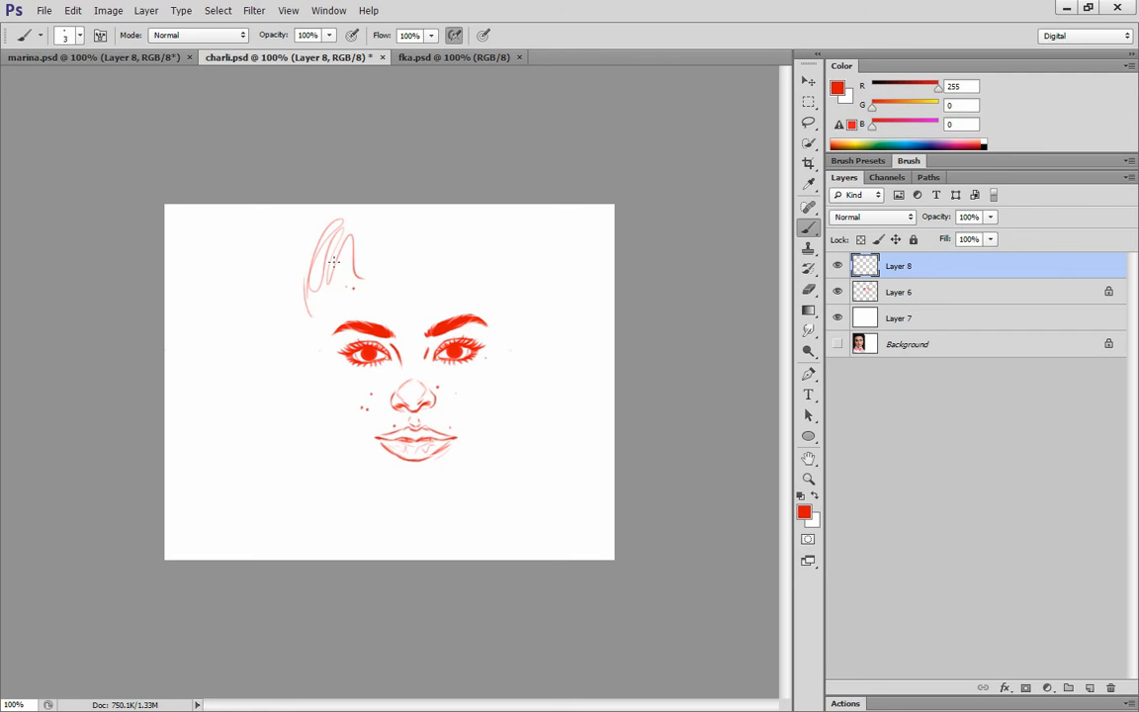
mouse_move(358, 267)
mouse_down()
mouse_move(303, 231)
mouse_move(292, 305)
mouse_up()
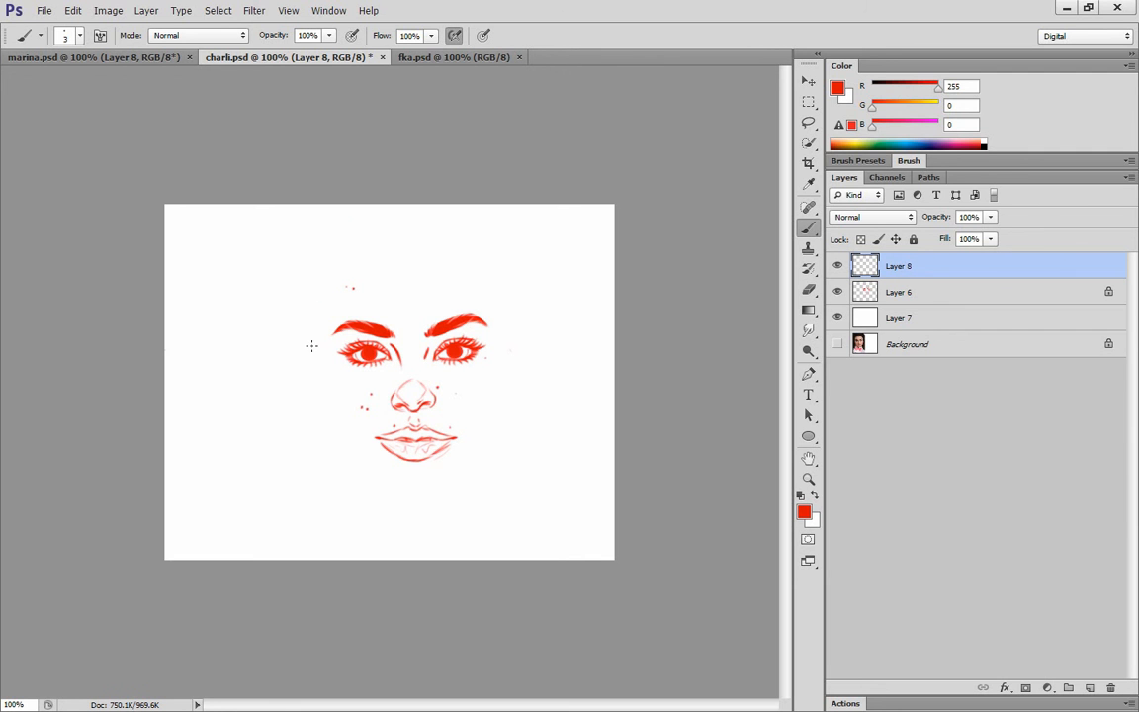
mouse_move(302, 353)
mouse_down()
mouse_move(299, 407)
mouse_move(325, 412)
mouse_up()
mouse_move(319, 358)
mouse_down()
mouse_move(303, 290)
mouse_move(329, 302)
mouse_move(358, 258)
mouse_move(351, 204)
mouse_move(338, 235)
mouse_move(450, 212)
mouse_move(374, 204)
mouse_up()
drag(300, 302, 314, 204)
drag(310, 261, 327, 204)
mouse_move(317, 295)
mouse_down()
mouse_move(341, 204)
mouse_move(415, 209)
mouse_up()
drag(365, 249, 403, 210)
drag(416, 237, 441, 207)
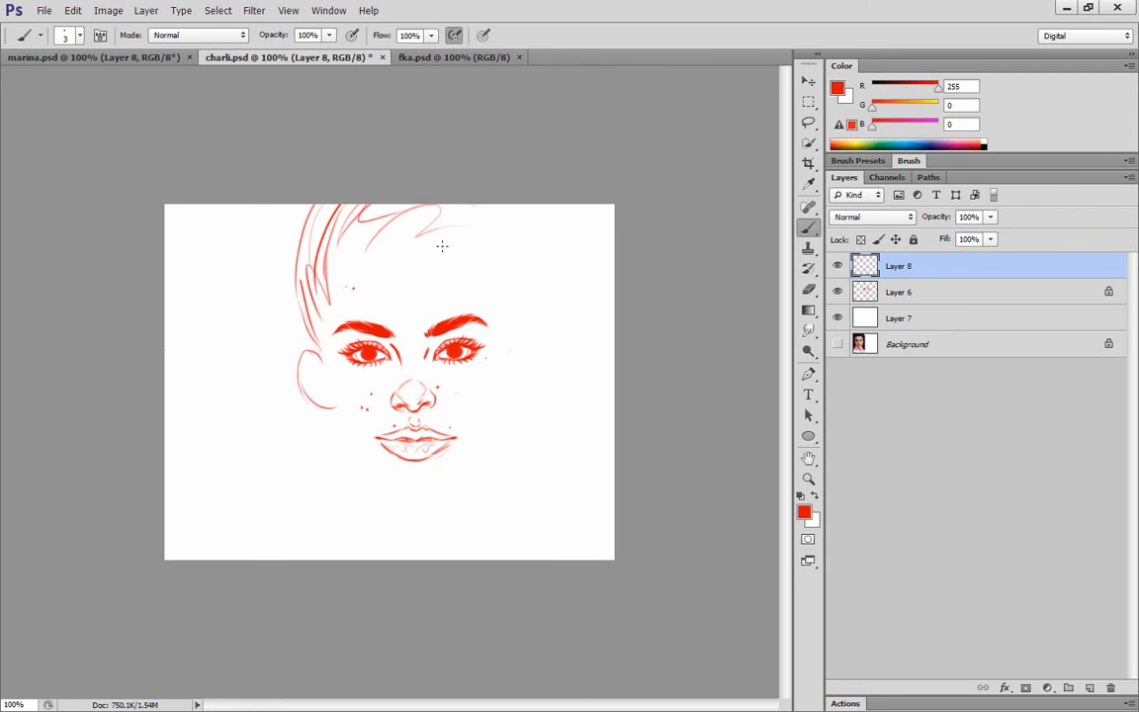
Sketch the wavy hair outline down the right side of the face and the hairline across the forehead.
mouse_move(462, 248)
mouse_down()
mouse_move(529, 297)
mouse_move(507, 275)
mouse_up()
drag(507, 275, 533, 323)
mouse_move(513, 306)
mouse_down()
mouse_move(512, 343)
mouse_move(486, 406)
mouse_up()
mouse_move(502, 368)
mouse_down()
mouse_move(476, 414)
mouse_move(497, 457)
mouse_up()
drag(349, 283, 372, 222)
mouse_move(368, 258)
mouse_down()
mouse_move(376, 229)
mouse_move(489, 274)
mouse_up()
drag(445, 263, 497, 296)
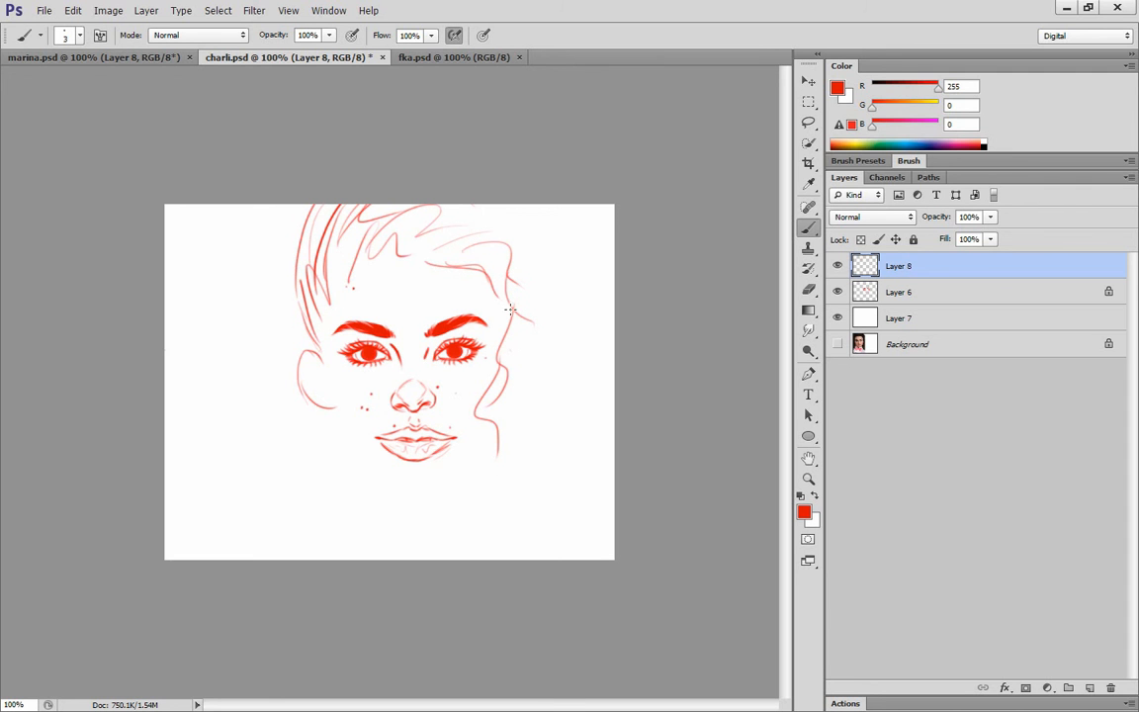
Extend the right-hand hair wave to the canvas's lower edge and sketch a chin curve under the mouth.
drag(497, 408, 497, 559)
drag(384, 498, 432, 491)
key(ctrl+z)
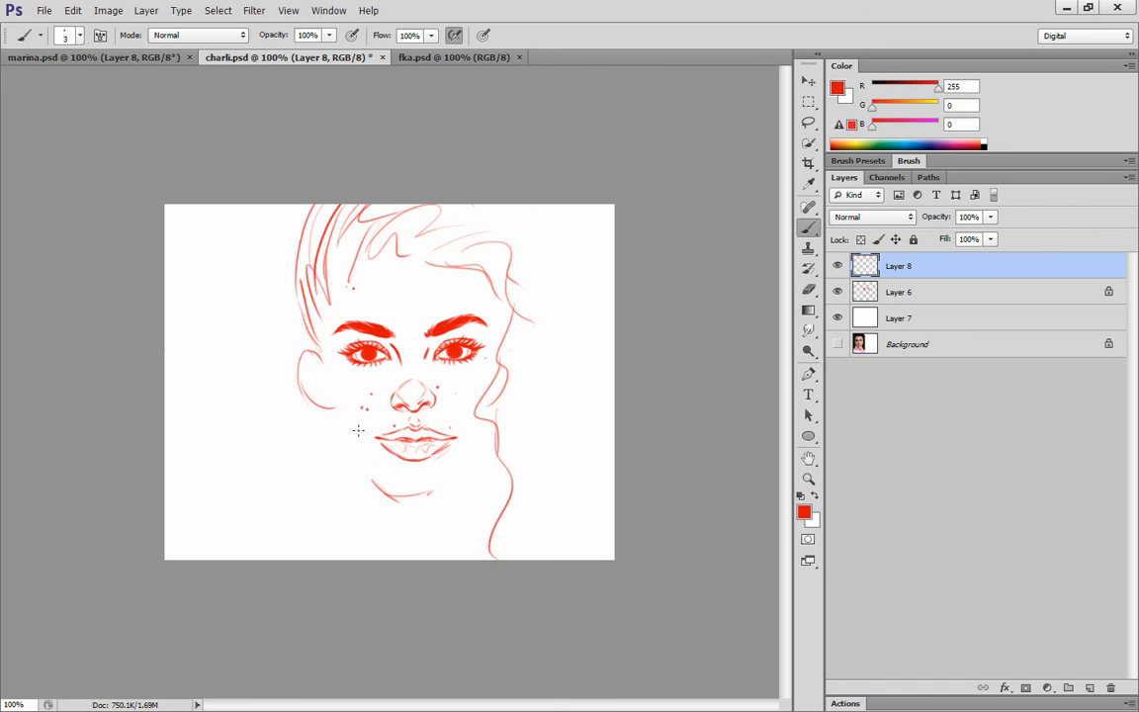
Handwrite a short red note with an arrow pointing towards the lower face.
drag(234, 452, 259, 445)
mouse_move(247, 435)
mouse_down()
mouse_move(246, 470)
mouse_move(262, 460)
mouse_up()
drag(283, 415, 281, 466)
mouse_move(273, 435)
mouse_down()
mouse_move(293, 430)
mouse_move(296, 465)
mouse_move(322, 456)
mouse_up()
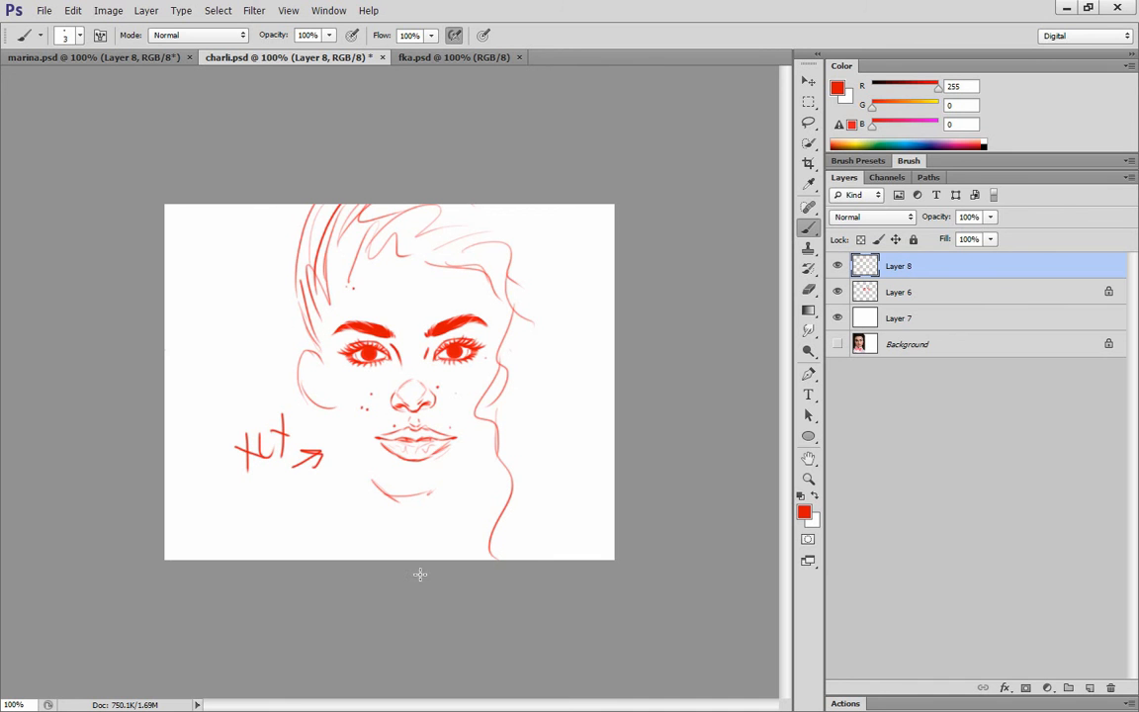
Undo the trial hair, ear, chin and note strokes along with Layer 8.
key(ctrl+alt+z)
key(ctrl+alt+z)
key(ctrl+alt+z)
key(ctrl+alt+z)
key(ctrl+alt+z)
key(ctrl+alt+z)
key(ctrl+alt+z)
key(ctrl+alt+z)
key(ctrl+alt+z)
key(ctrl+alt+z)
key(ctrl+alt+z)
key(ctrl+alt+z)
key(ctrl+alt+z)
key(ctrl+alt+z)
key(ctrl+alt+z)
Move the face sketch on Layer 6 to the canvas's right side and copy it into the lower middle of fka.psd.
drag(413, 422, 519, 402)
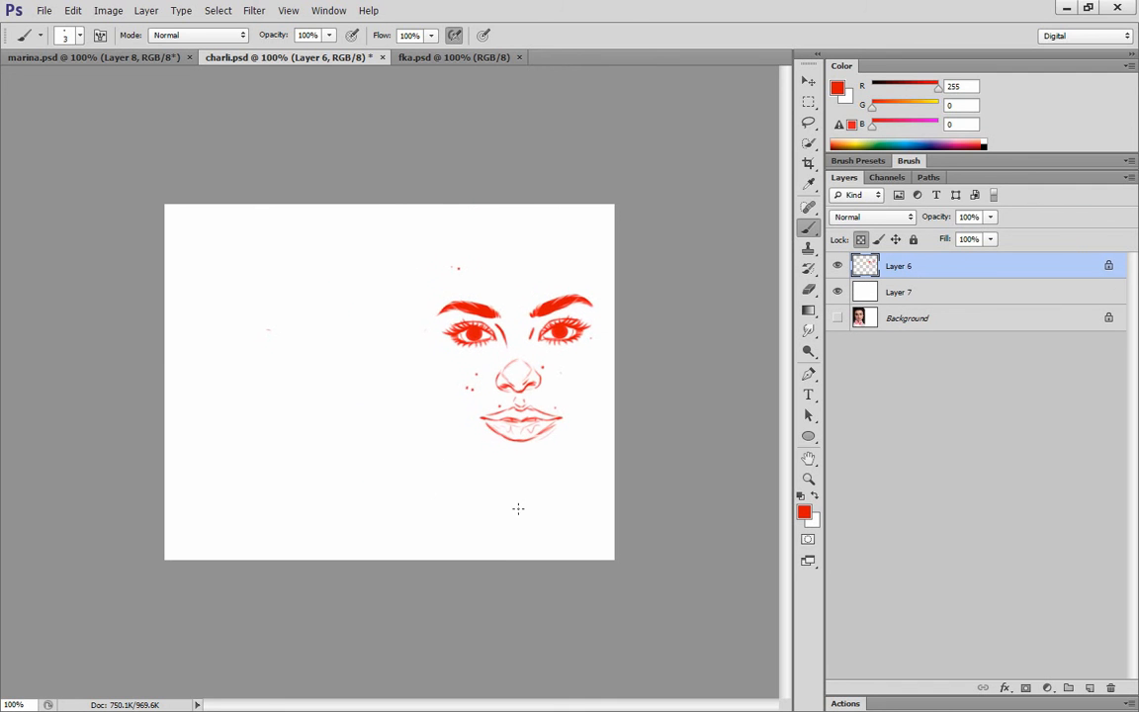
key(m)
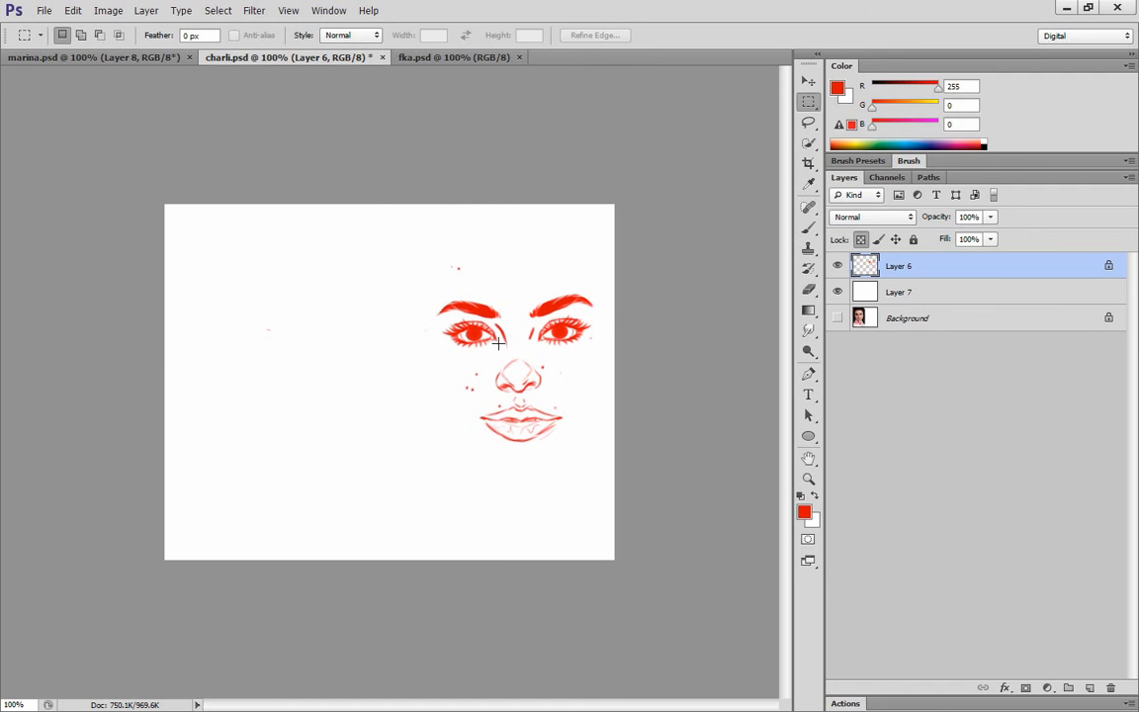
click(443, 58)
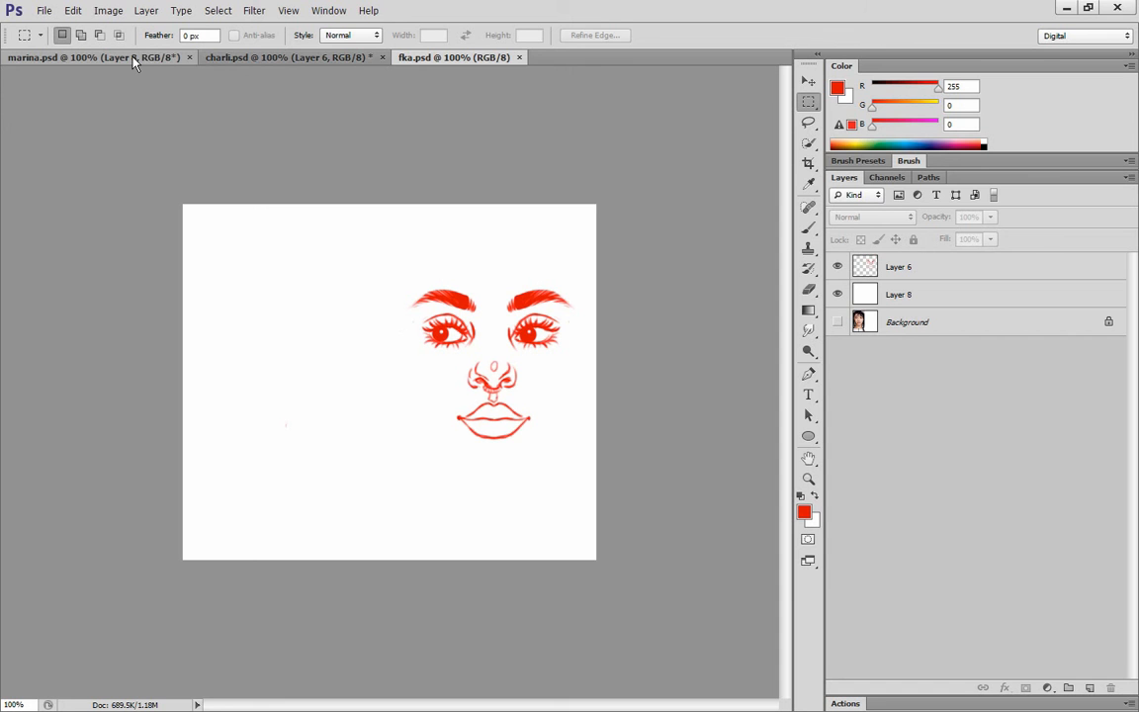
click(212, 56)
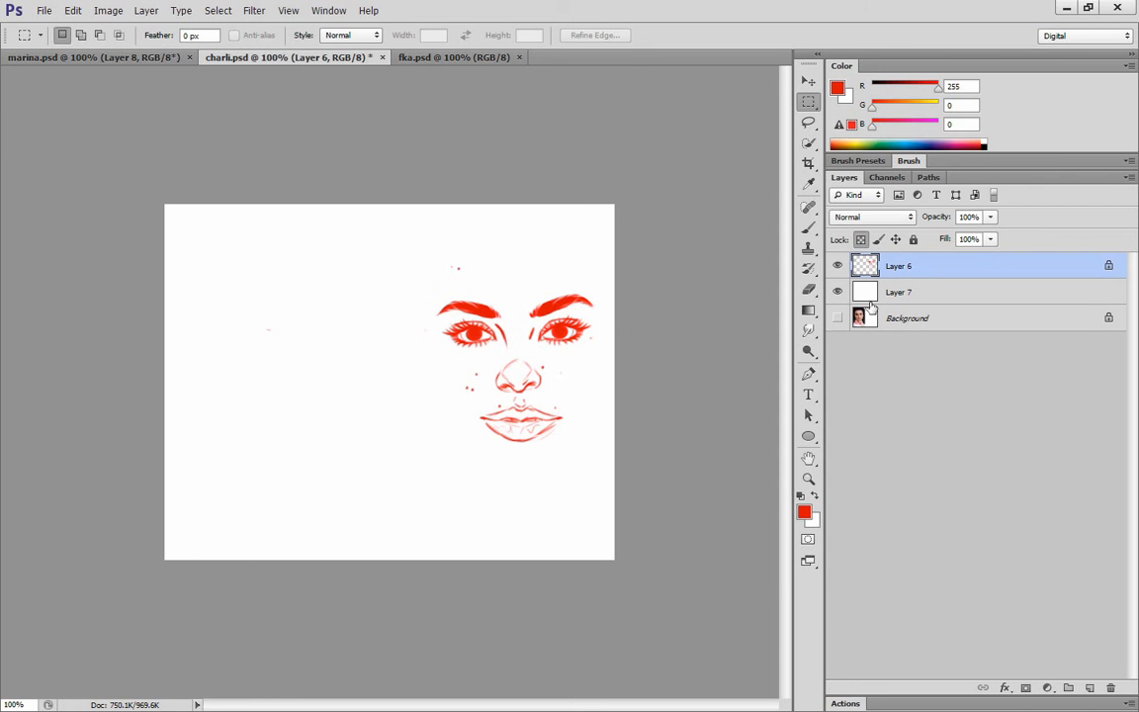
drag(405, 40, 436, 511)
Try copying the Layer 7 face from marina.psd into fka.psd and placing it in the canvas's upper-left corner.
click(94, 56)
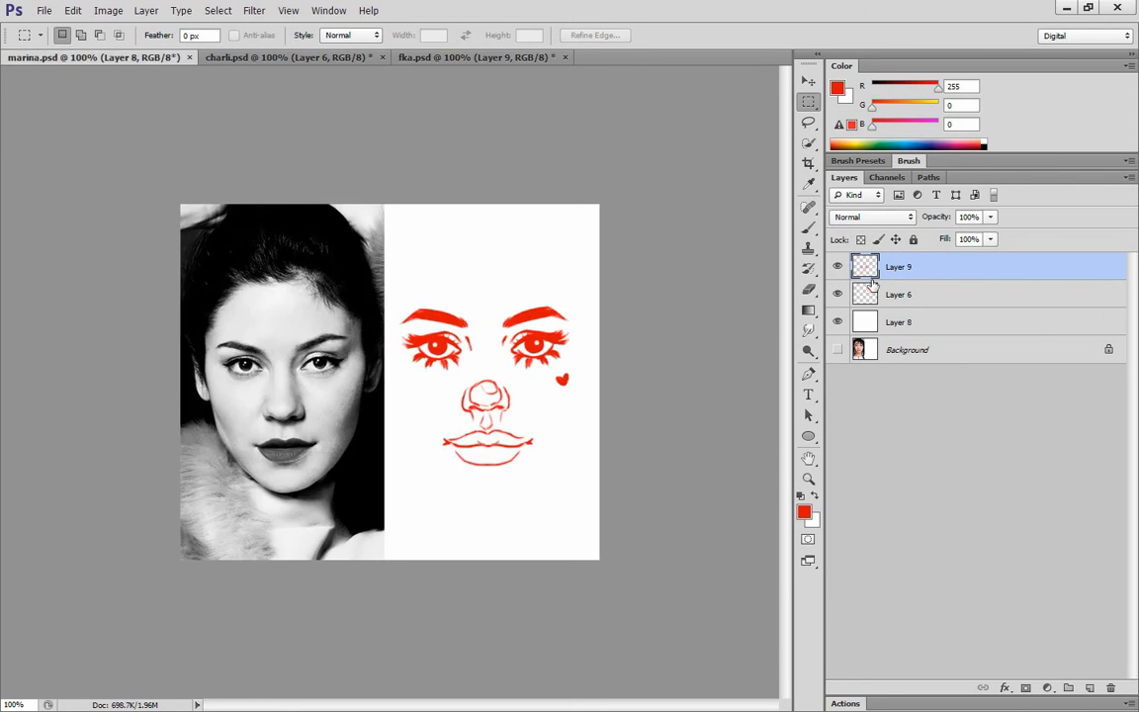
click(891, 296)
key(ctrl+a)
key(ctrl+c)
key(ctrl+v)
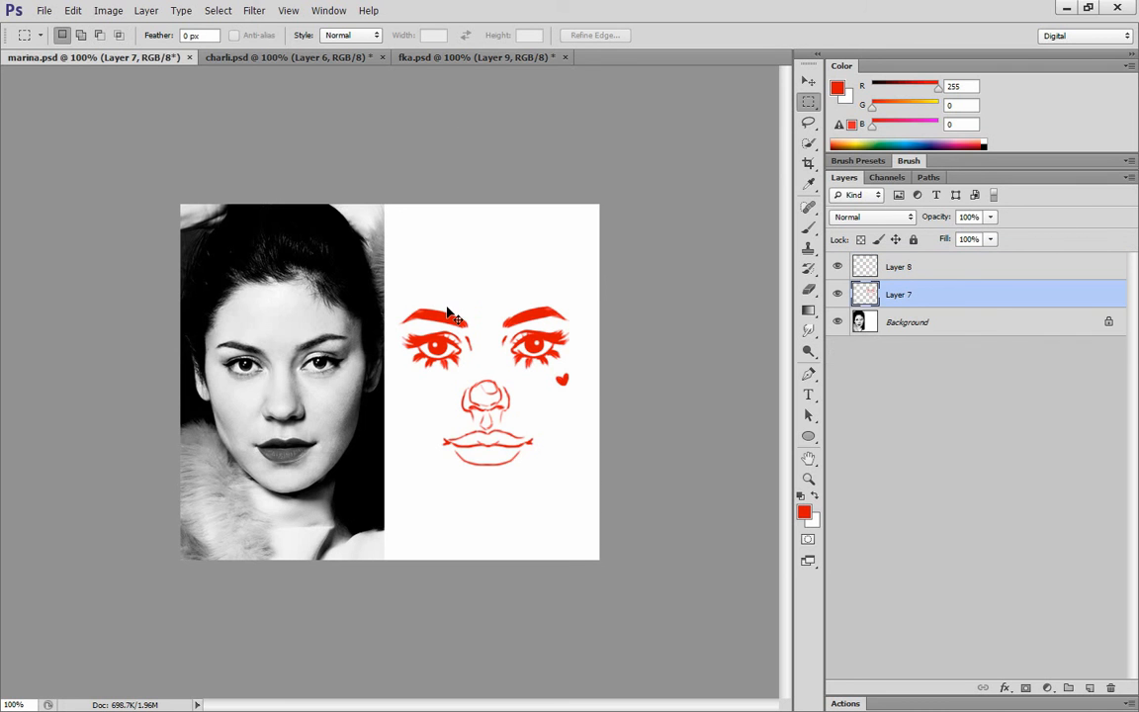
drag(450, 313, 400, 267)
drag(461, 60, 498, 450)
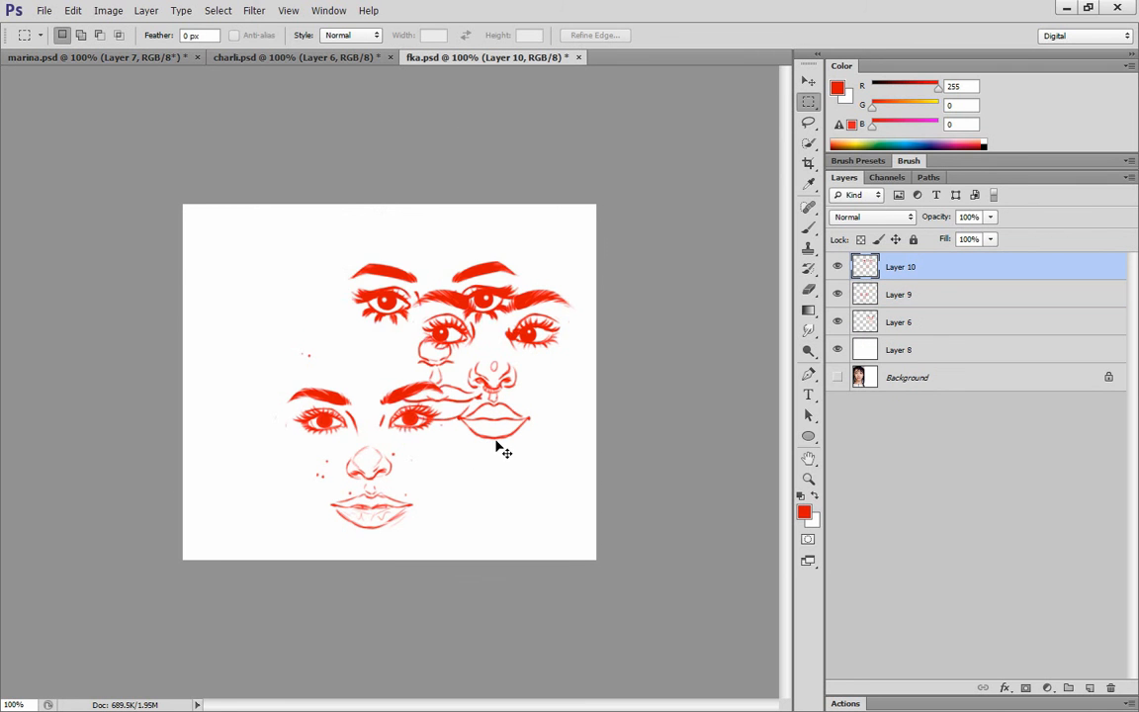
drag(406, 370, 338, 355)
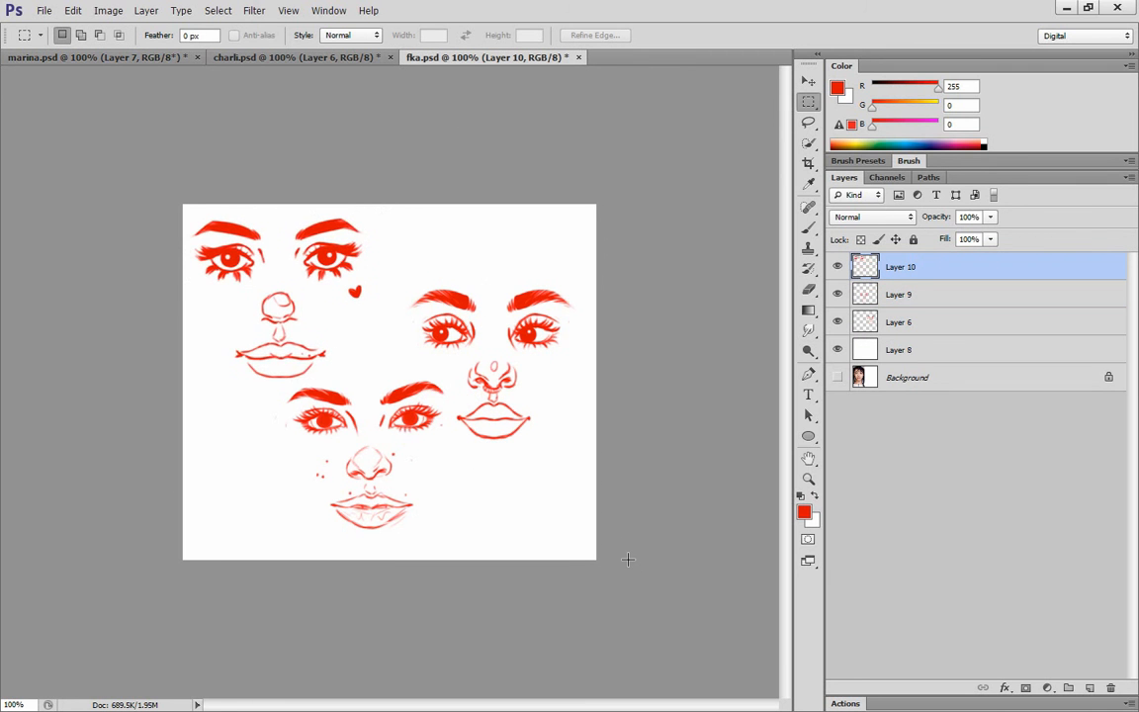
key(ctrl+z)
Merge Layer 8 into Layer 7 in marina.psd.
click(94, 57)
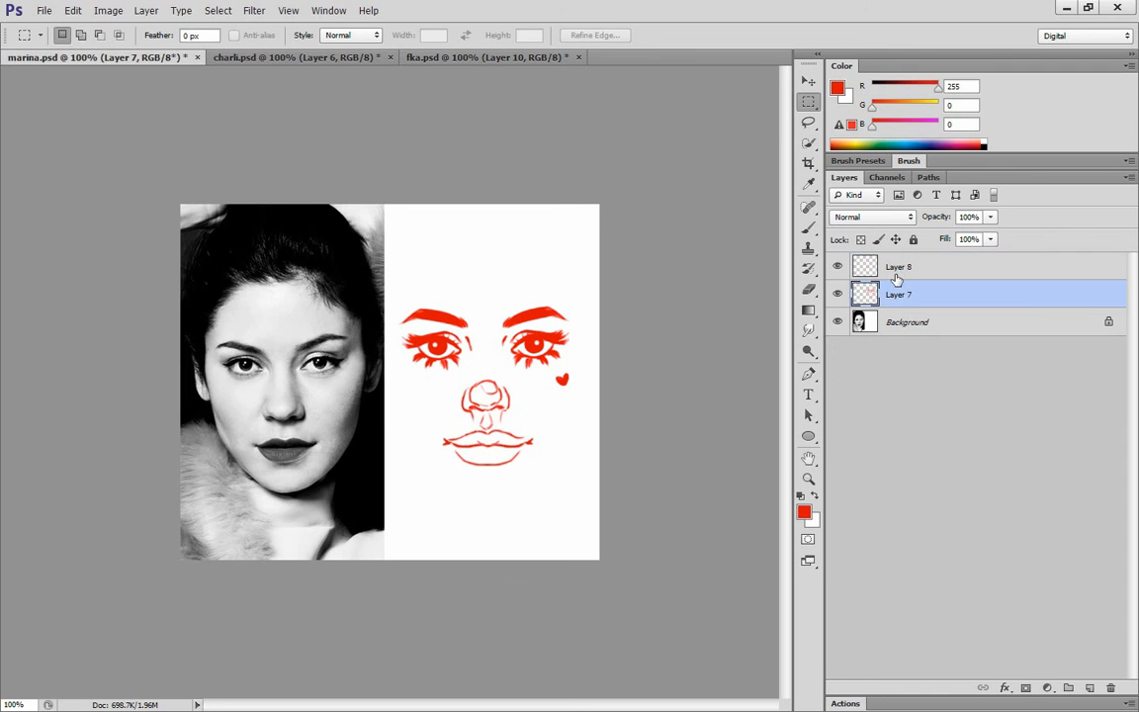
click(898, 269)
right_click(900, 277)
click(939, 559)
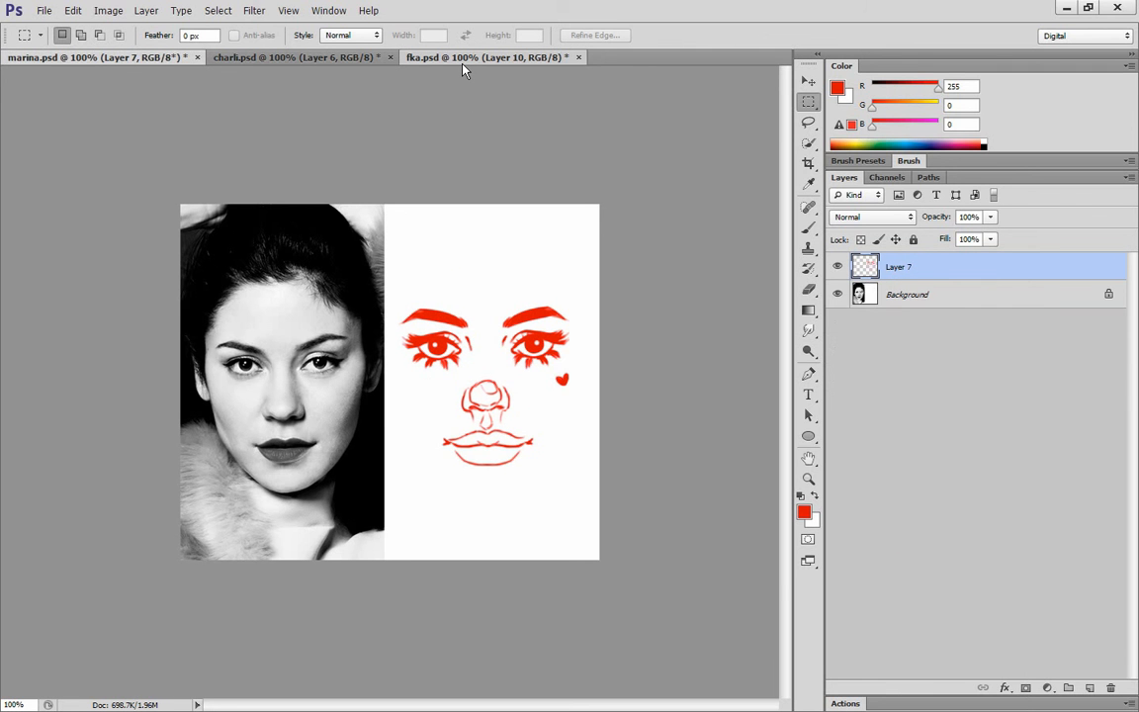
Copy the merged face from marina.psd into fka.psd and place it in the canvas's upper-left corner.
click(464, 61)
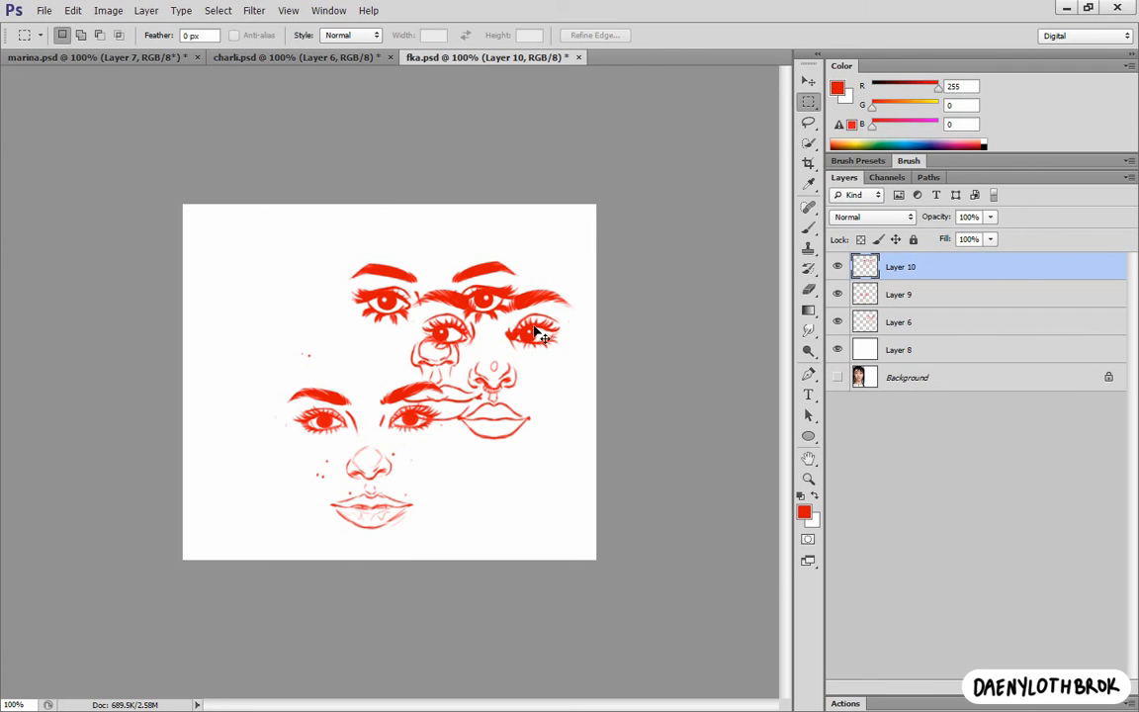
drag(535, 311, 363, 270)
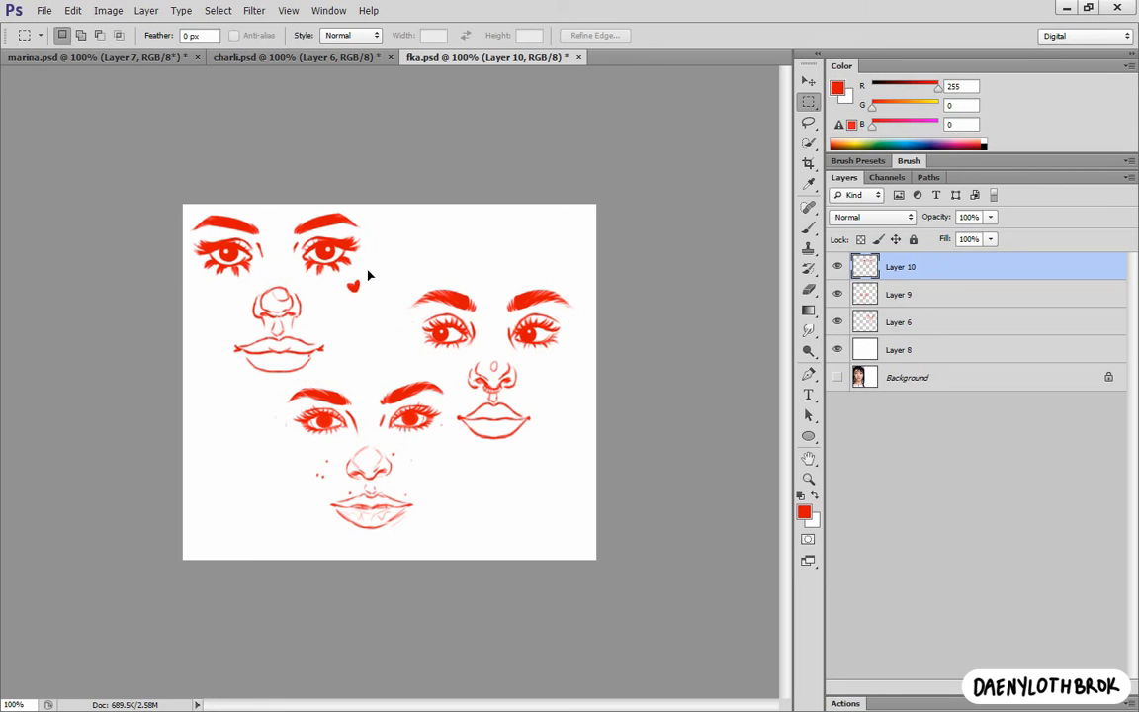